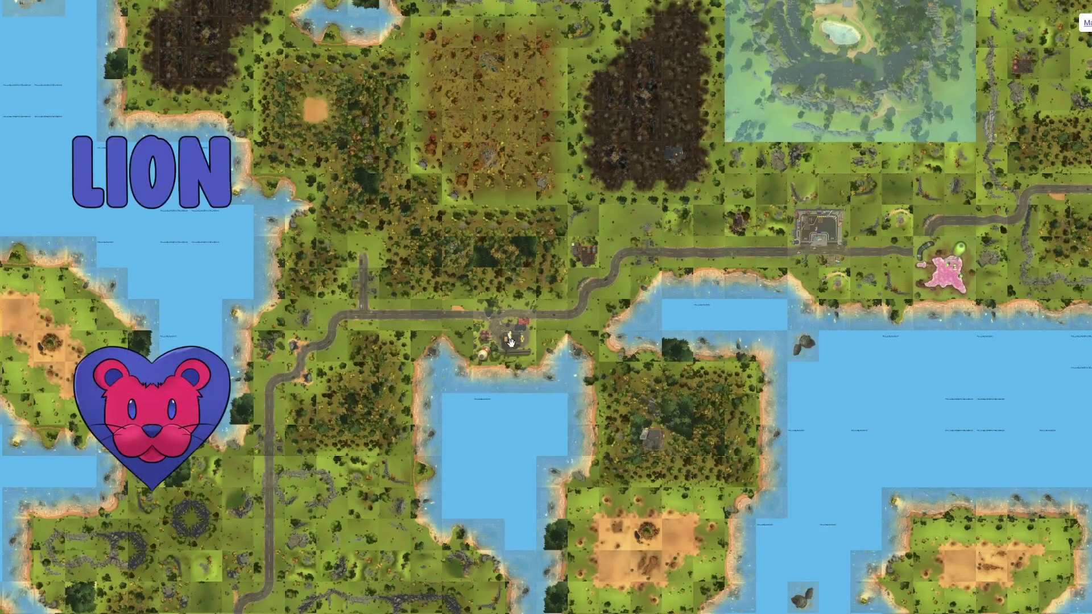
Pan the world map along the coastline, show a lake tile's coordinates and zoom into a pond tile
scroll(510, 272, "down", 1)
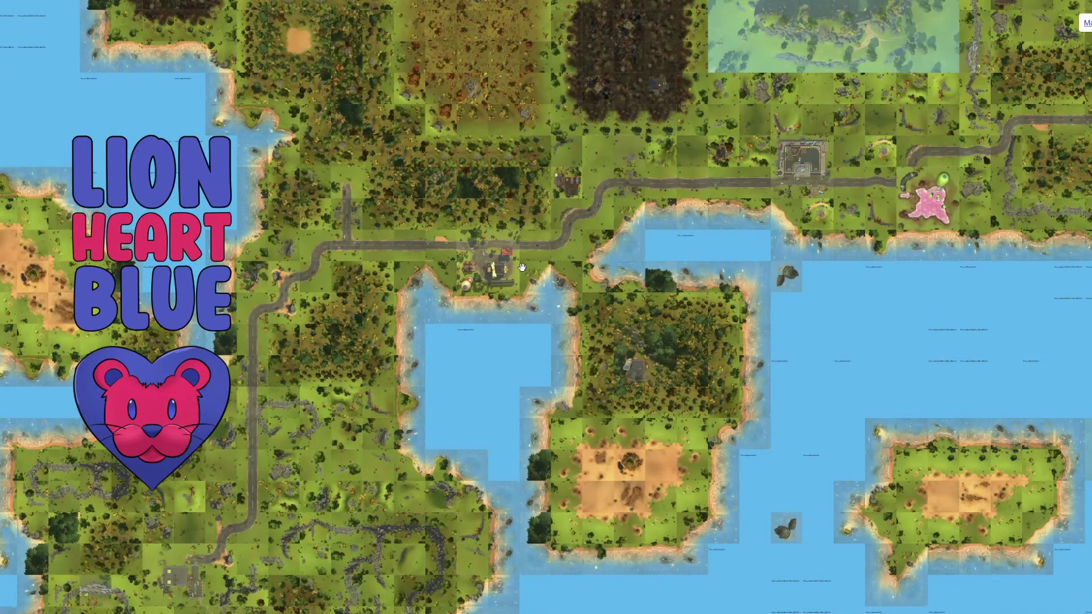
left_click_drag(522, 267, 649, 268)
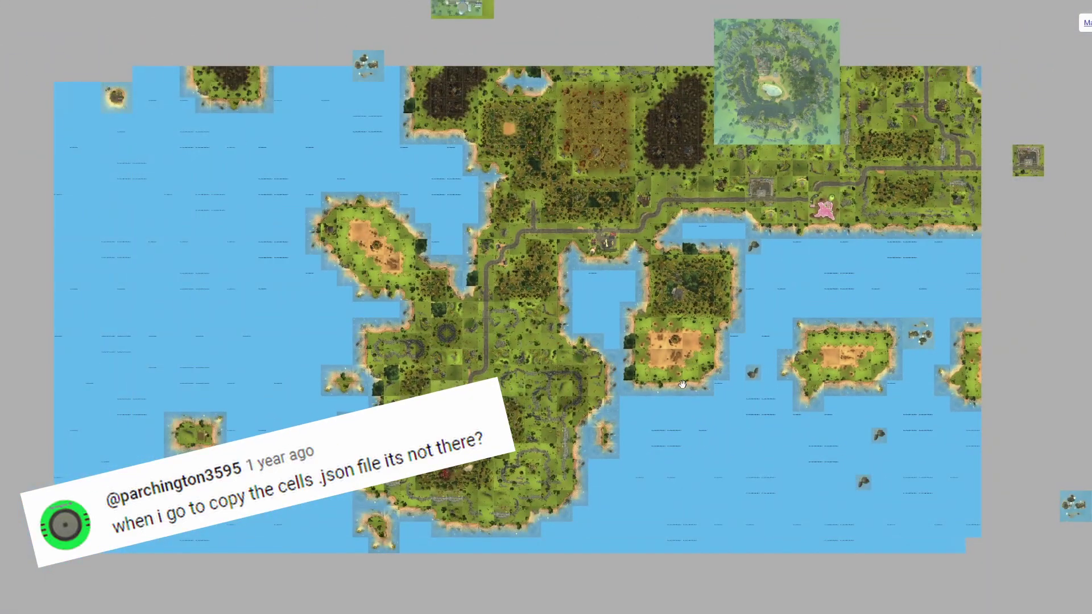
left_click(682, 384)
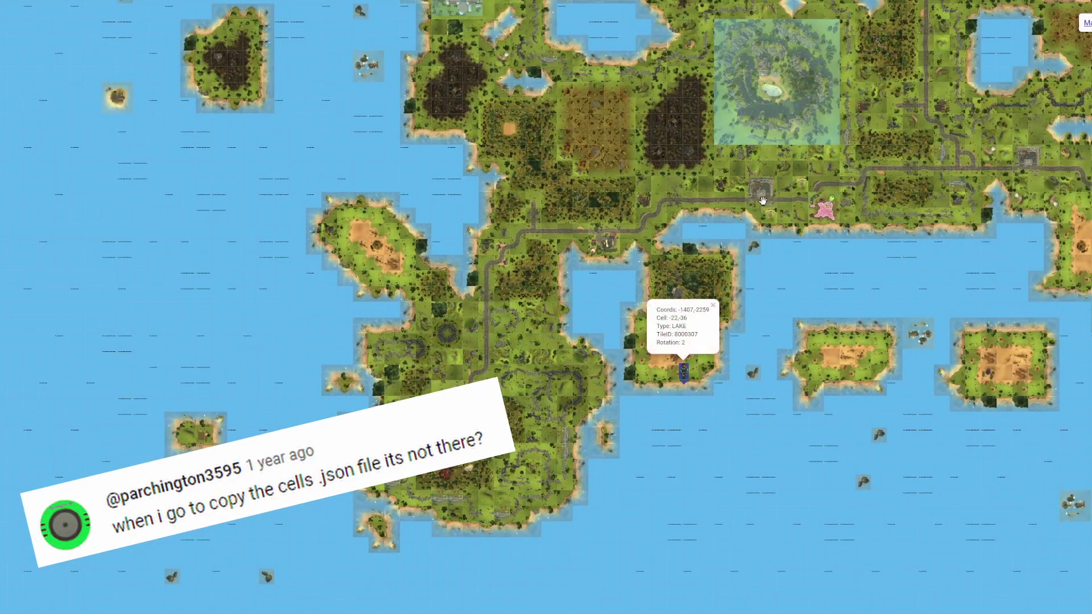
left_click_drag(682, 384, 558, 456)
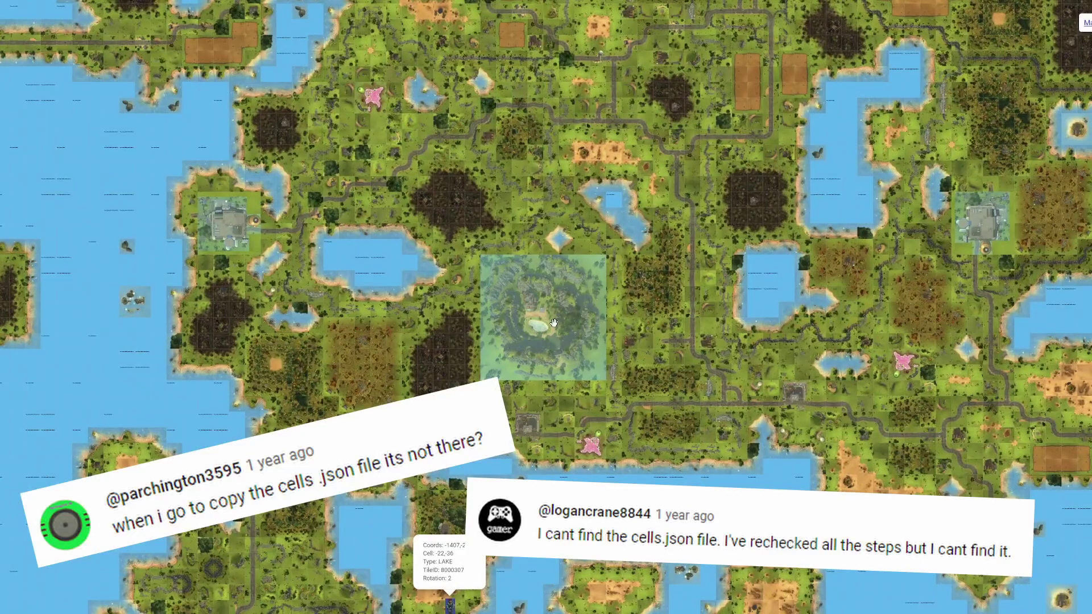
left_click(553, 351)
Pan the map across other regions to view more islands and nearby land
scroll(522, 327, "down", 3)
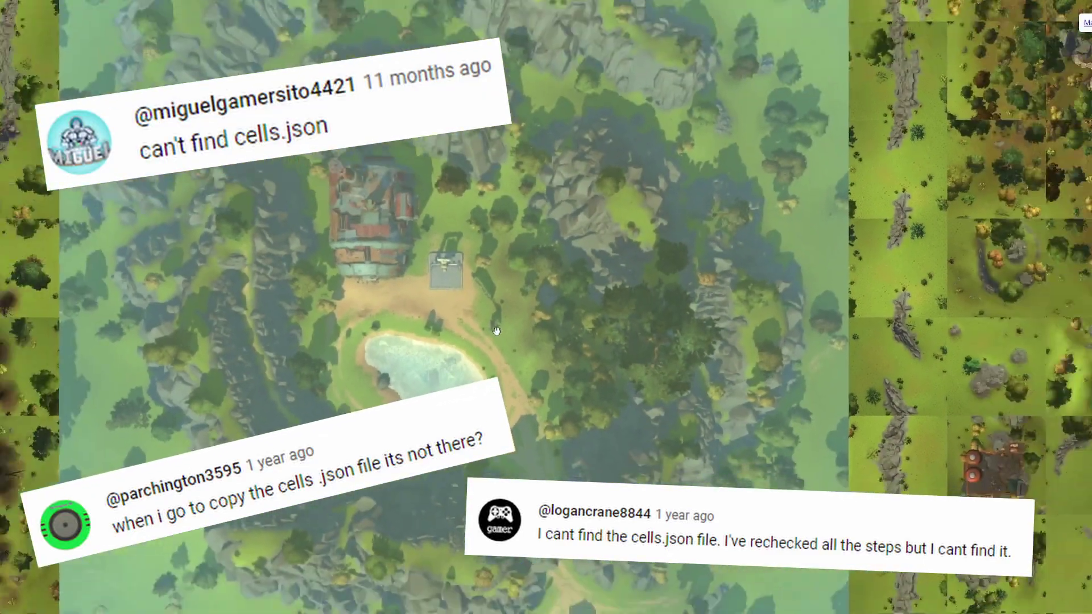
scroll(542, 306, "down", 2)
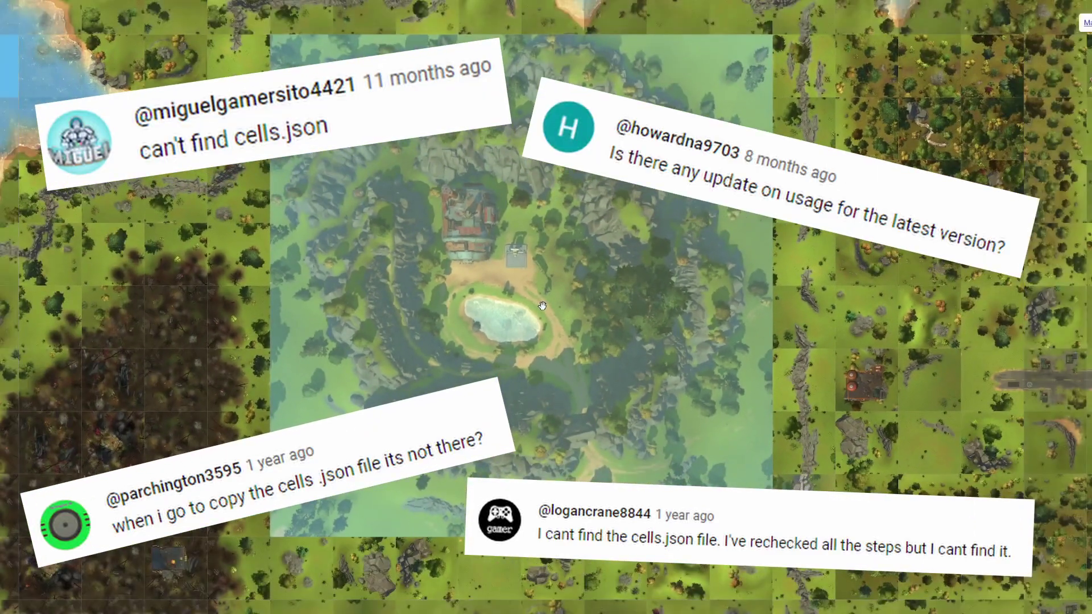
scroll(548, 303, "down", 3)
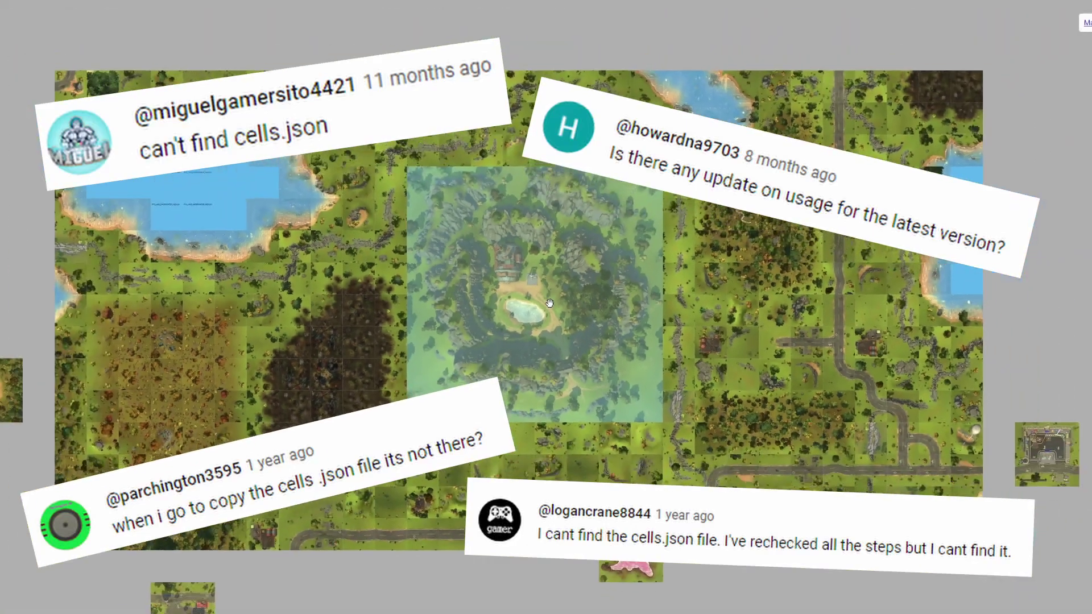
scroll(551, 303, "down", 2)
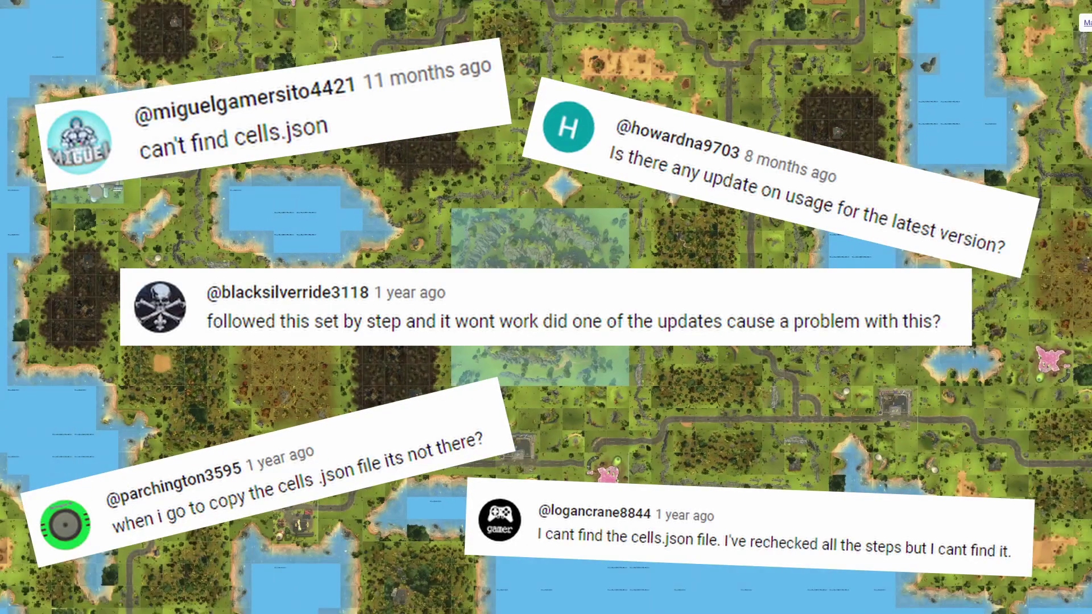
scroll(555, 301, "down", 2)
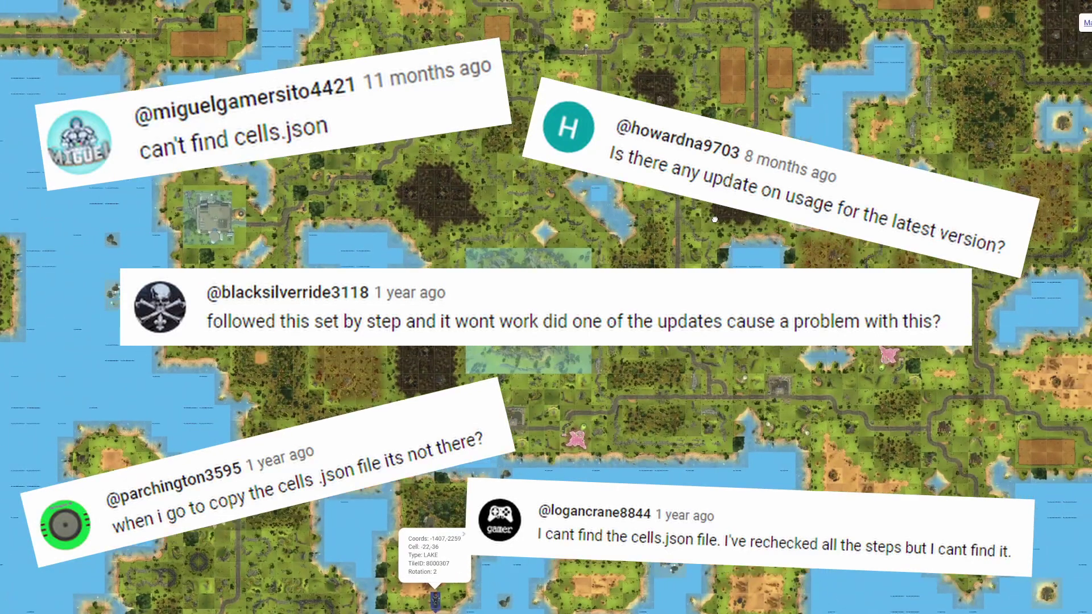
left_click_drag(746, 199, 466, 450)
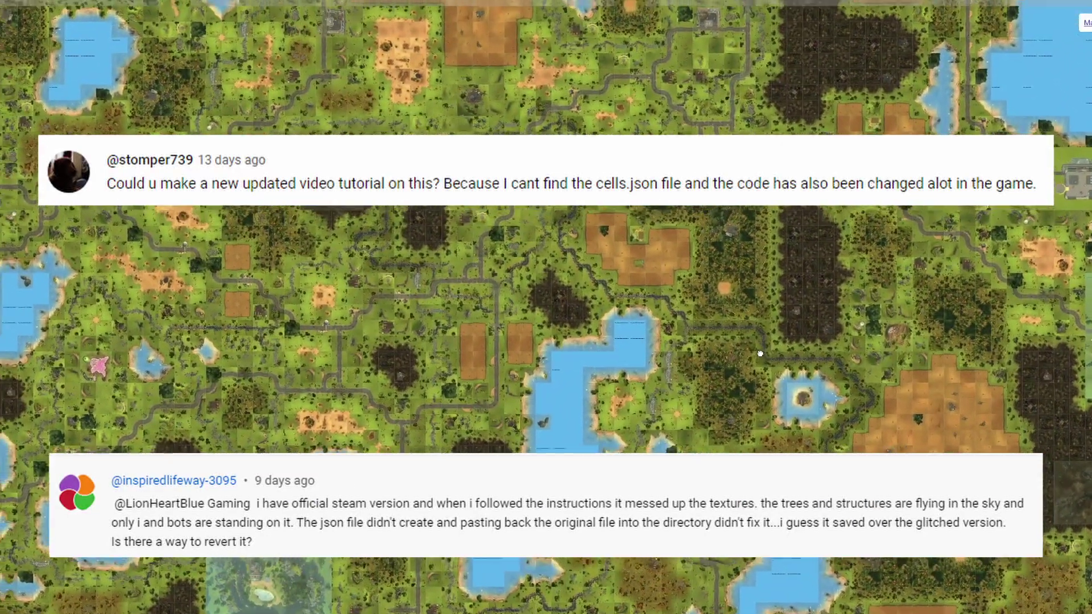
left_click_drag(488, 199, 532, 234)
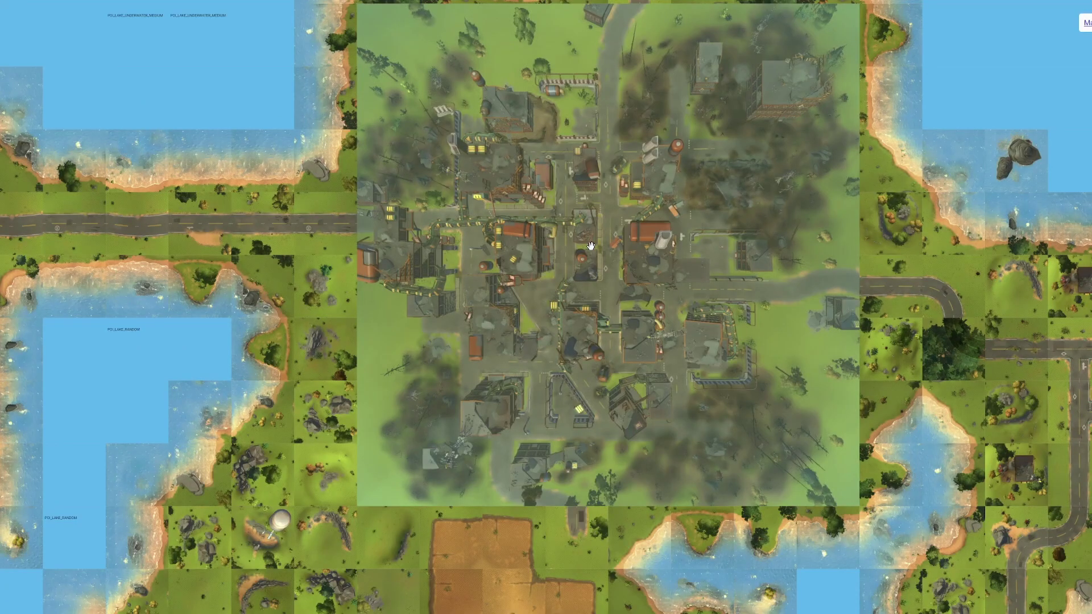
scroll(590, 246, "down", 5)
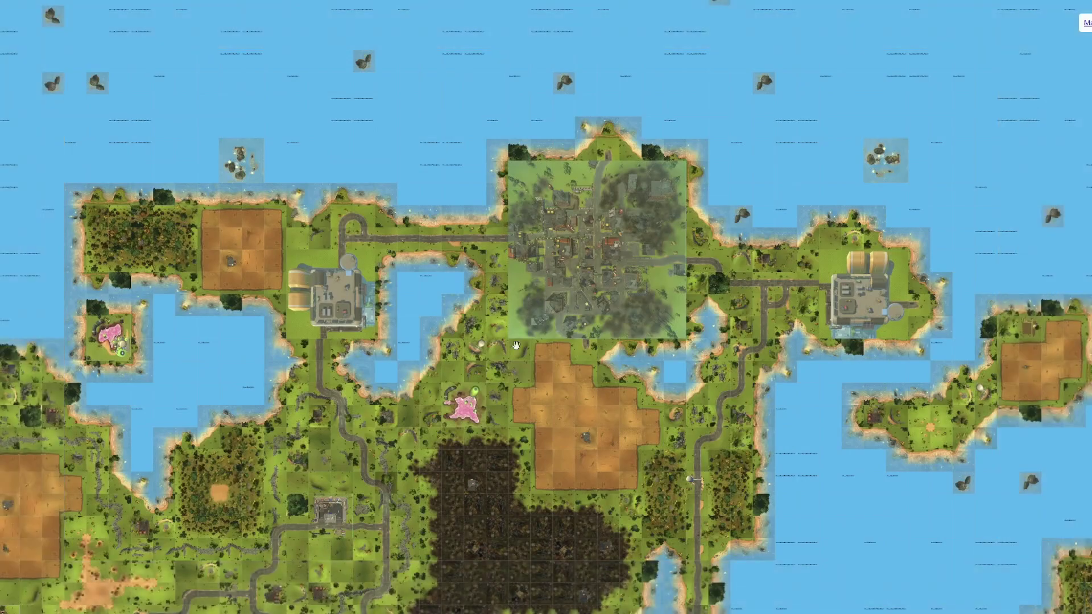
left_click_drag(516, 345, 840, 213)
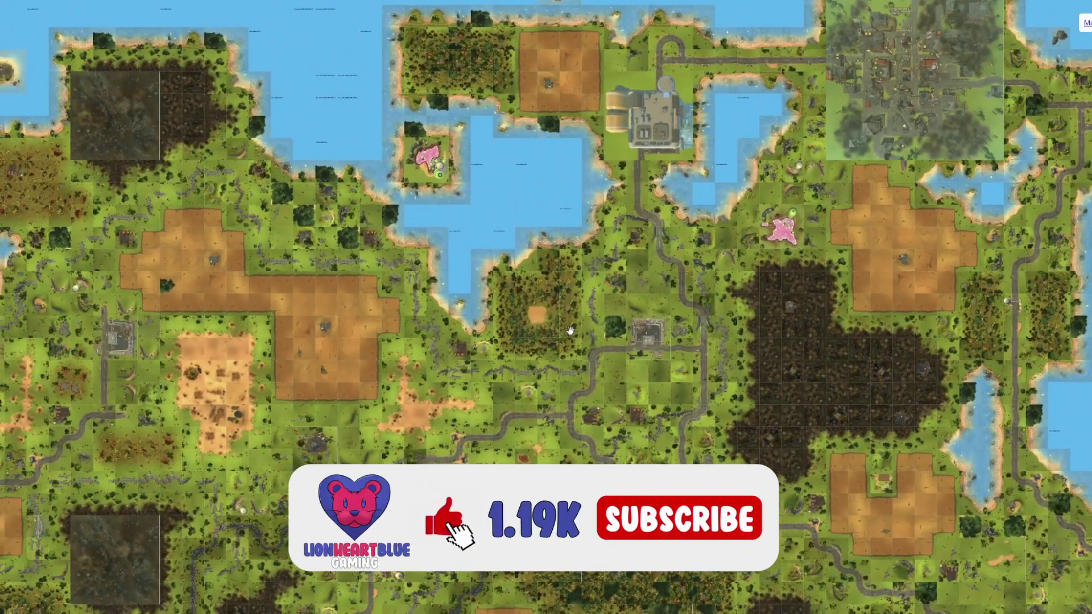
scroll(654, 339, "down", 2)
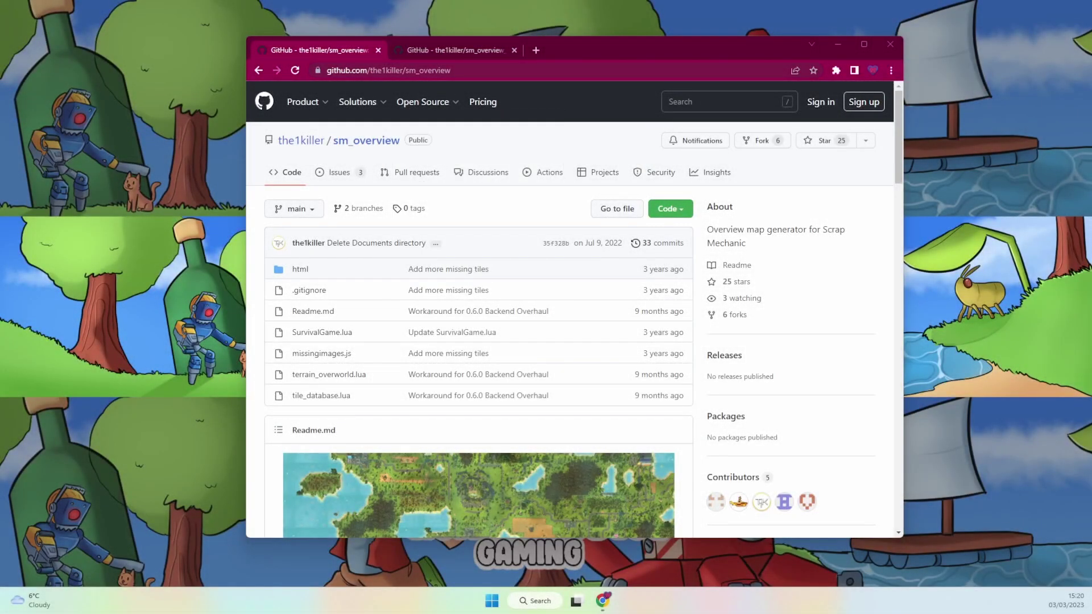
Select the sm_overview page address and scroll through its readme
key("ctrl+l")
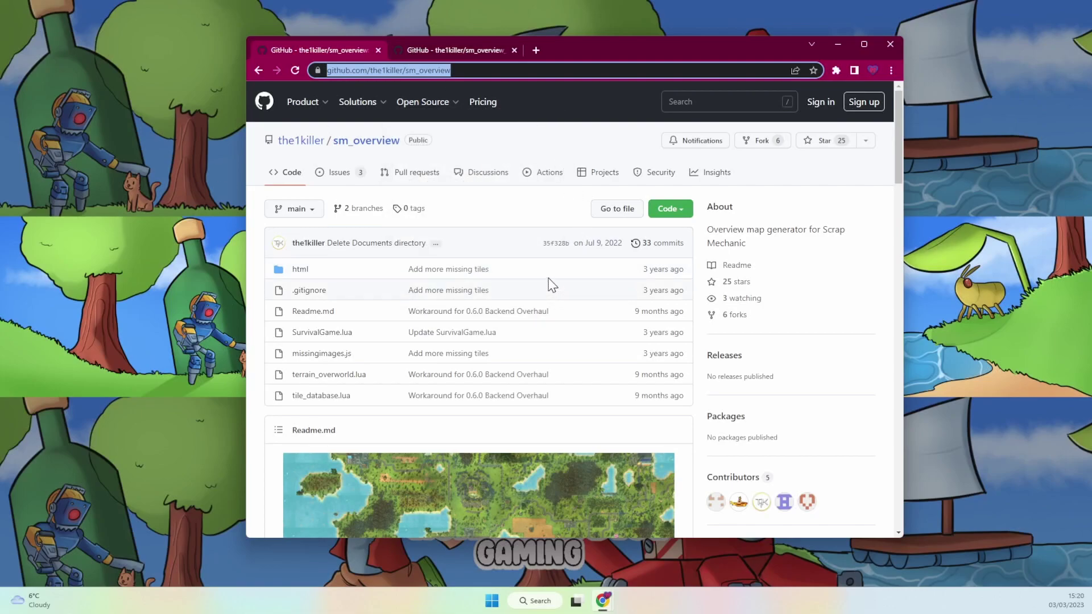
scroll(489, 233, "down", 6)
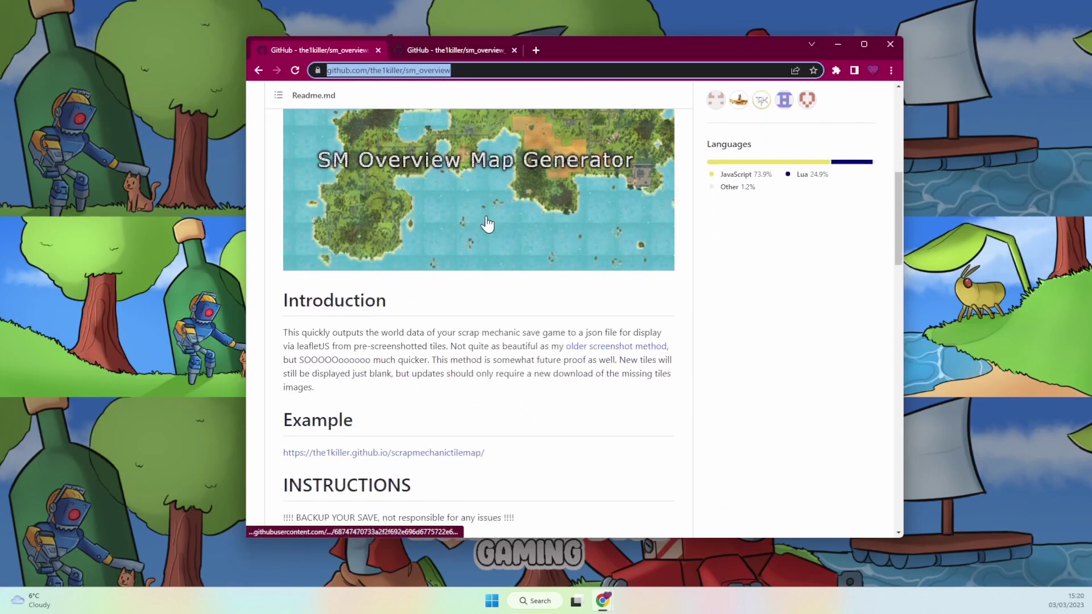
scroll(487, 224, "down", 1)
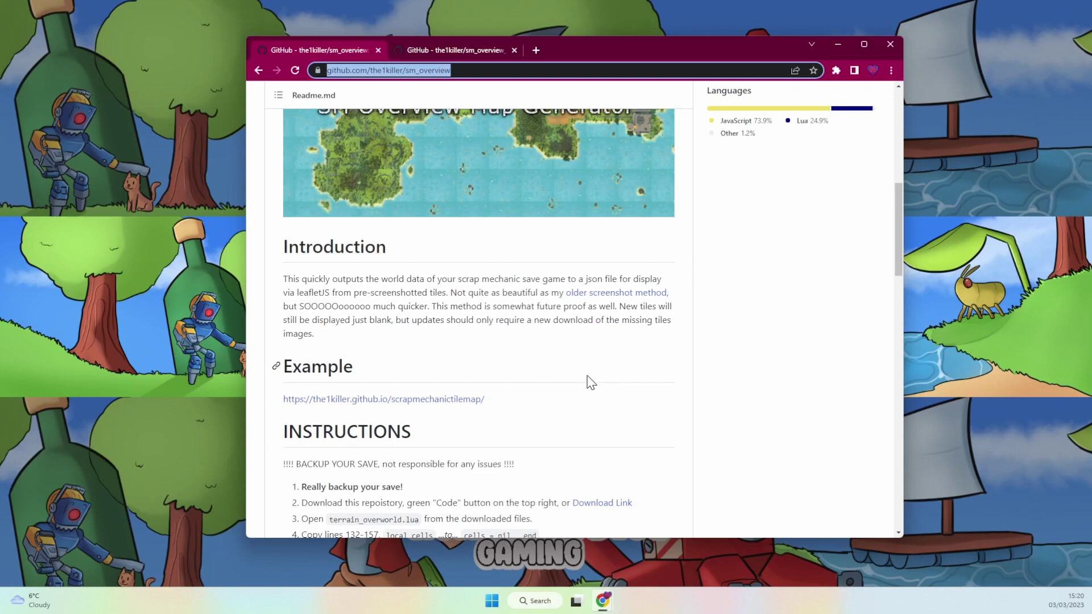
Switch to the sm_overview_ahk tab and highlight its 'Deprecated !!!' heading while reading the readme
left_click(446, 52)
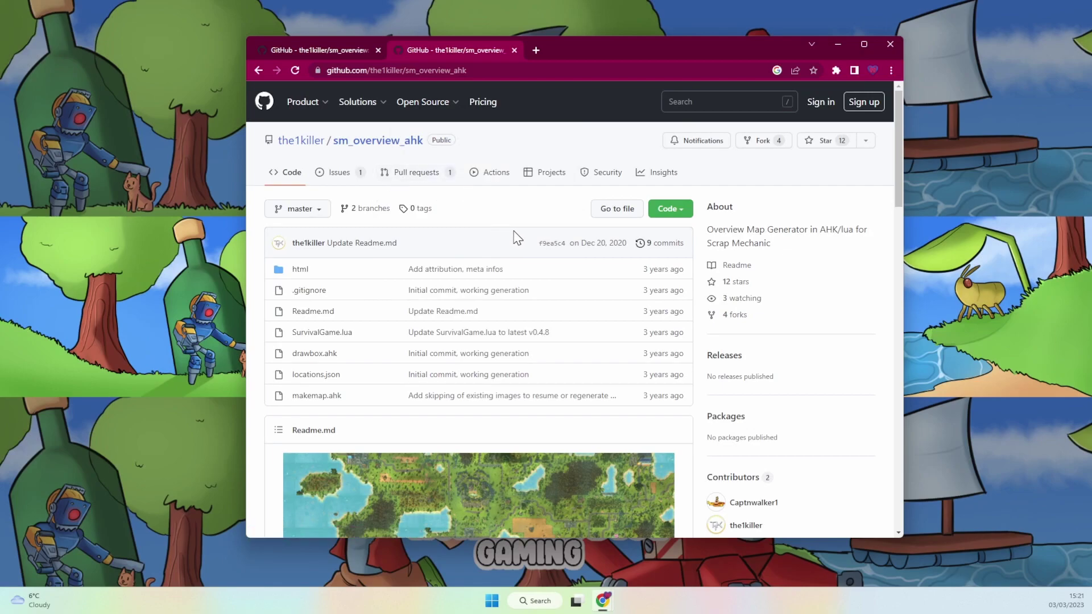
scroll(517, 222, "down", 7)
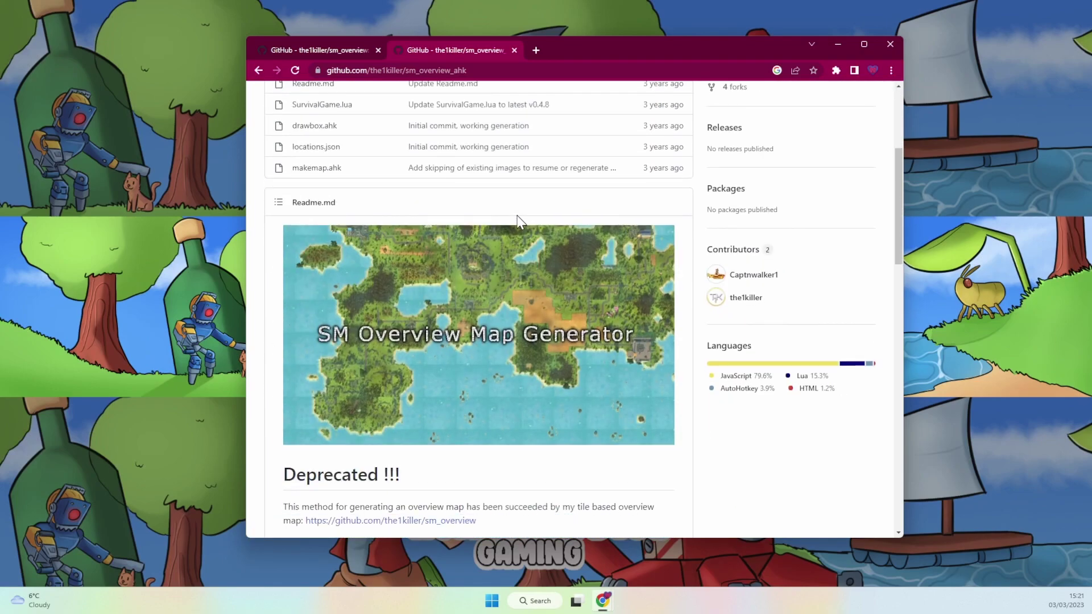
left_click_drag(406, 310, 279, 313)
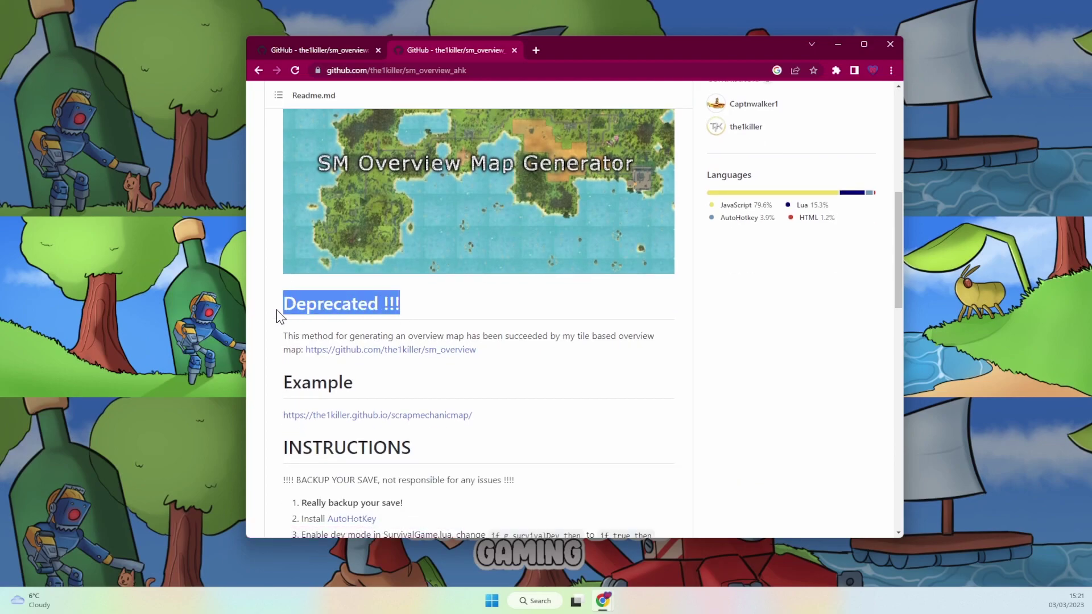
scroll(413, 281, "up", 2)
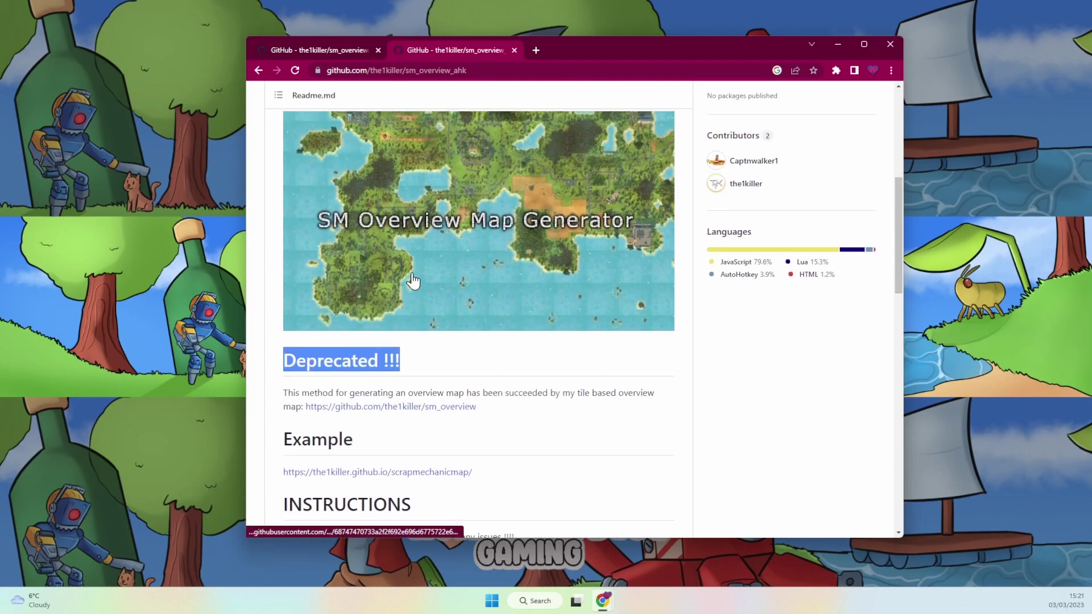
scroll(487, 255, "down", 2)
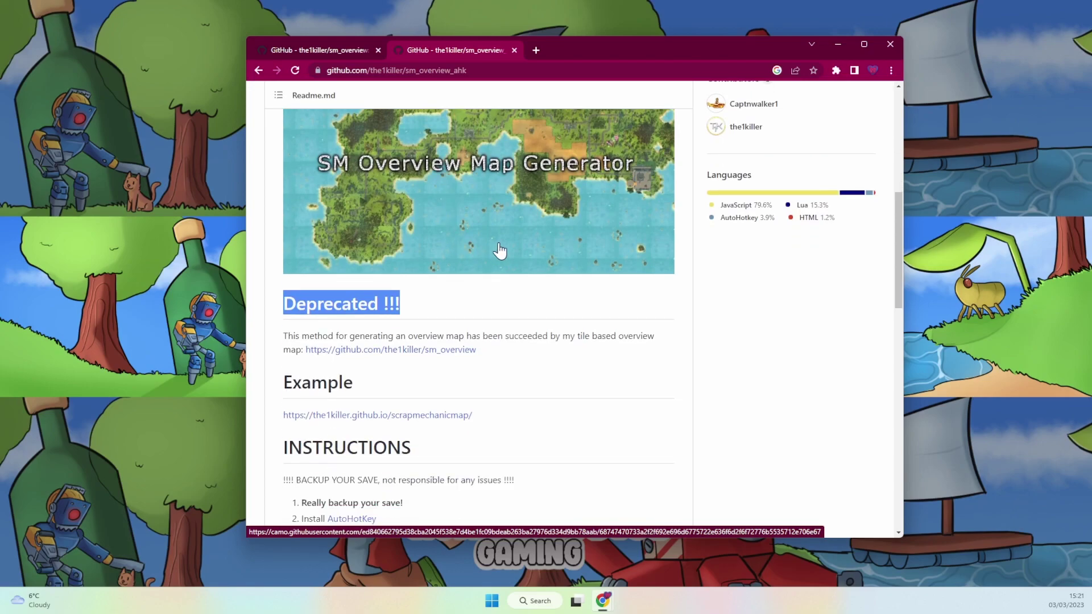
scroll(500, 251, "down", 3)
scroll(508, 244, "down", 1)
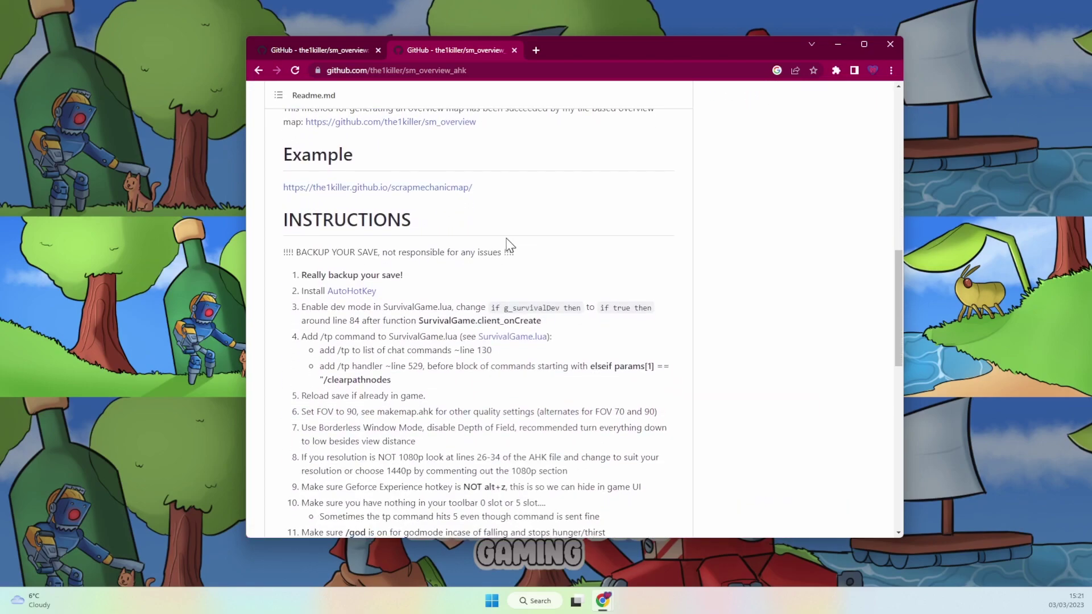
scroll(483, 250, "up", 3)
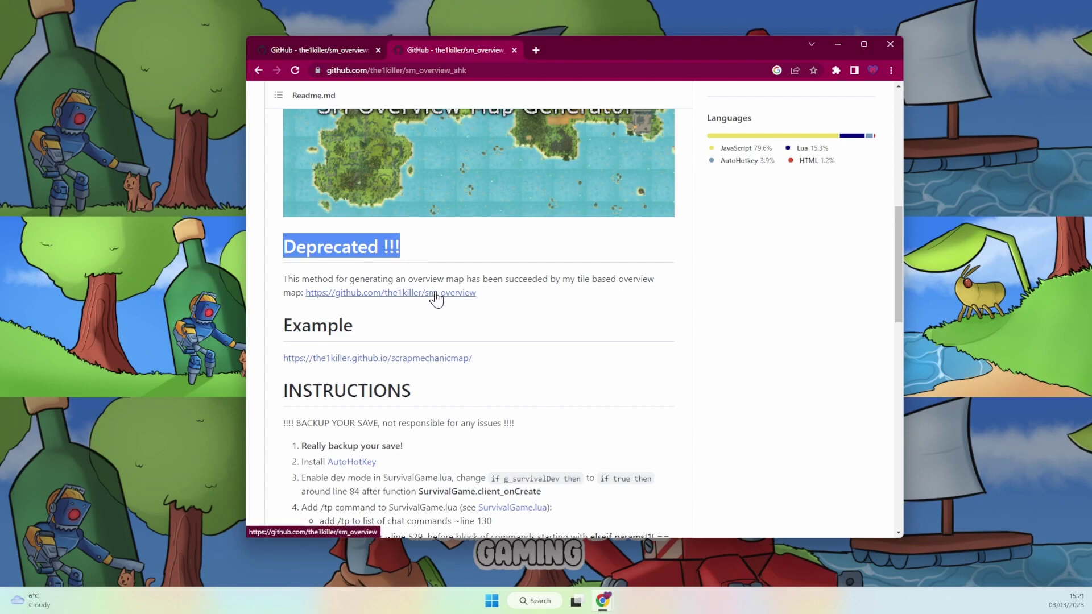
Close the sm_overview_ahk tab and download sm_overview via Code > Download ZIP as sm_overview-main.zip
left_click(514, 50)
key("End")
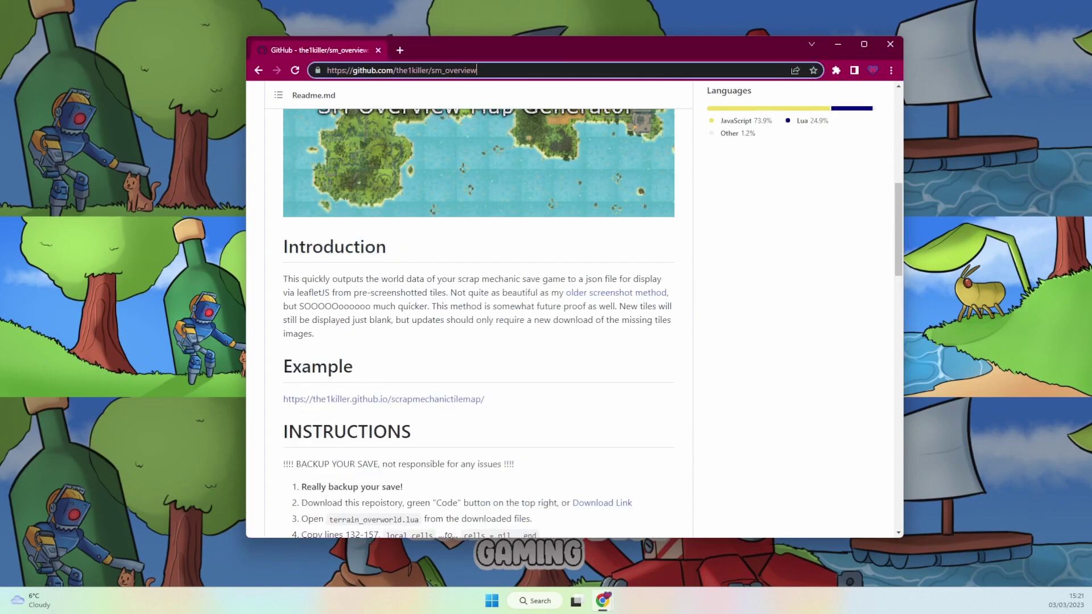
scroll(442, 258, "up", 8)
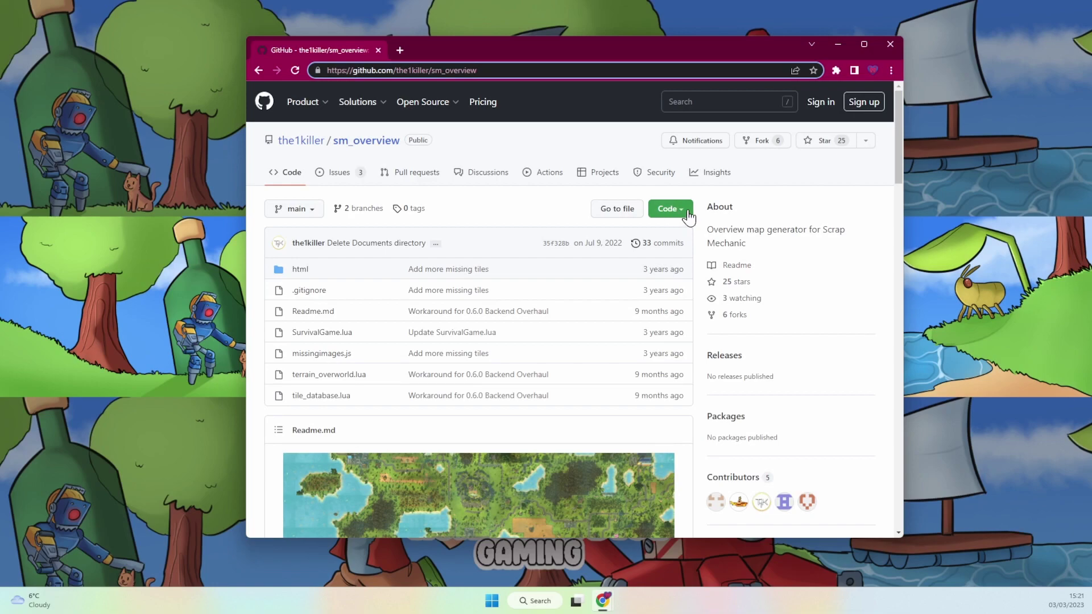
left_click(672, 210)
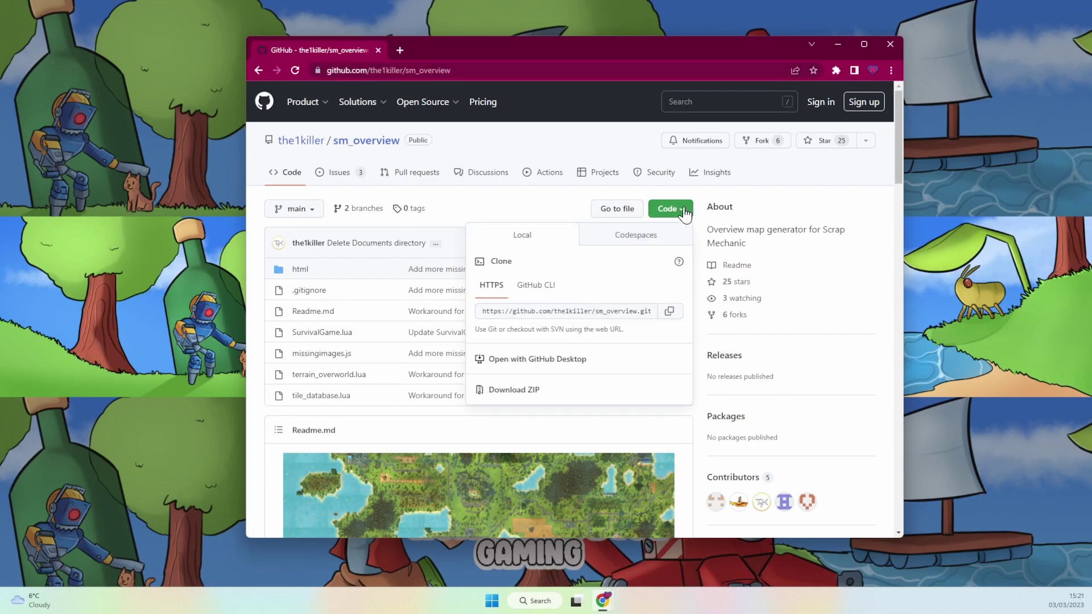
left_click(522, 391)
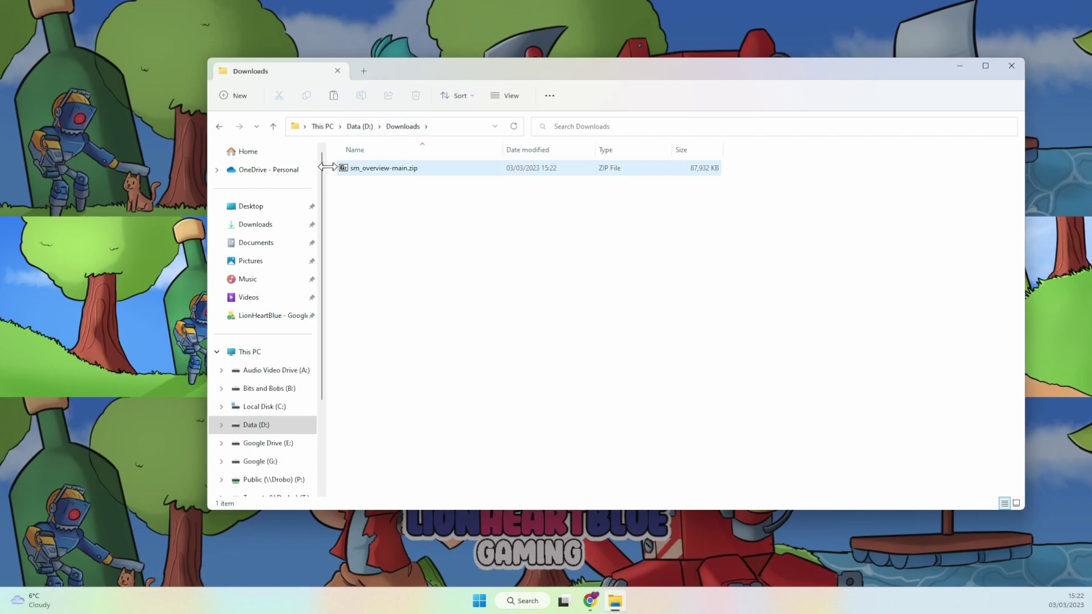
Extract sm_overview-main.zip straight into Downloads, removing the extra folder name from the destination path
right_click(374, 170)
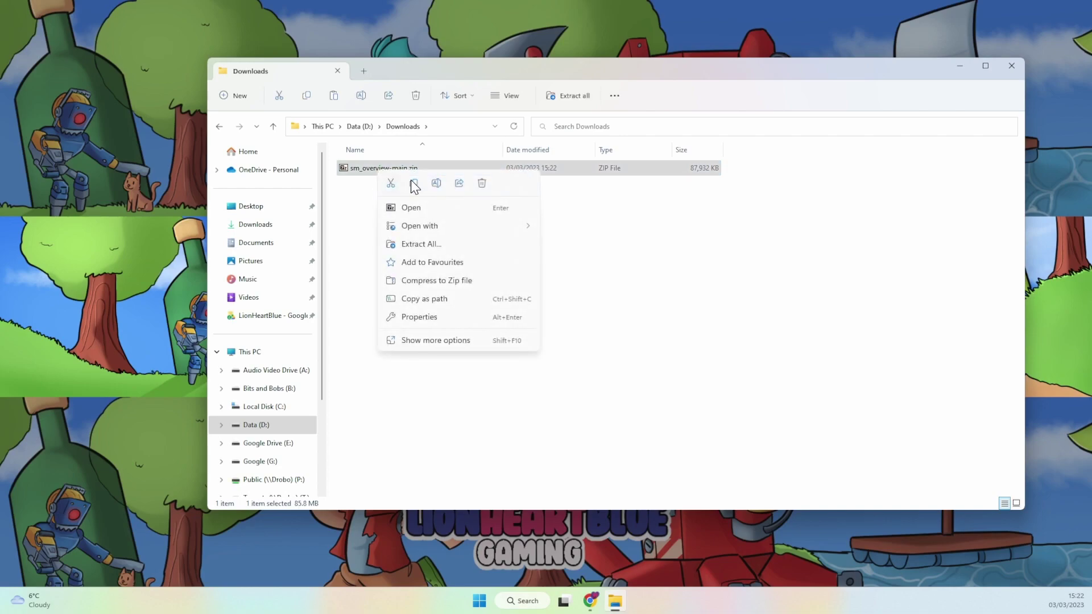
left_click(421, 244)
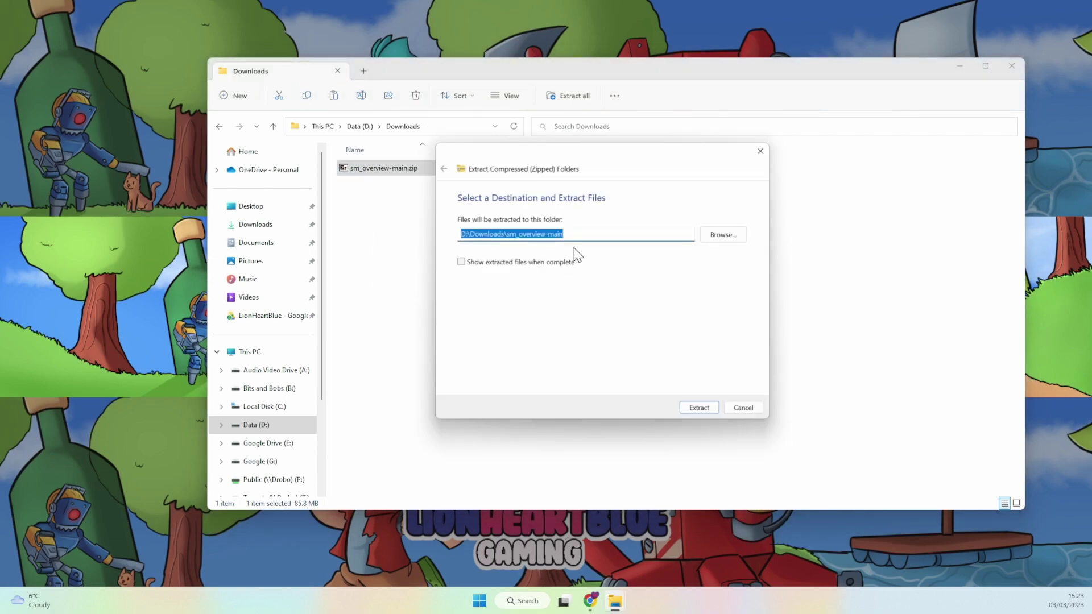
key("End")
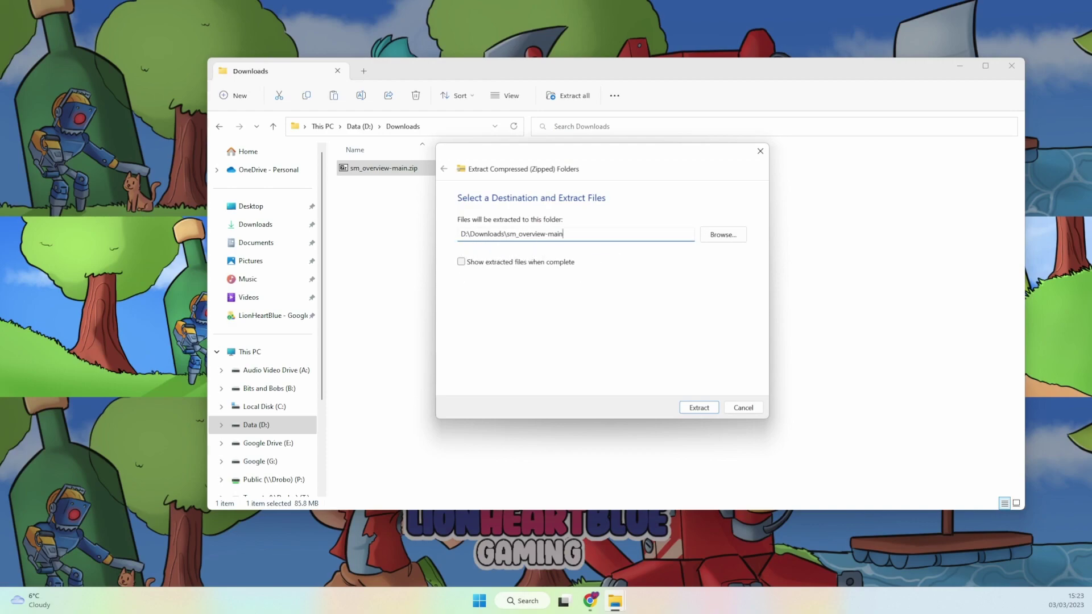
key("shift+Left")
key("shift+Left")
key("shift+Left")
key("shift+Left")
key("shift+Left")
key("shift+Left")
key("shift+Left")
key("shift+Left")
key("shift+Left")
key("shift+Left")
key("shift+Left")
key("shift+Left")
key("BackSpace")
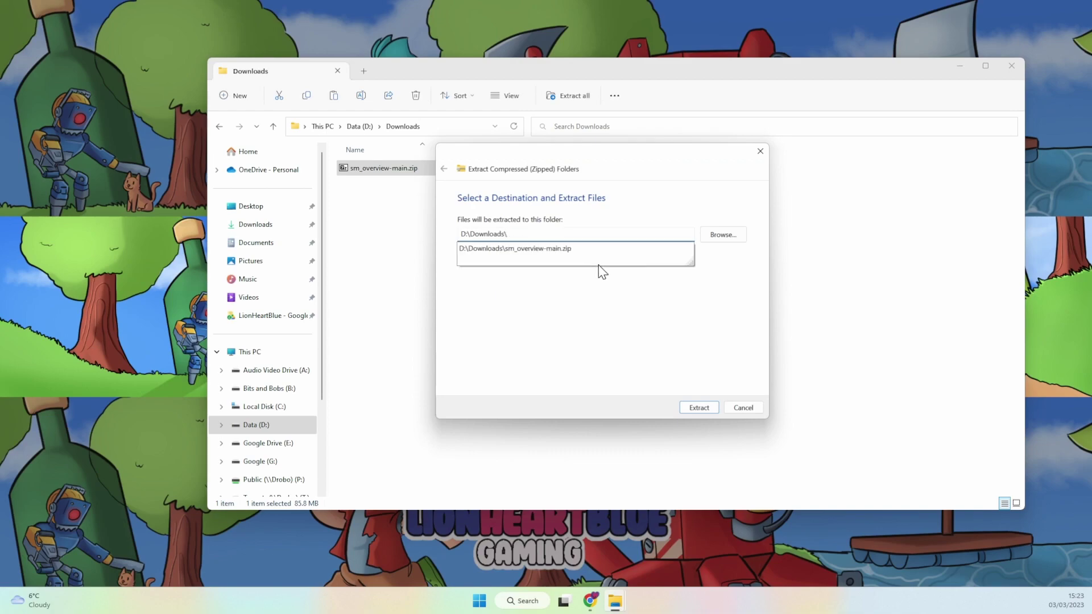
key("Escape")
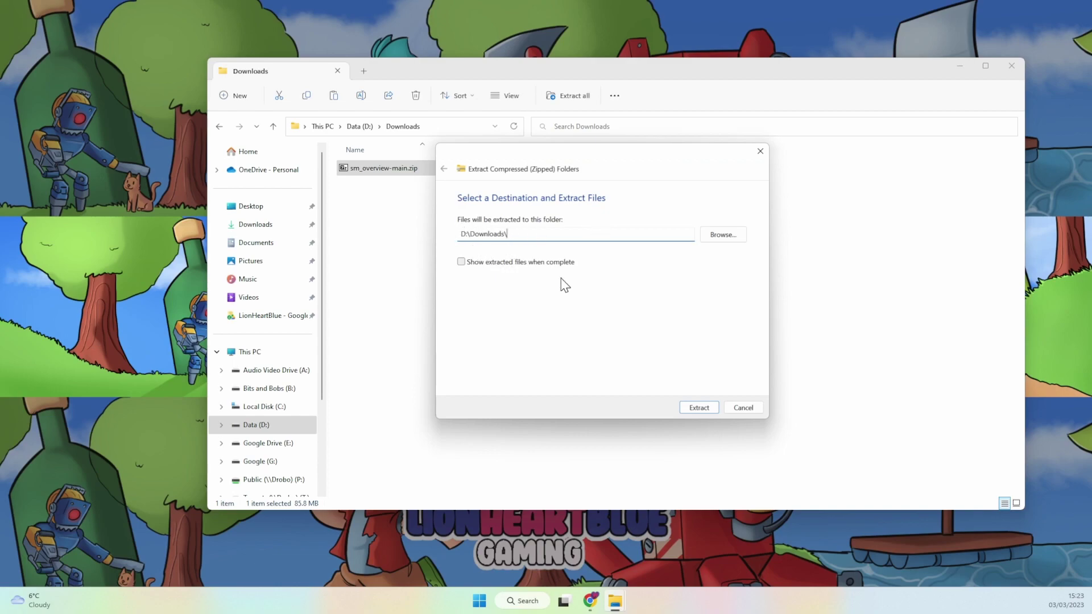
left_click(694, 409)
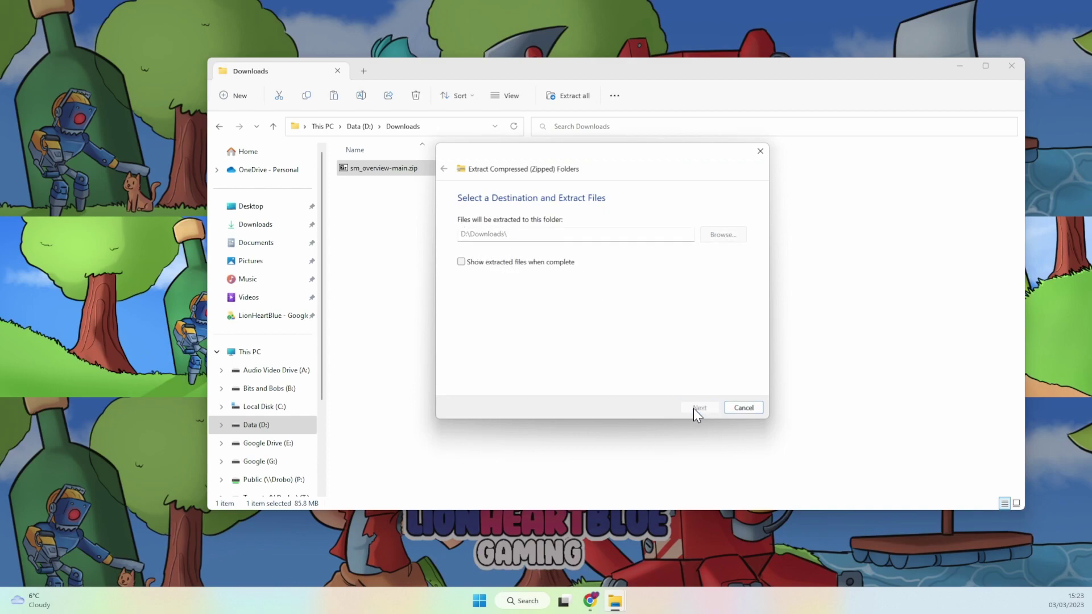
left_click_drag(469, 146, 586, 192)
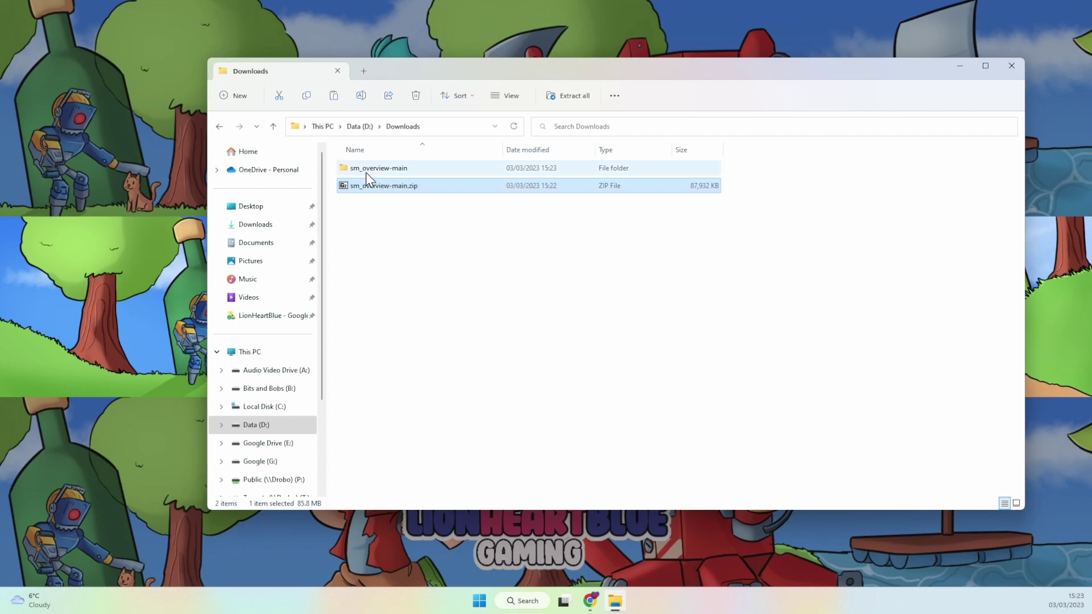
mouse_move(361, 170)
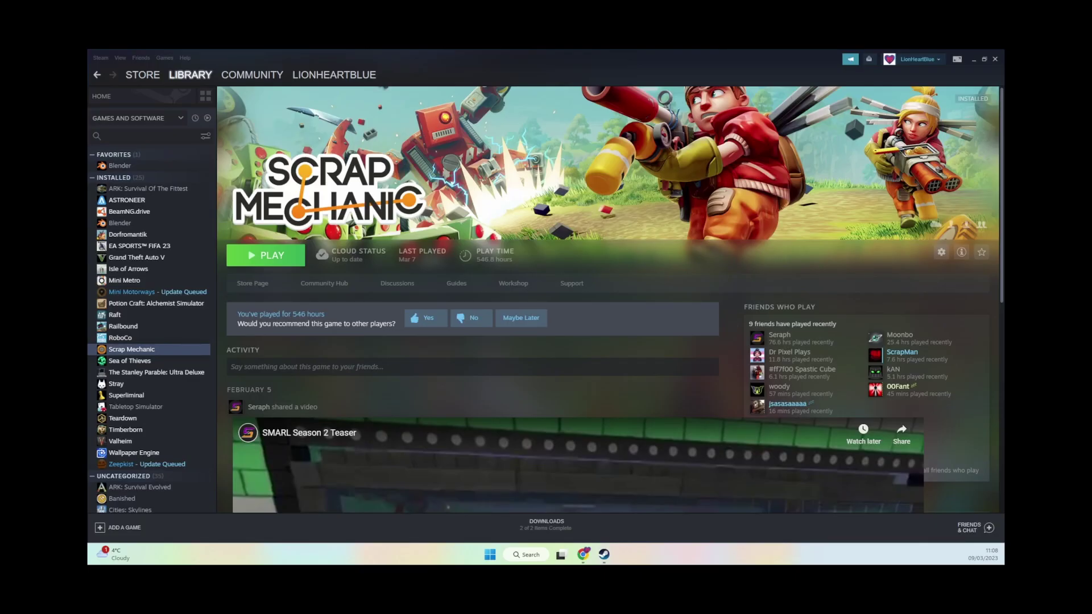
Run Verify integrity of game files from Scrap Mechanic's Properties > Local Files
left_click(941, 254)
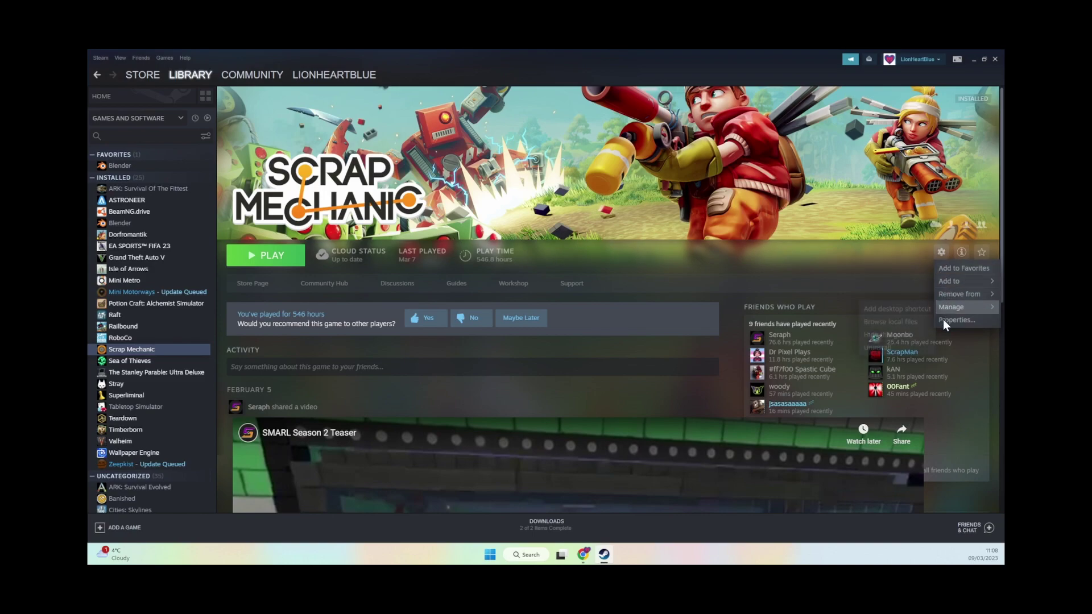
left_click(959, 319)
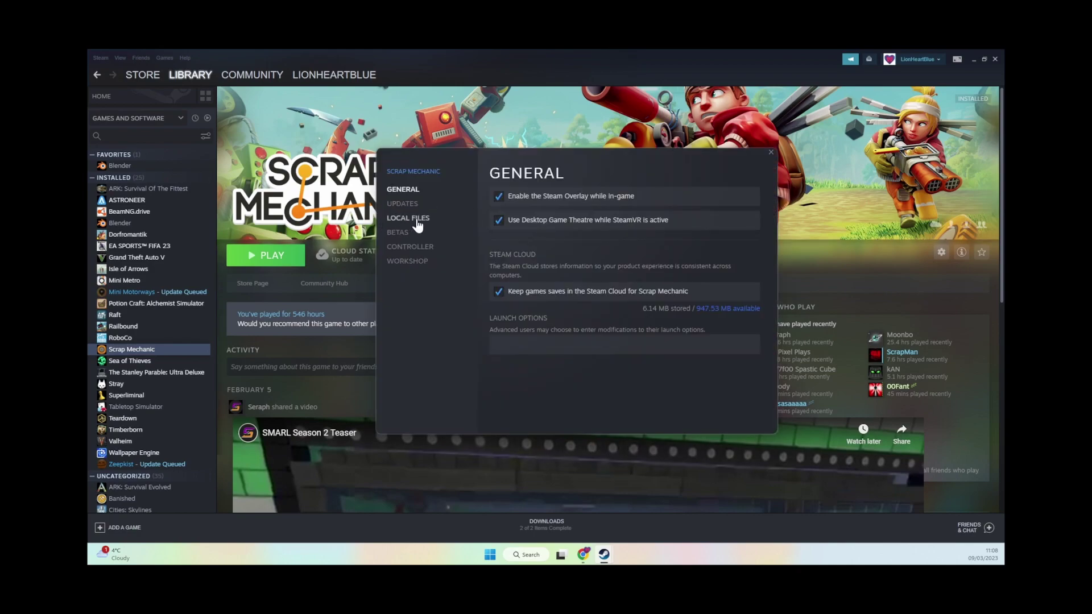
left_click(407, 221)
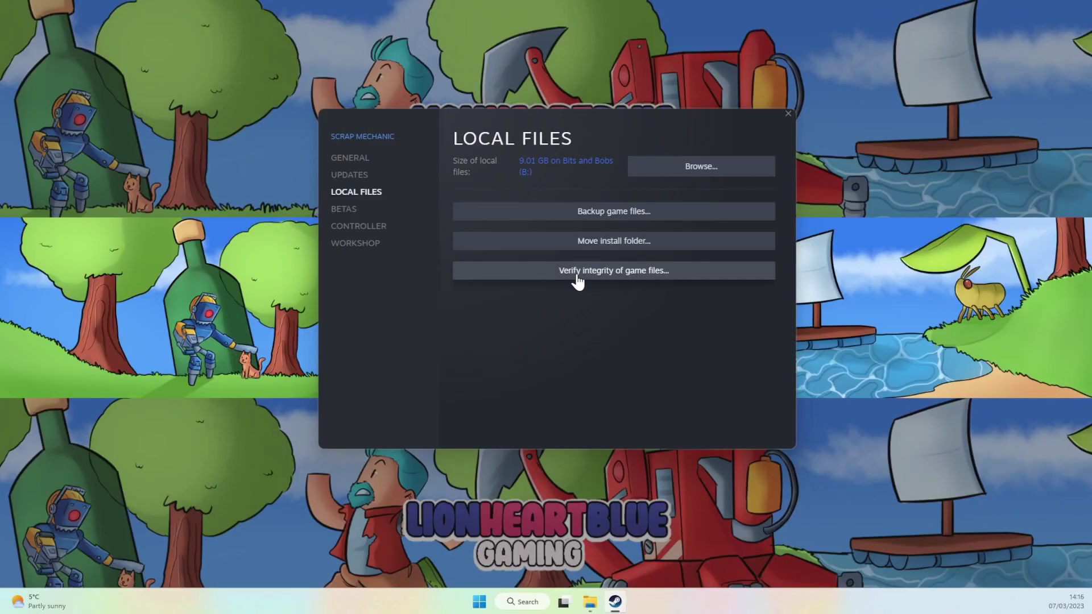
left_click(610, 279)
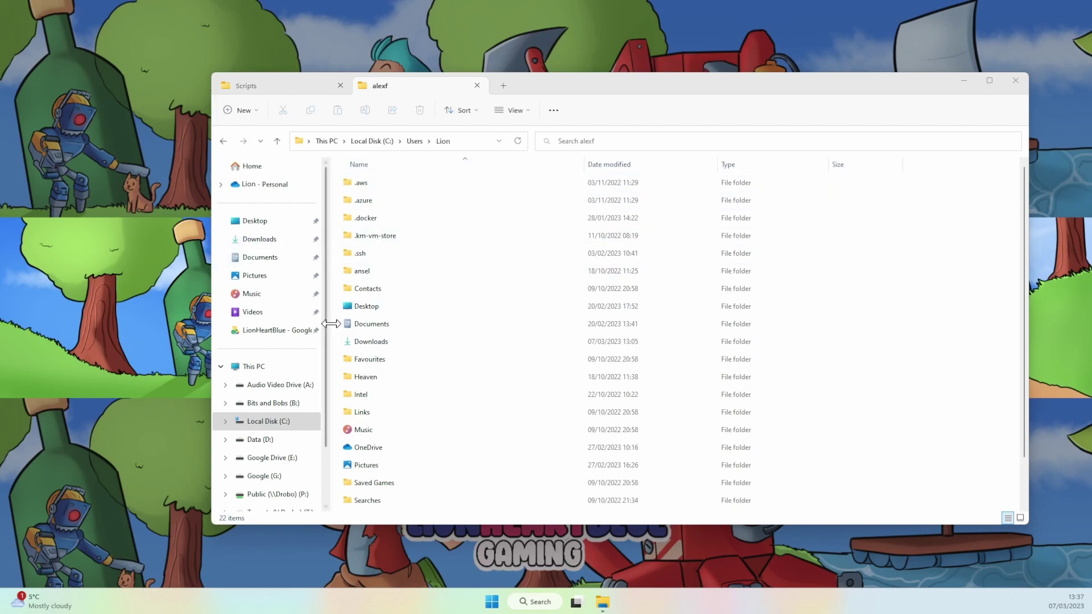
Turn on Hidden items under View > Show
left_click(529, 113)
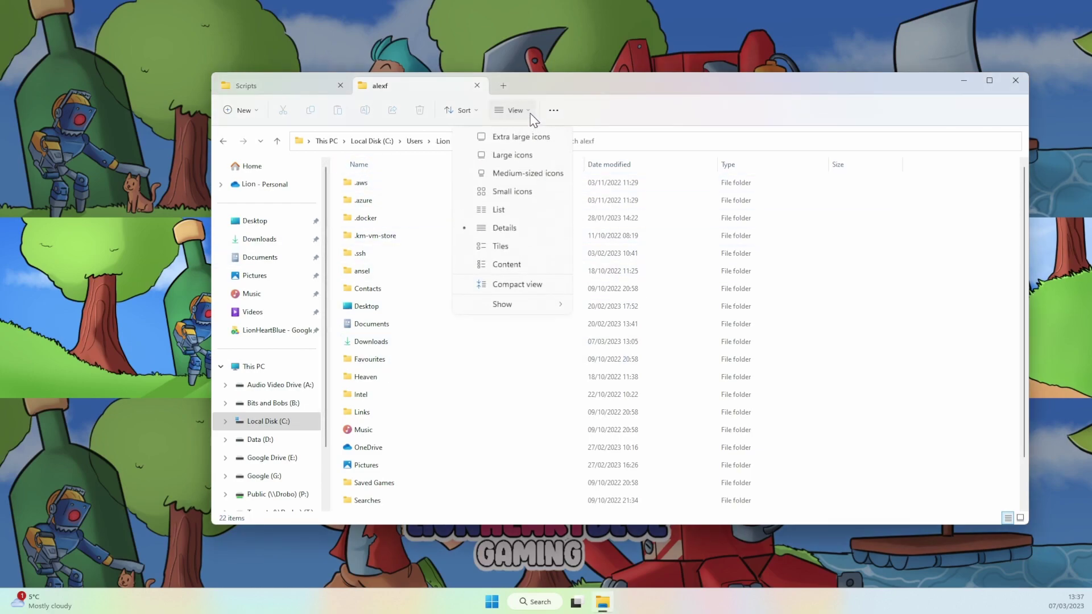
mouse_move(516, 312)
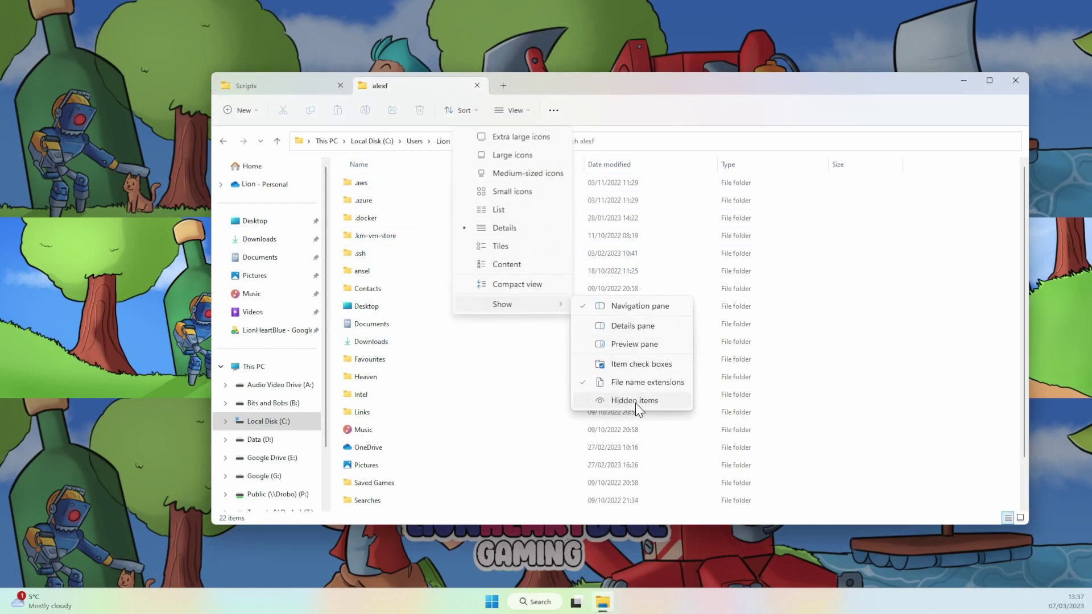
left_click(614, 402)
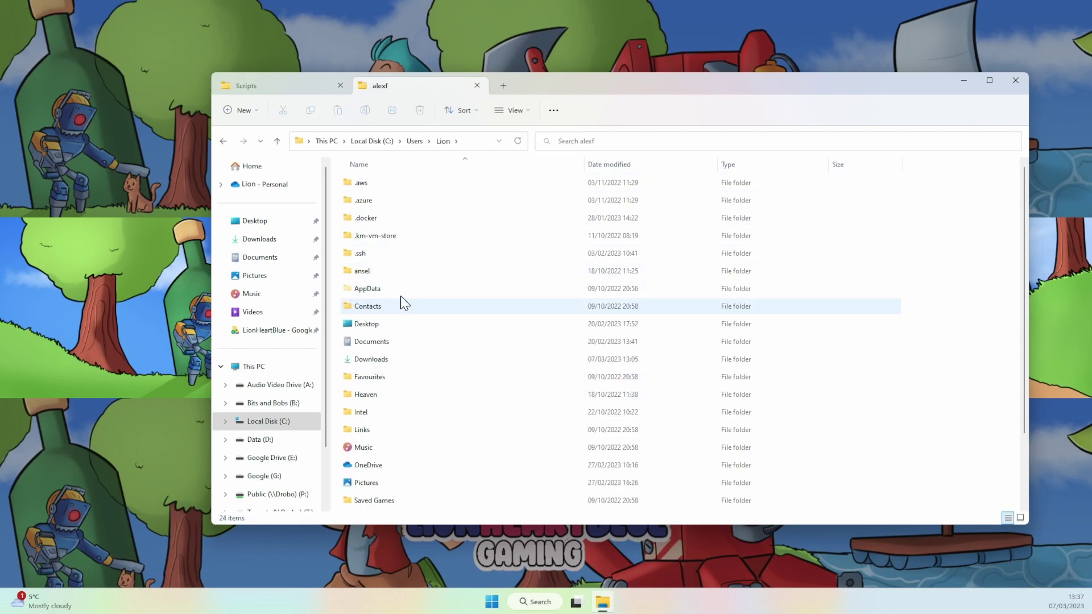
Open AppData > Roaming > Axolot Games > Scrap Mechanic > User > player folder > Save
double_click(372, 290)
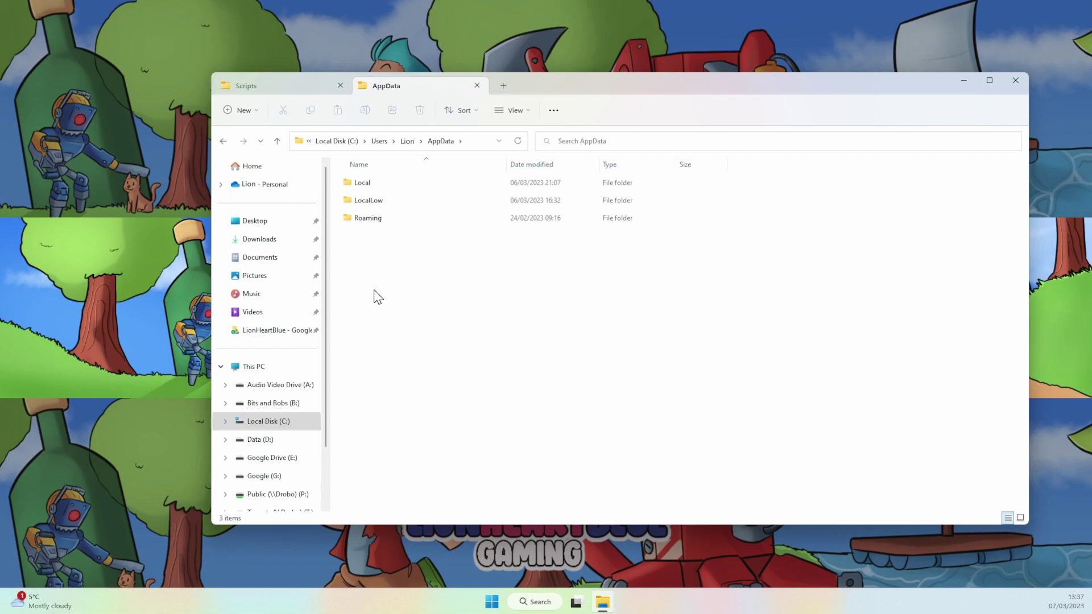
double_click(368, 220)
left_click(377, 220)
double_click(377, 220)
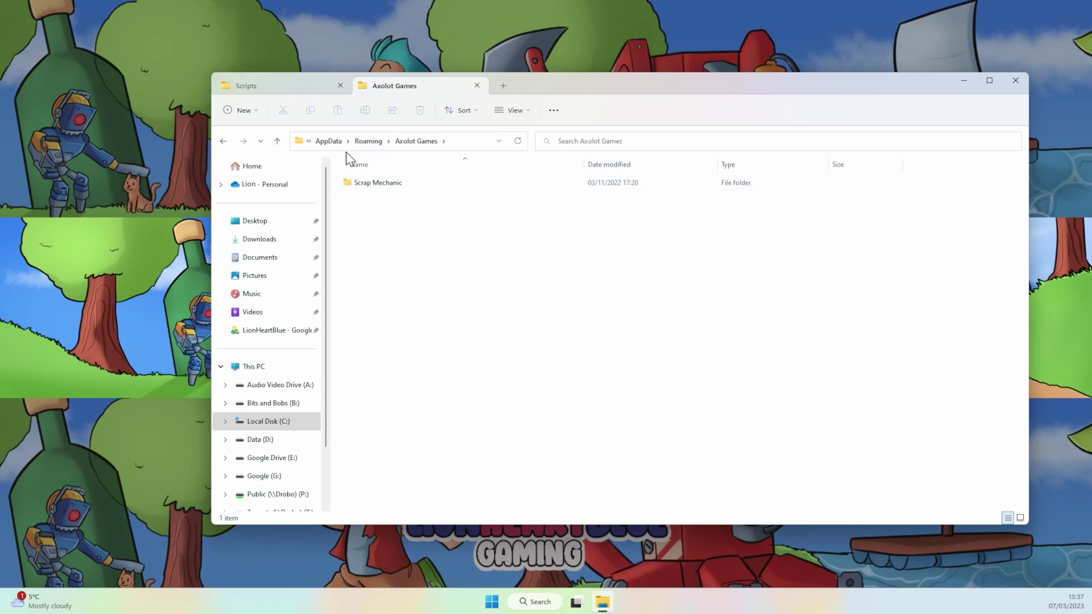
double_click(374, 184)
double_click(356, 185)
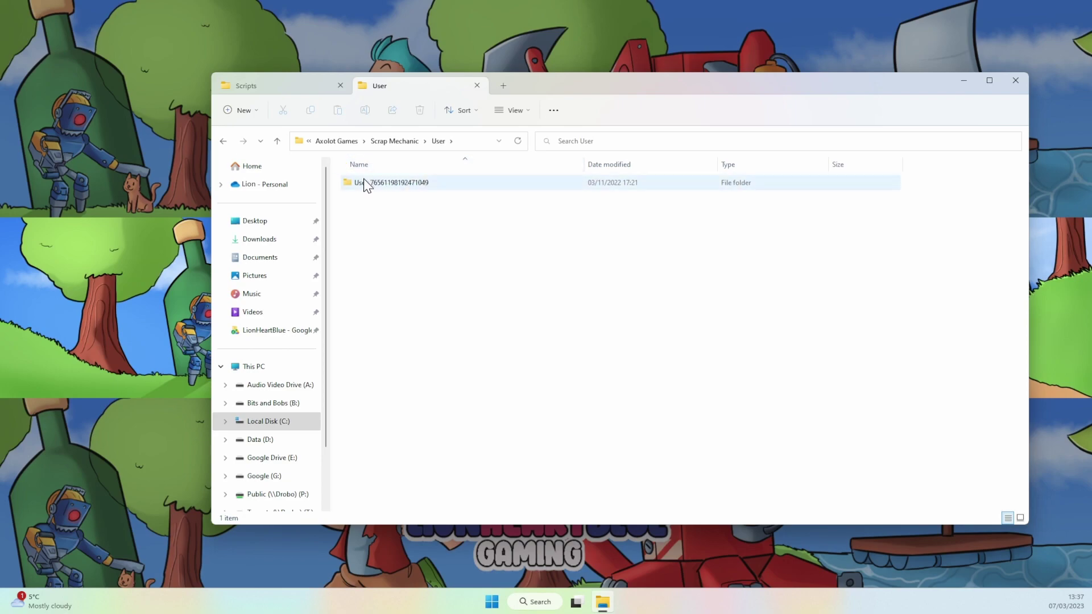
double_click(387, 184)
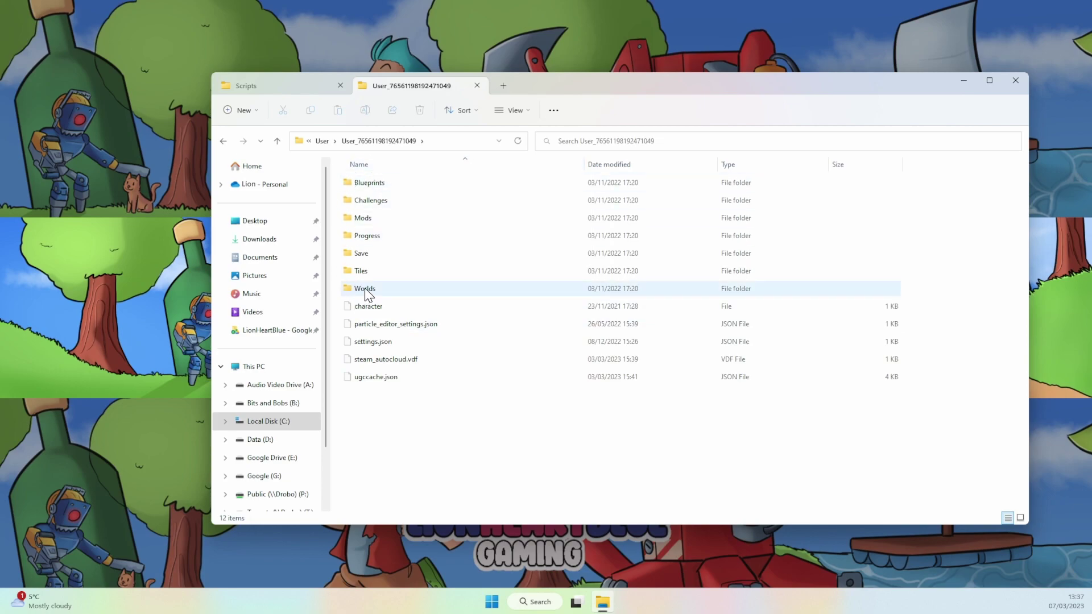
double_click(363, 254)
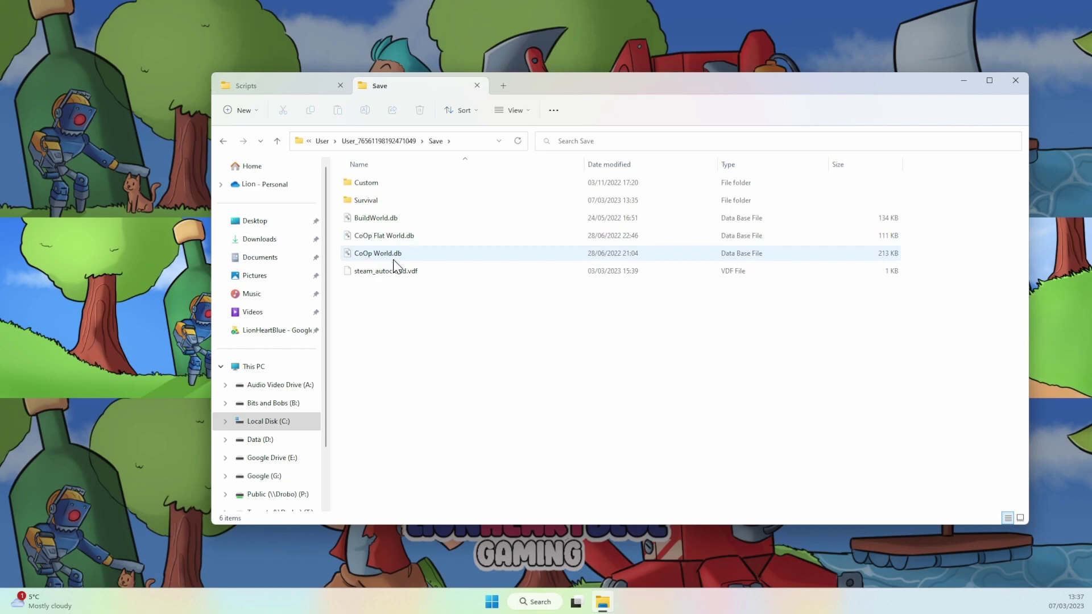
Duplicate Testing Map Tool.db inside the Survival folder
double_click(360, 201)
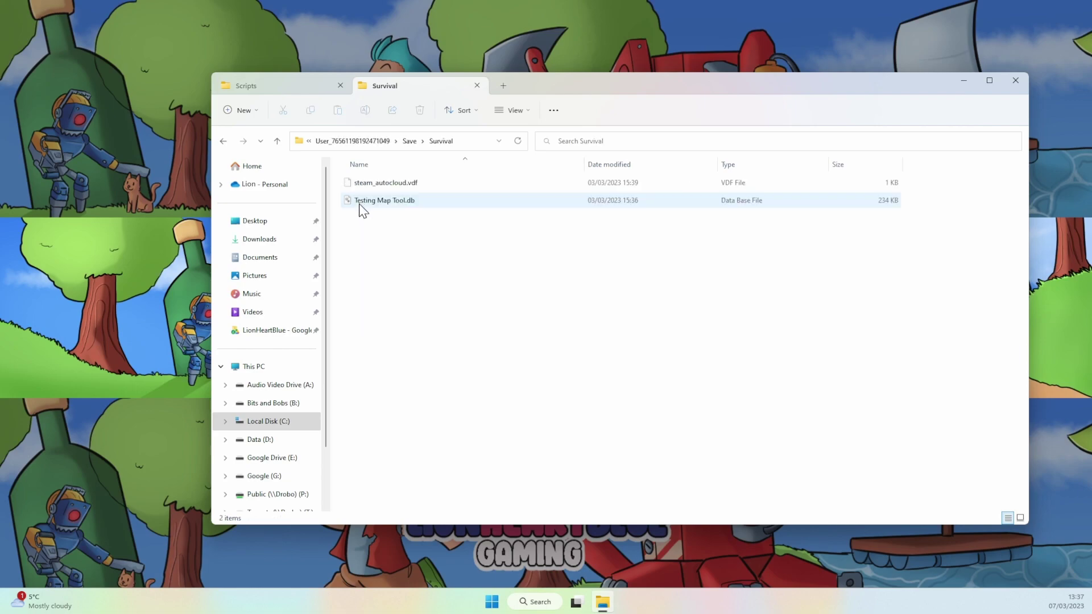
left_click(388, 201)
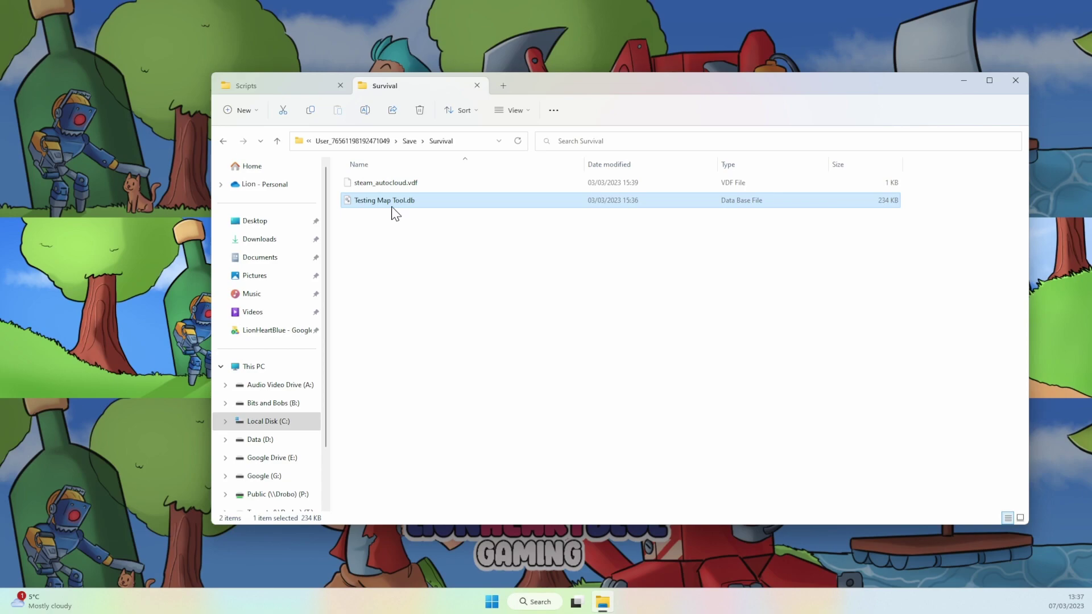
right_click(389, 205)
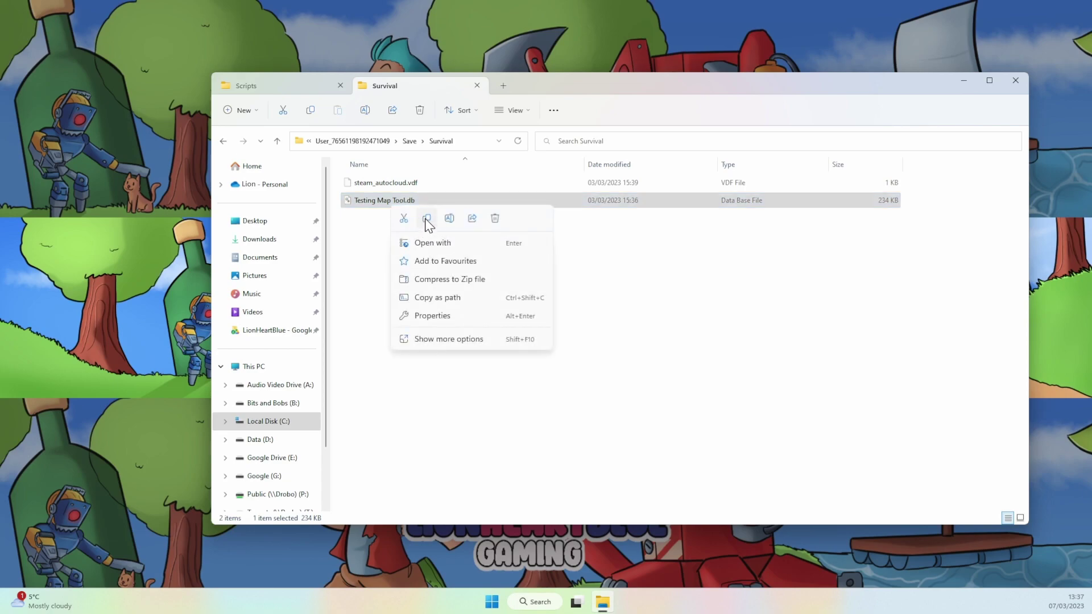
left_click(425, 219)
right_click(380, 228)
left_click(396, 244)
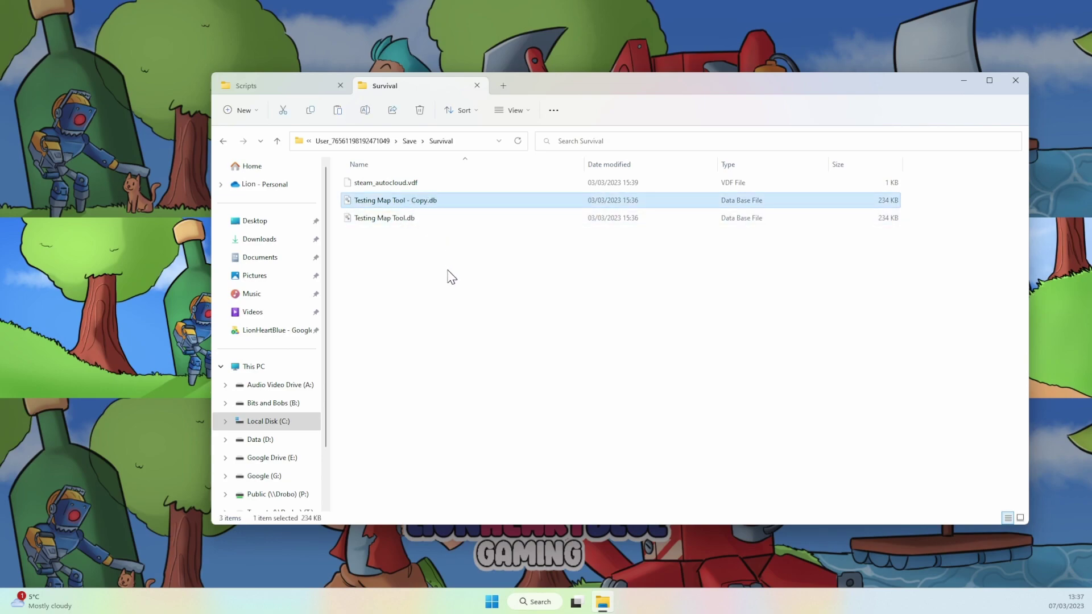
Rename the duplicate to 'Testing Map Tool - Backup.db'
key("F2")
key("Right")
key("BackSpace")
key("BackSpace")
key("BackSpace")
key("BackSpace")
type("Backup")
key("Return")
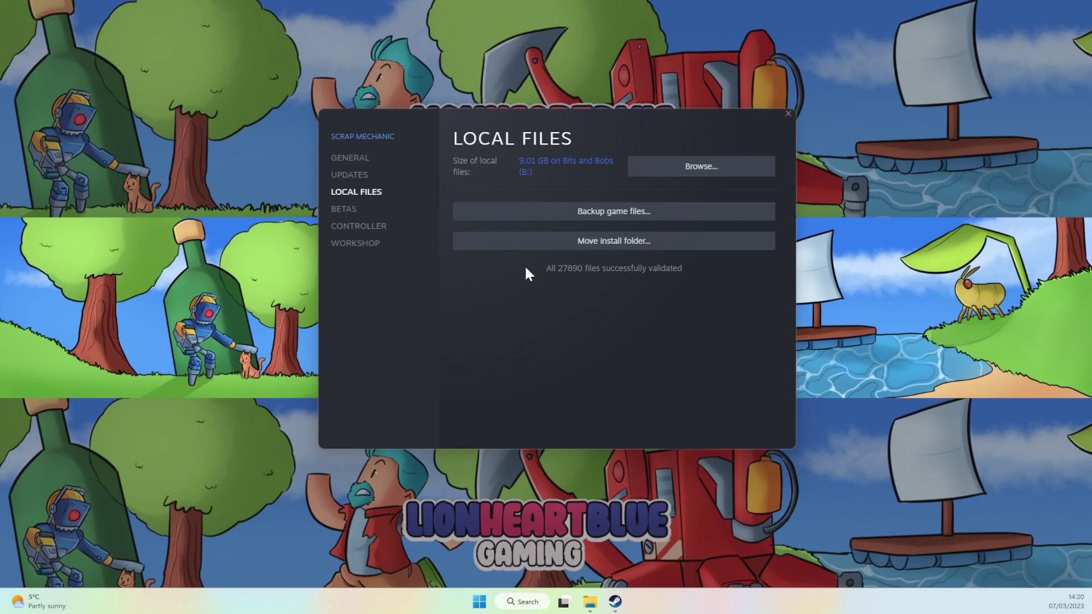
Open Scrap Mechanic's install folder with Browse… and close the Properties window
left_click(690, 170)
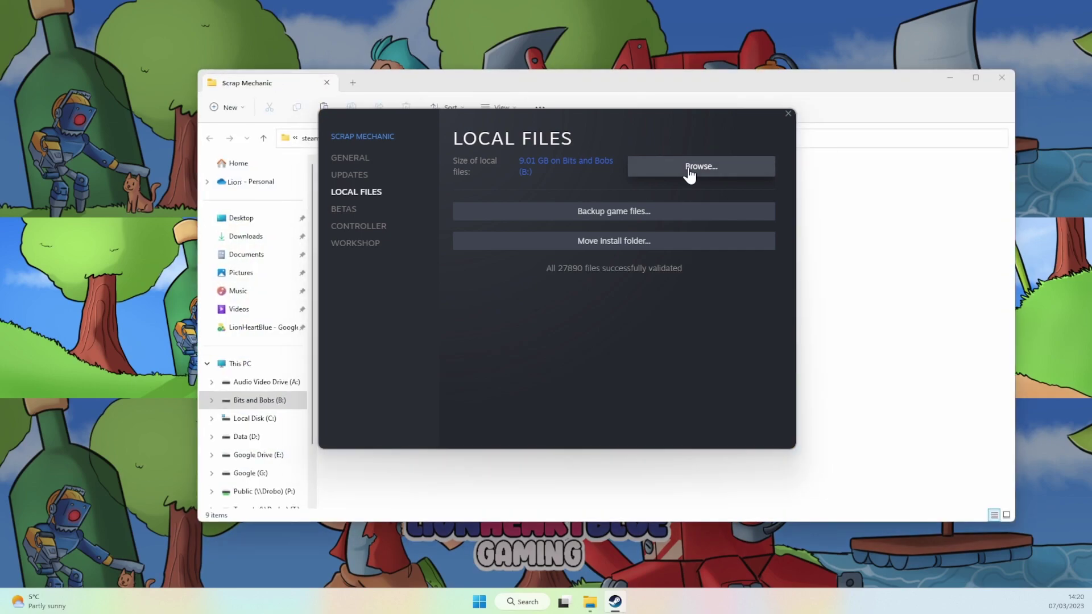
left_click(788, 113)
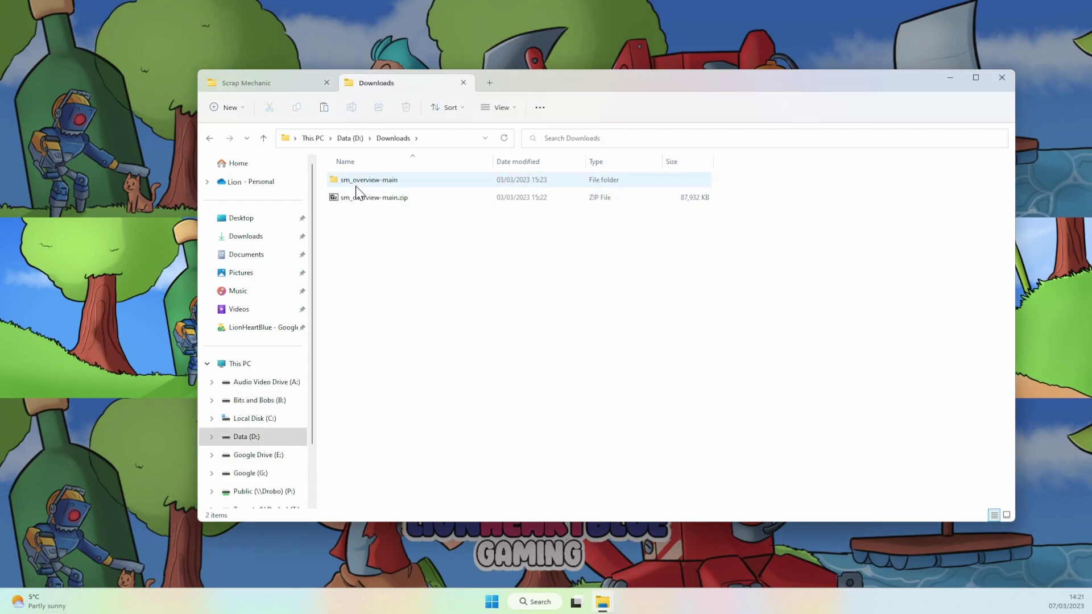
Open sm_overview-main in the Downloads tab, then return to the Scrap Mechanic folder tab
double_click(353, 182)
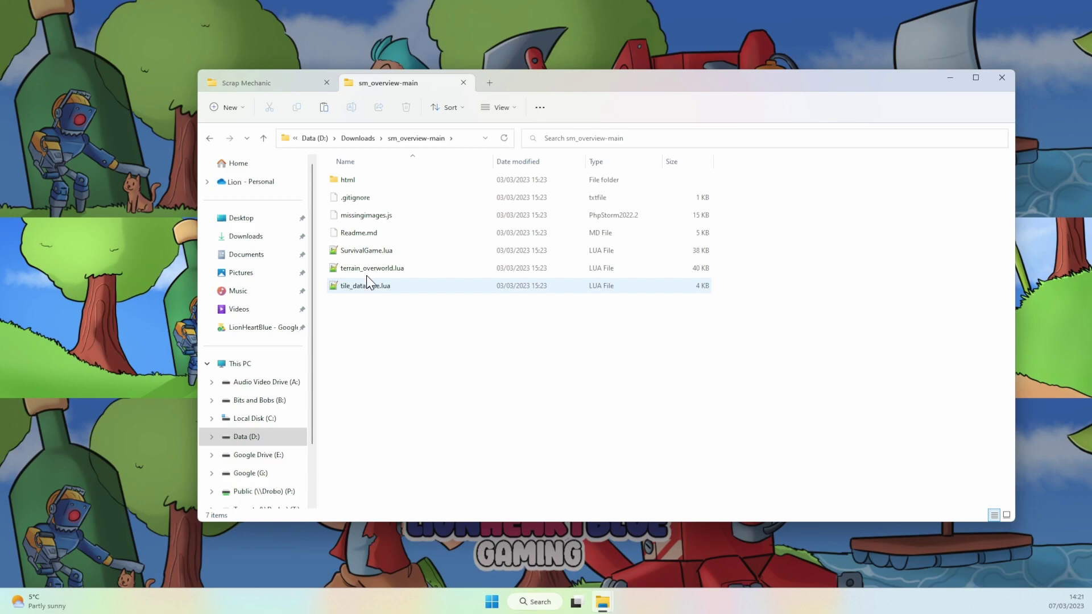
left_click(258, 85)
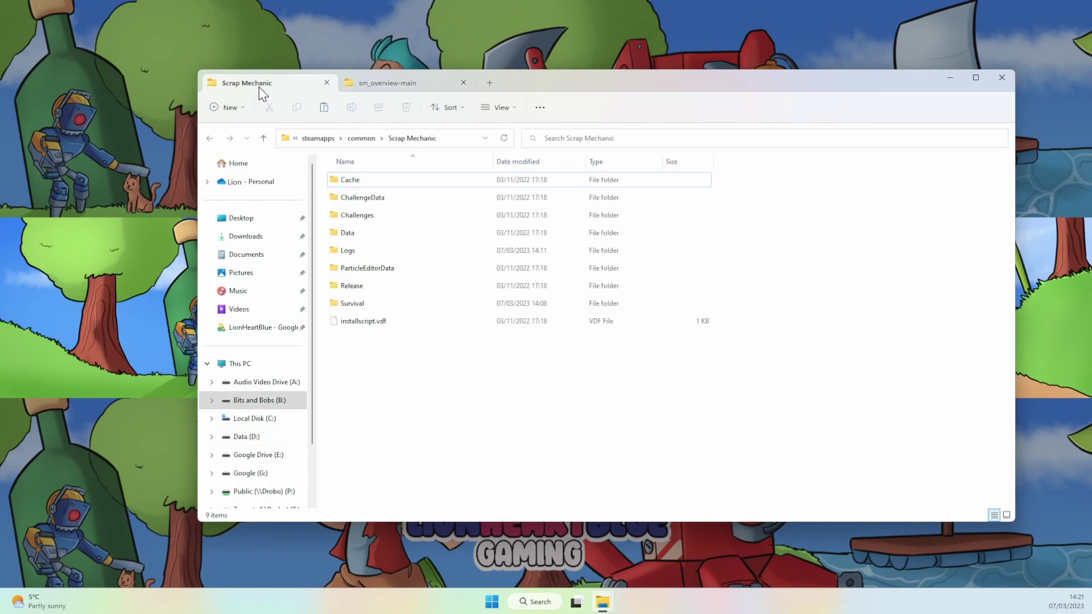
Navigate into Survival > Scripts > terrain in the game install folder
double_click(336, 303)
scroll(348, 334, "down", 3)
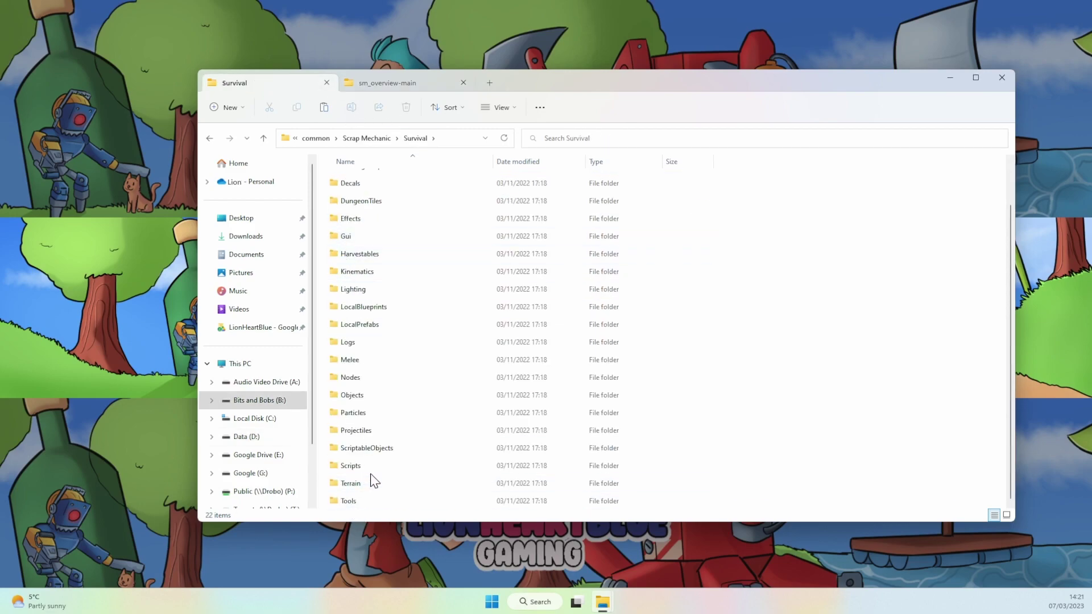
double_click(353, 468)
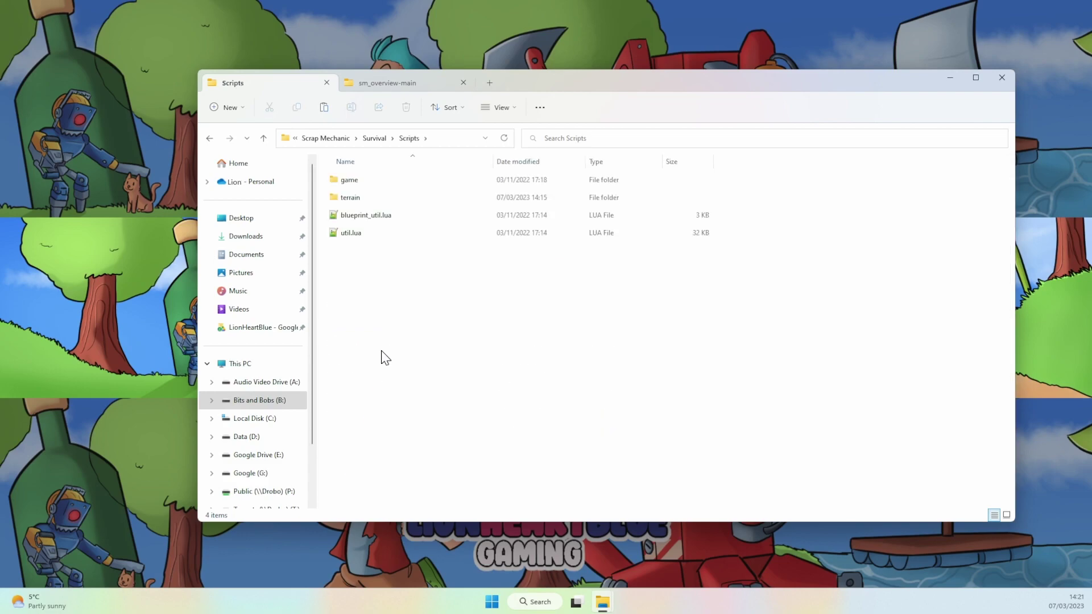
left_click(348, 200)
double_click(347, 202)
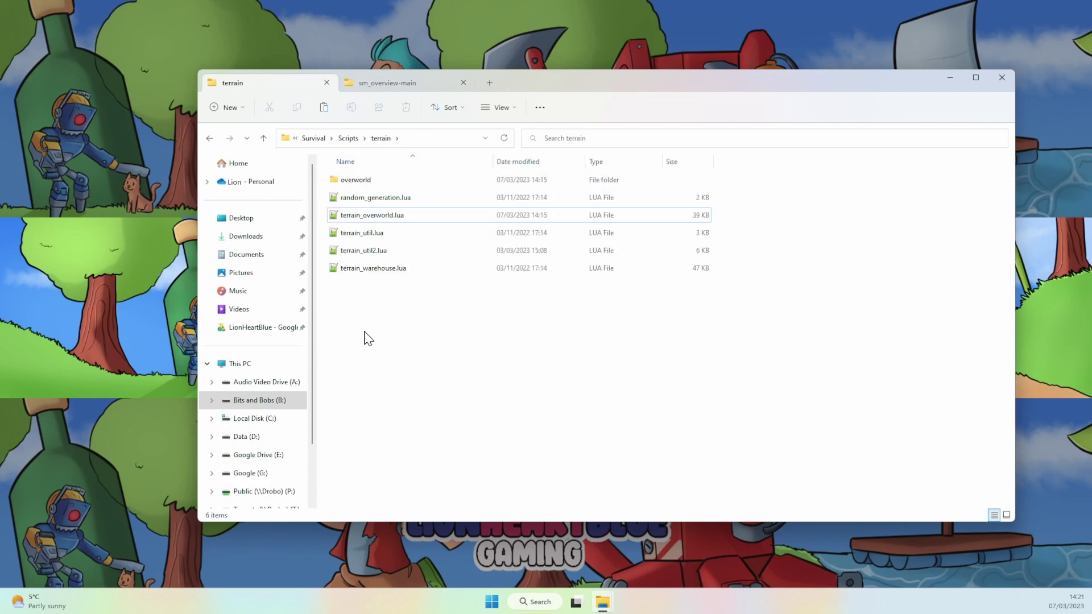
Duplicate terrain_overworld.lua and rename the copy to 'terrain_overworld - Backup.lua'
left_click(348, 216)
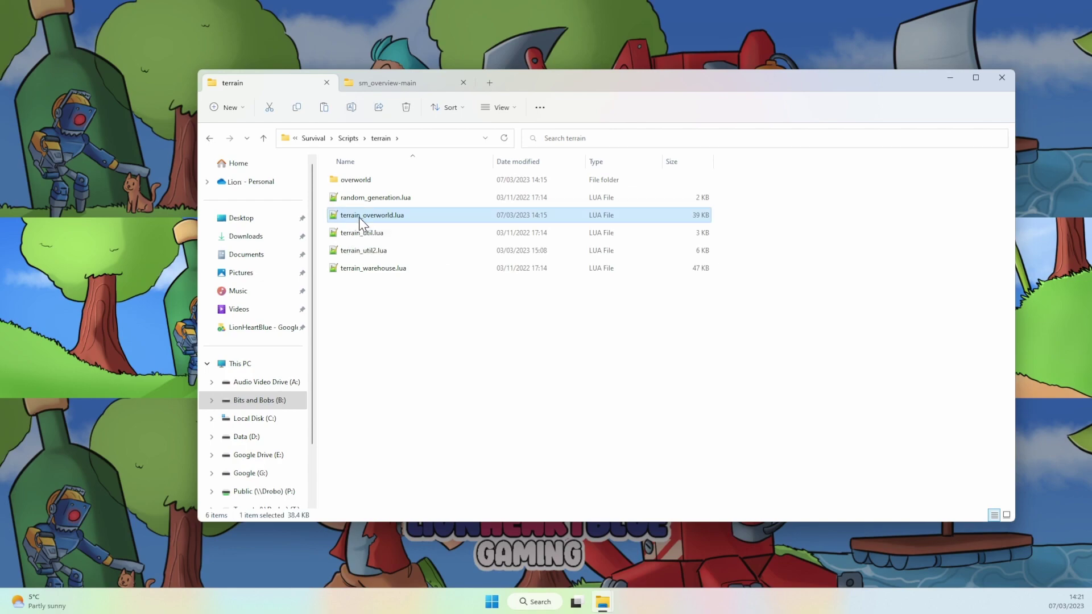
right_click(354, 215)
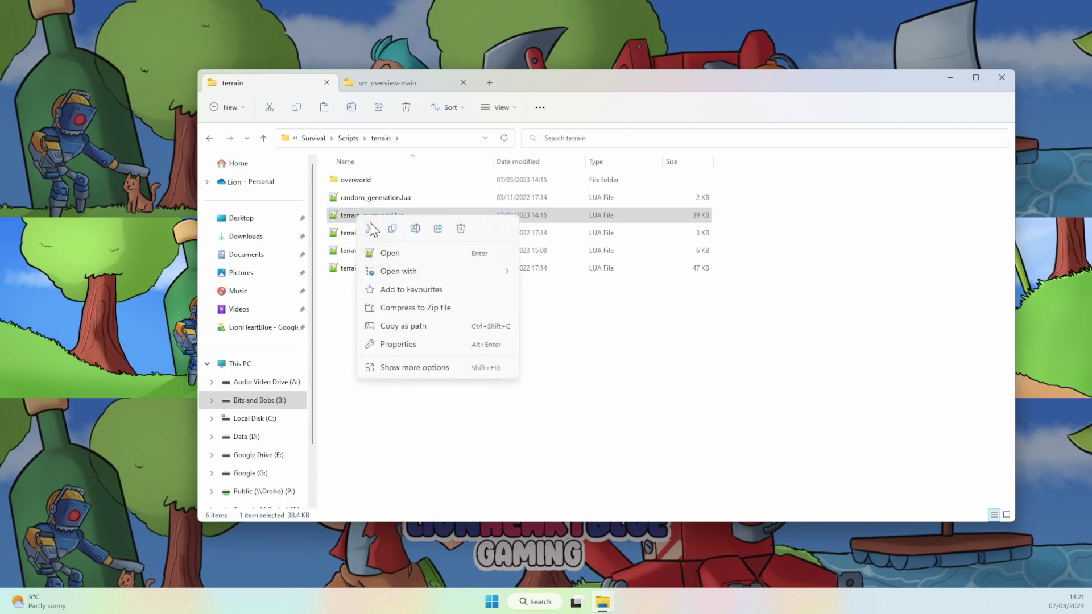
left_click(398, 231)
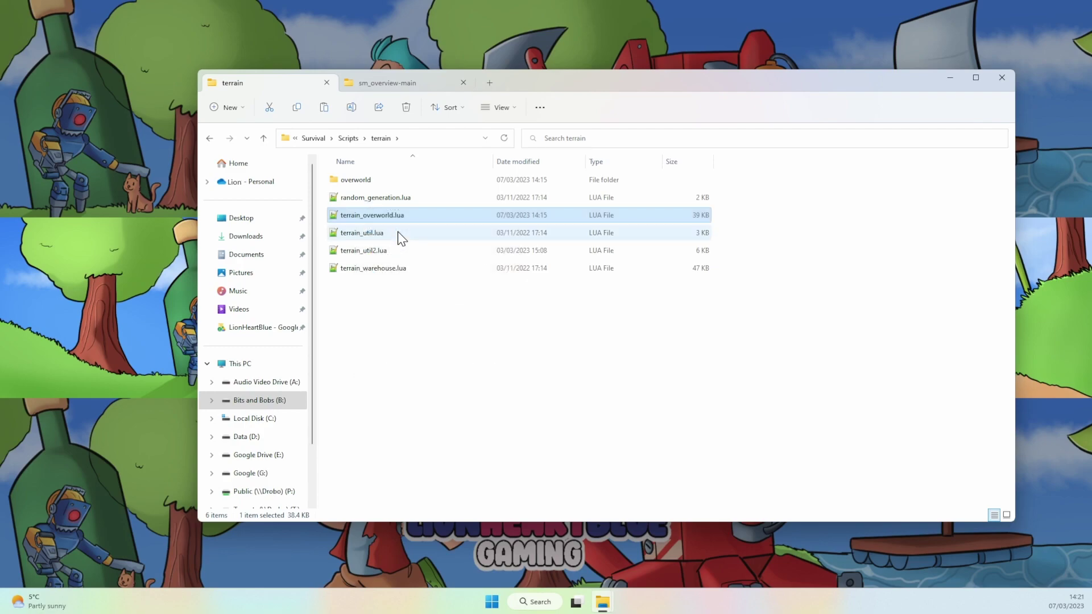
left_click(359, 293)
right_click(351, 292)
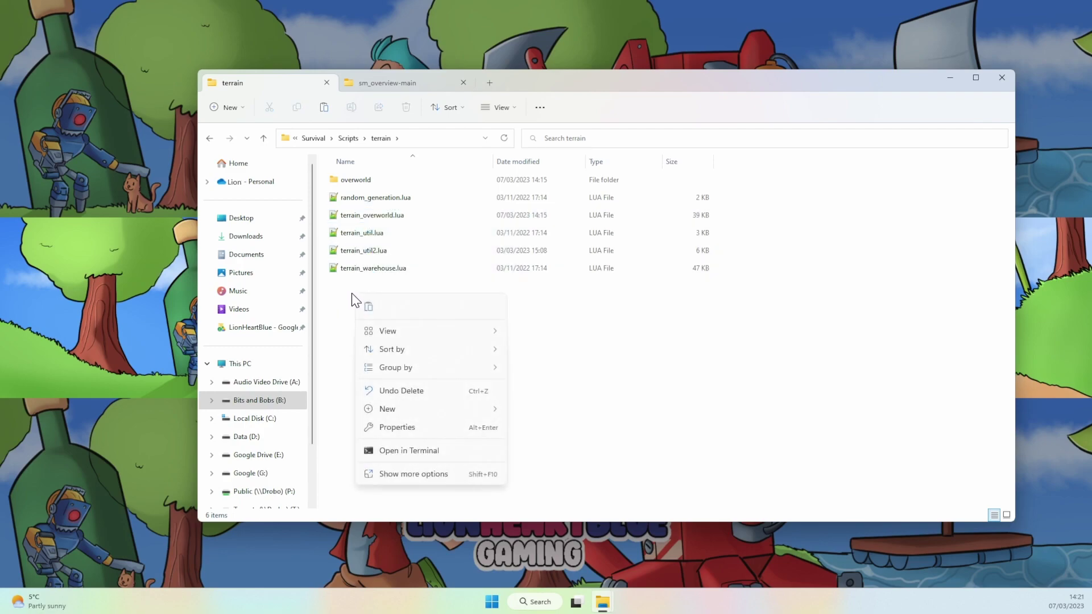
left_click(368, 309)
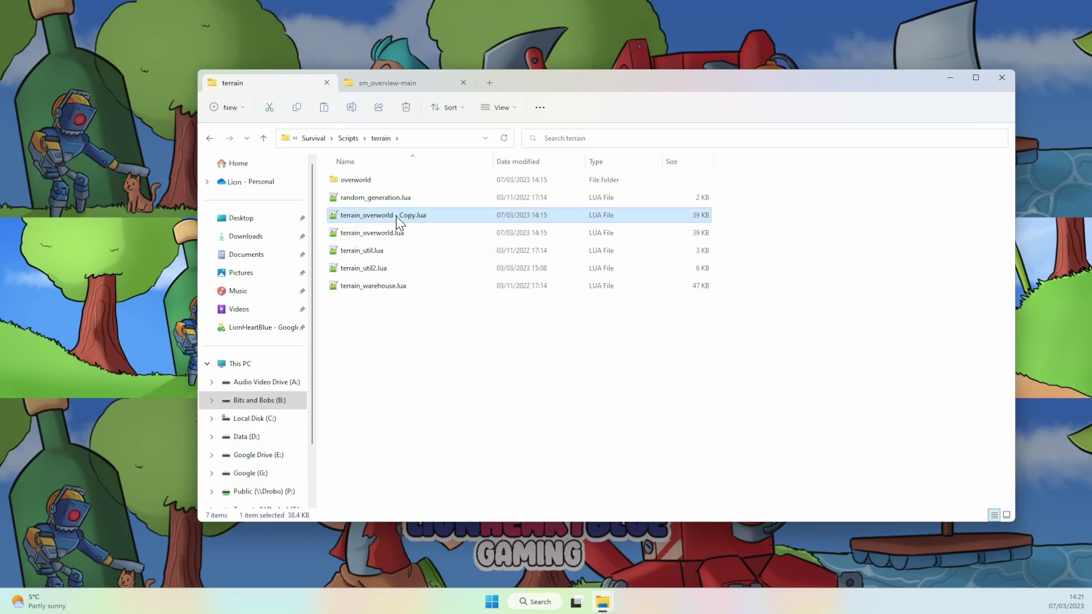
left_click(421, 217)
double_click(421, 217)
type("Backup")
key("Return")
In overworld, duplicate tile_database.lua as 'tile_database - Backup.lua', then return to terrain
double_click(349, 180)
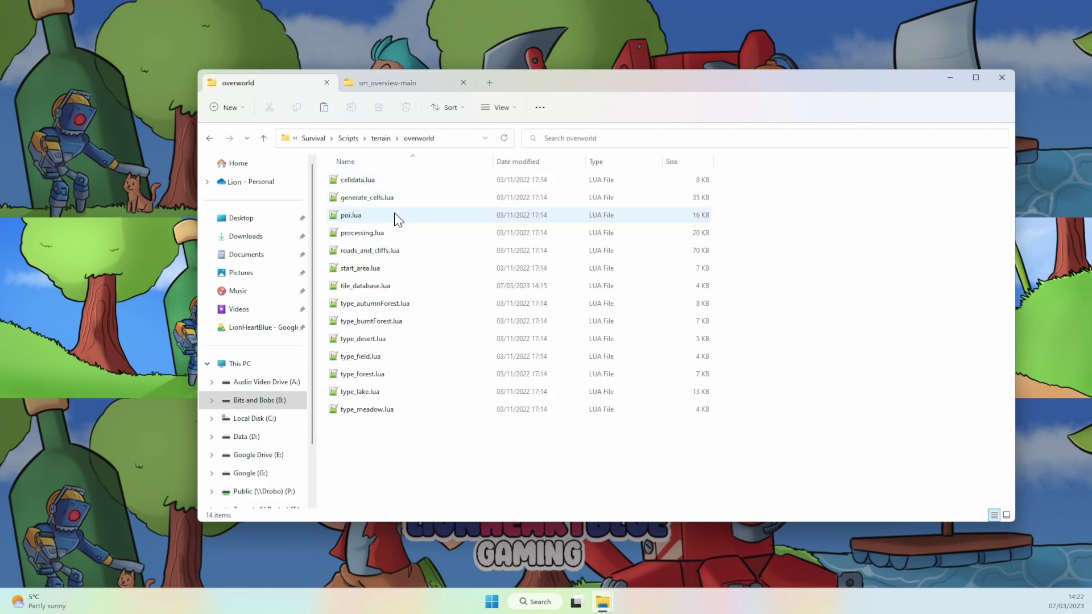
left_click(357, 285)
right_click(357, 282)
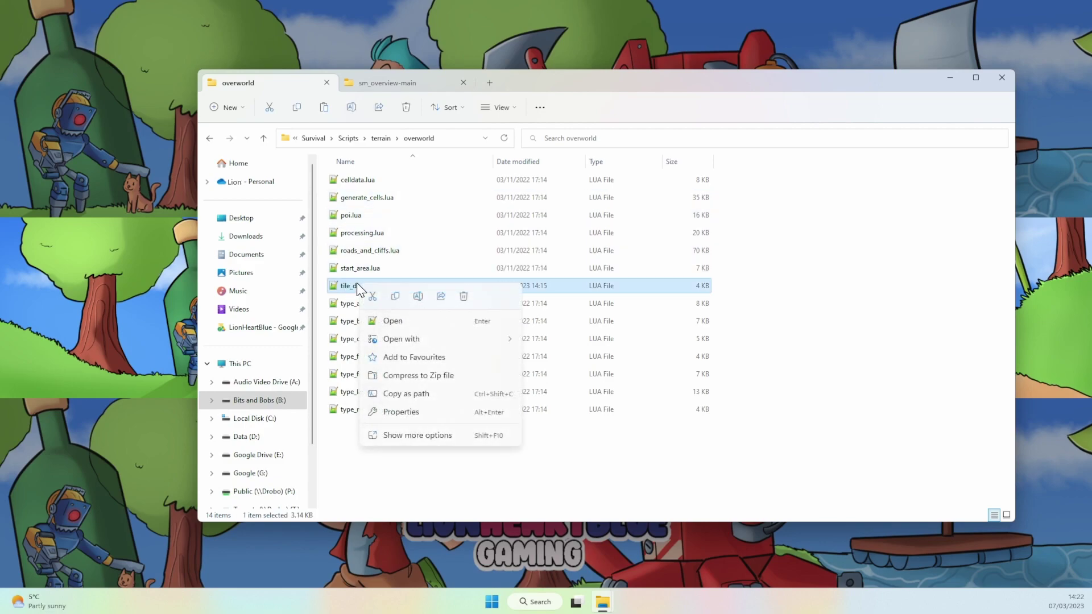
left_click(395, 295)
right_click(370, 436)
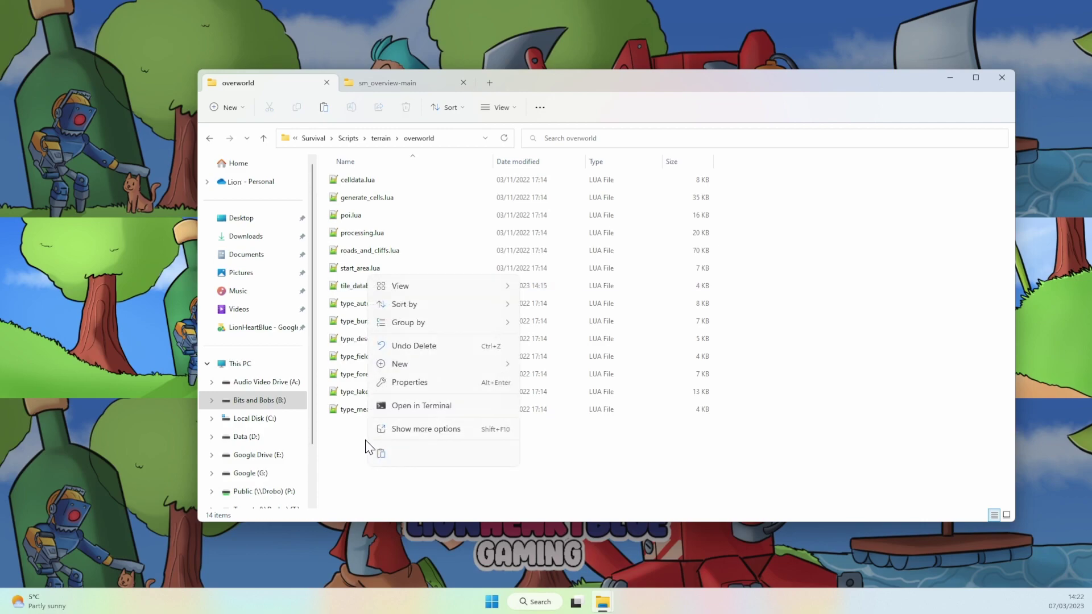
left_click(385, 459)
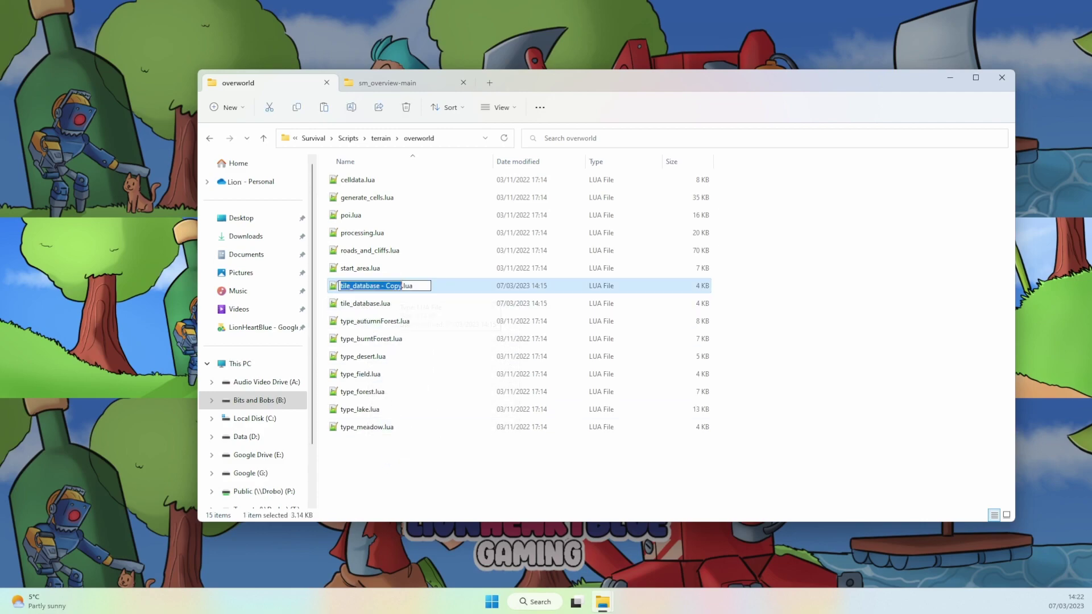
double_click(393, 285)
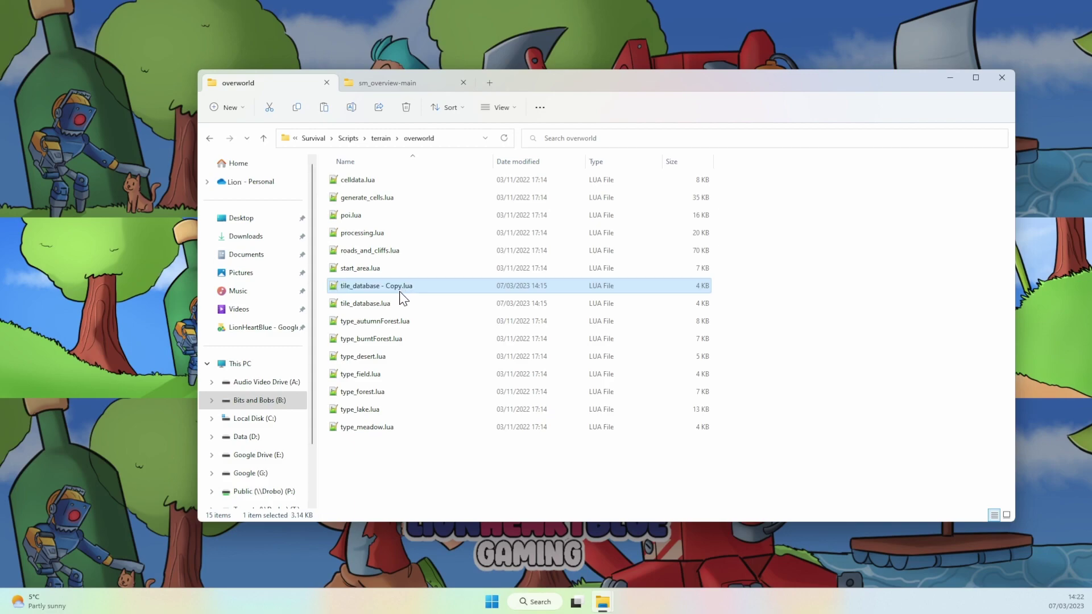
type("Backup")
key("Return")
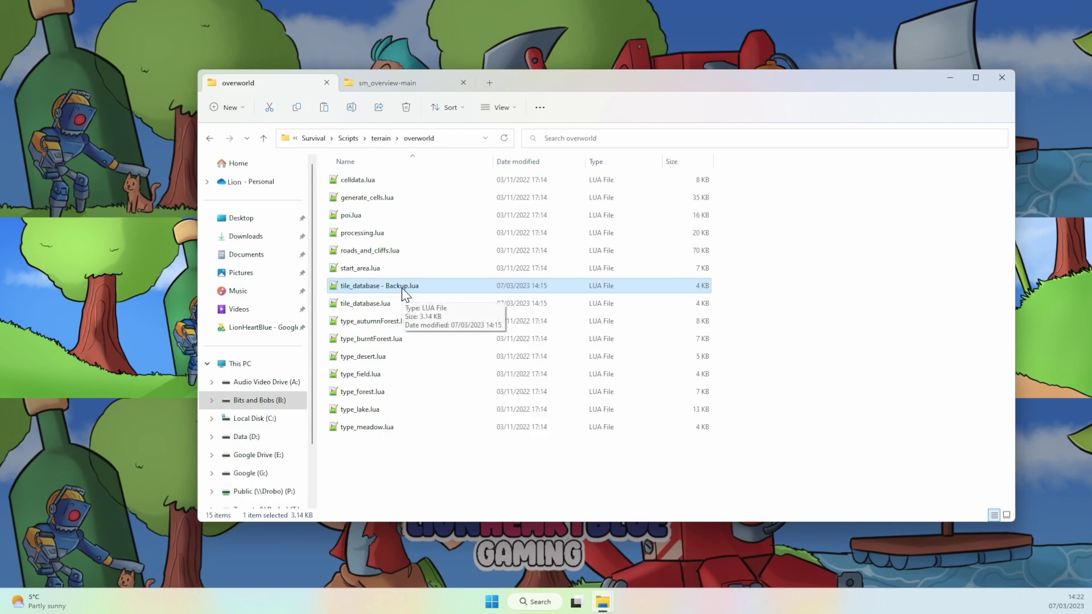
left_click(387, 140)
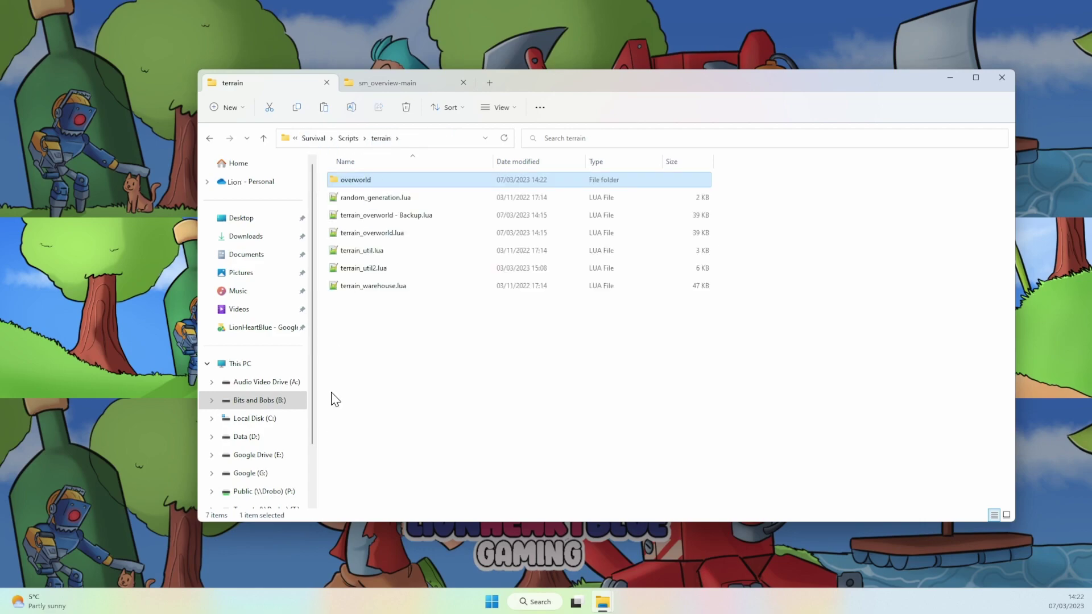
Open both the game's and the sm_overview-main terrain_overworld.lua in Notepad++
right_click(353, 230)
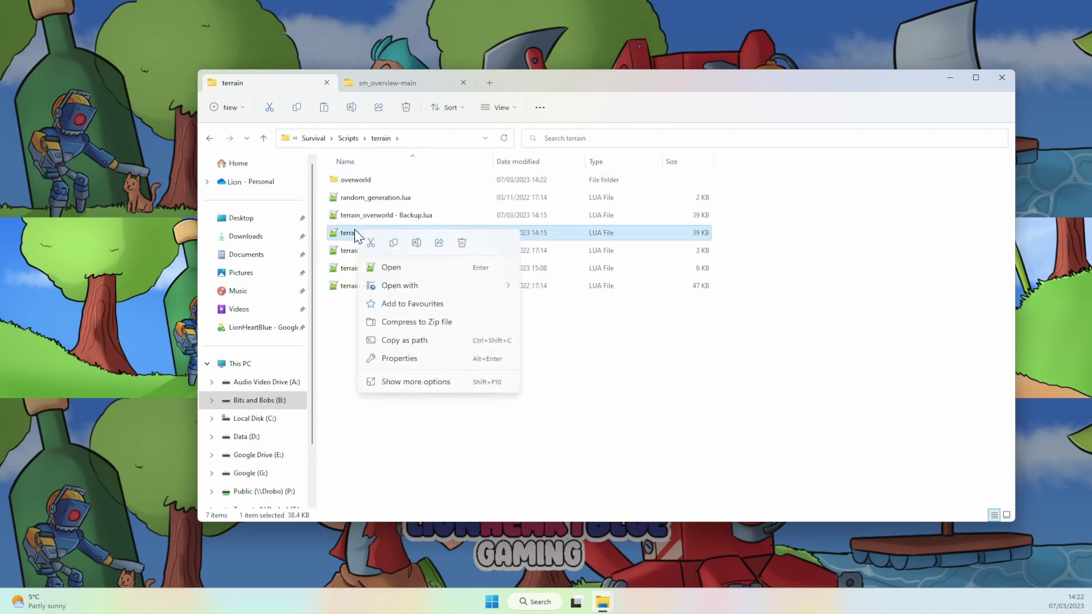
left_click(383, 271)
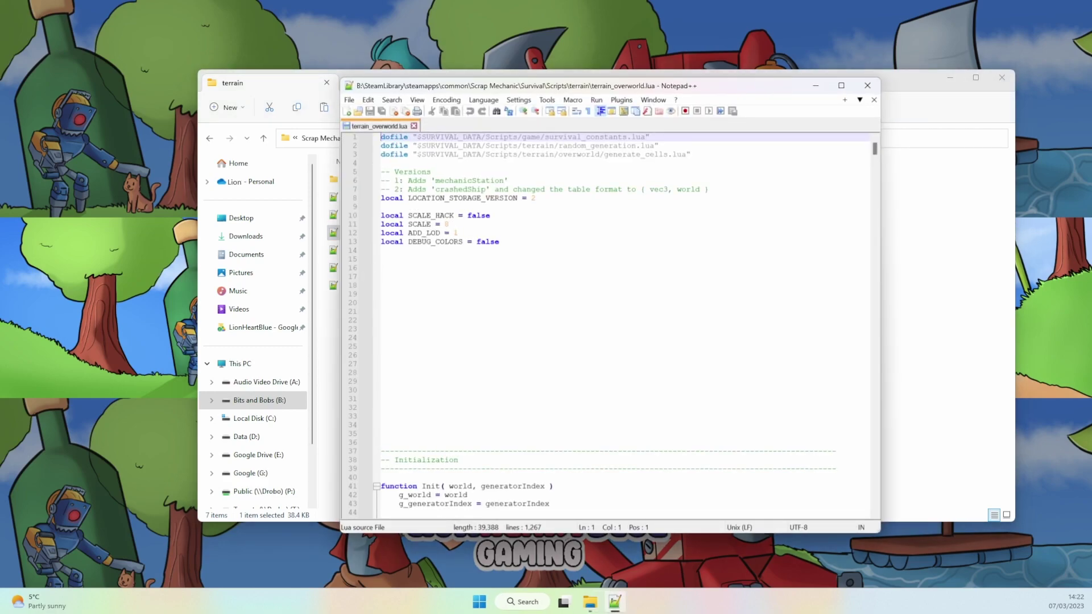
left_click(922, 249)
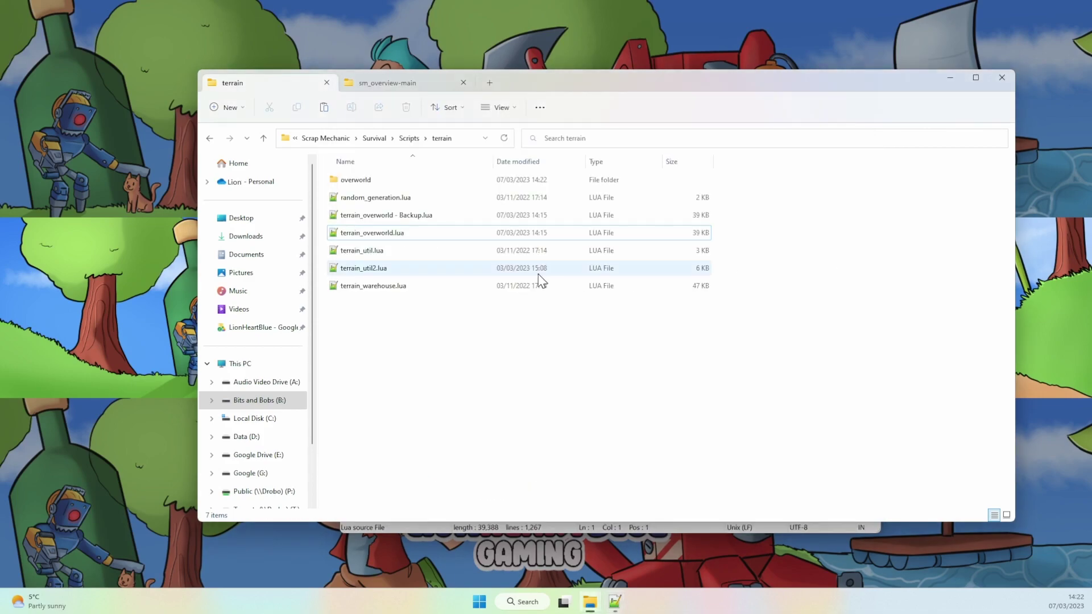
left_click(374, 83)
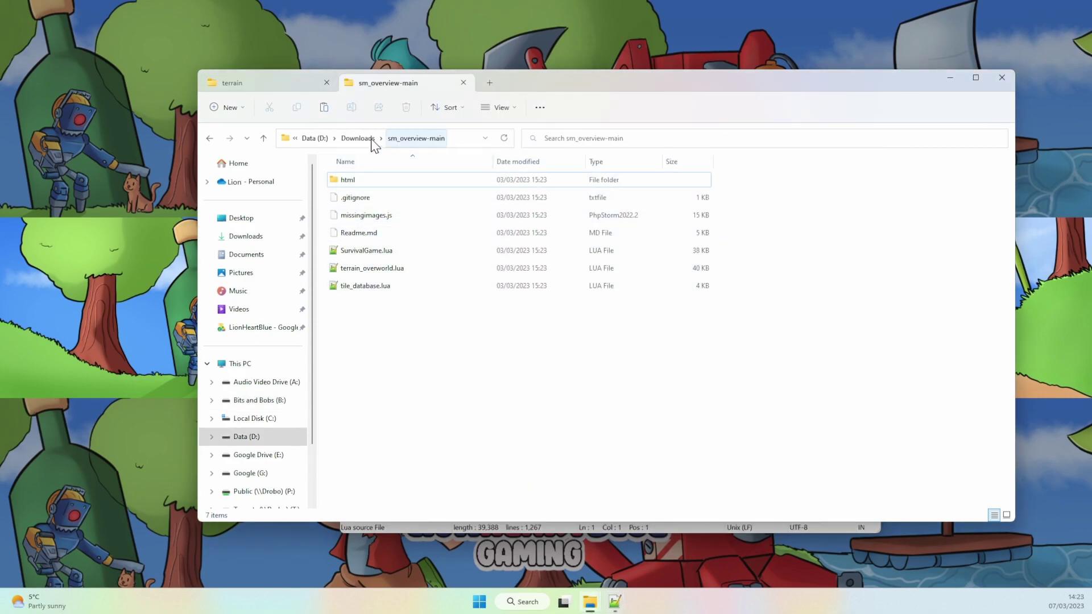
right_click(357, 266)
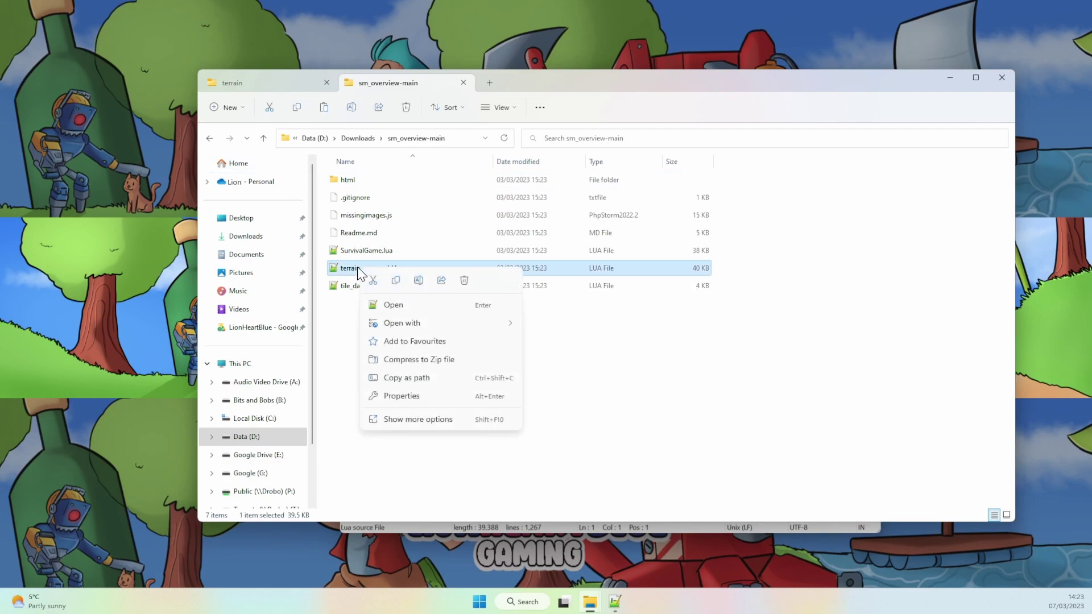
left_click(386, 306)
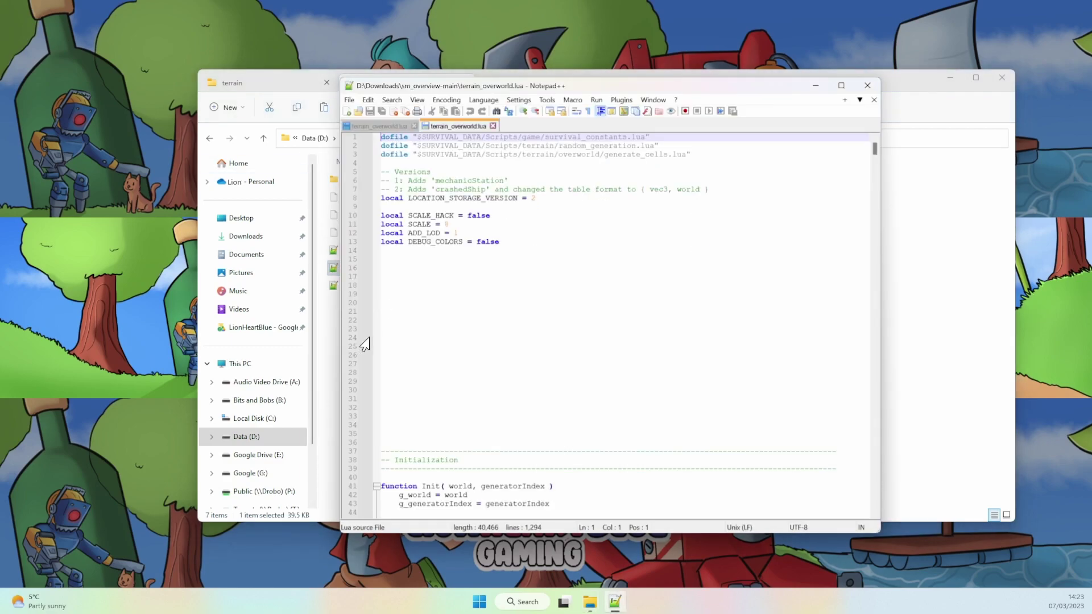
Move and enlarge the Notepad++ window and switch to the game's terrain_overworld.lua tab
left_click_drag(623, 86, 481, 64)
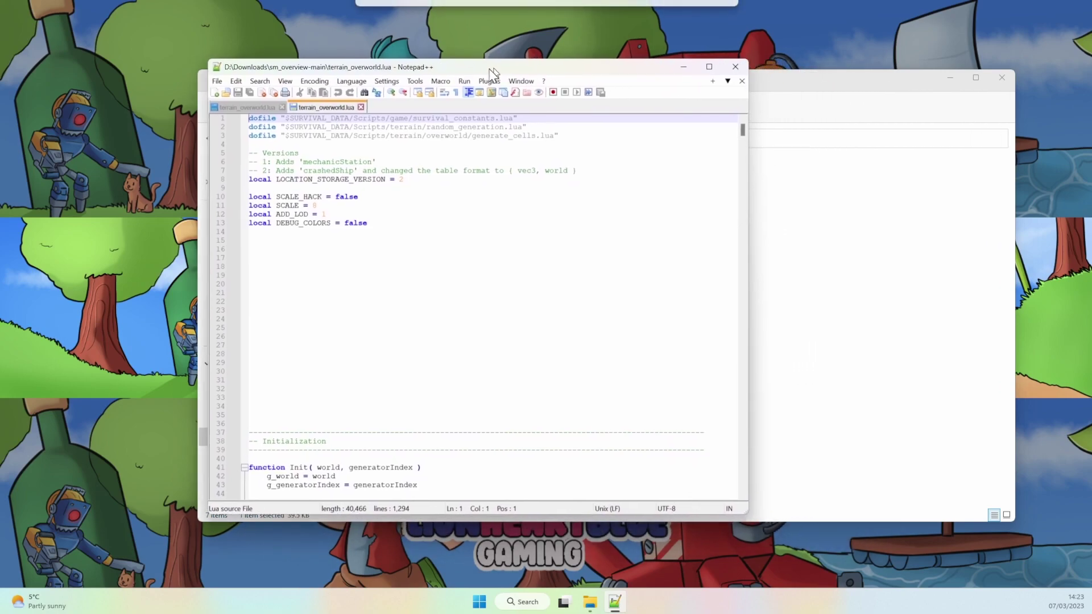
left_click_drag(729, 506, 1014, 556)
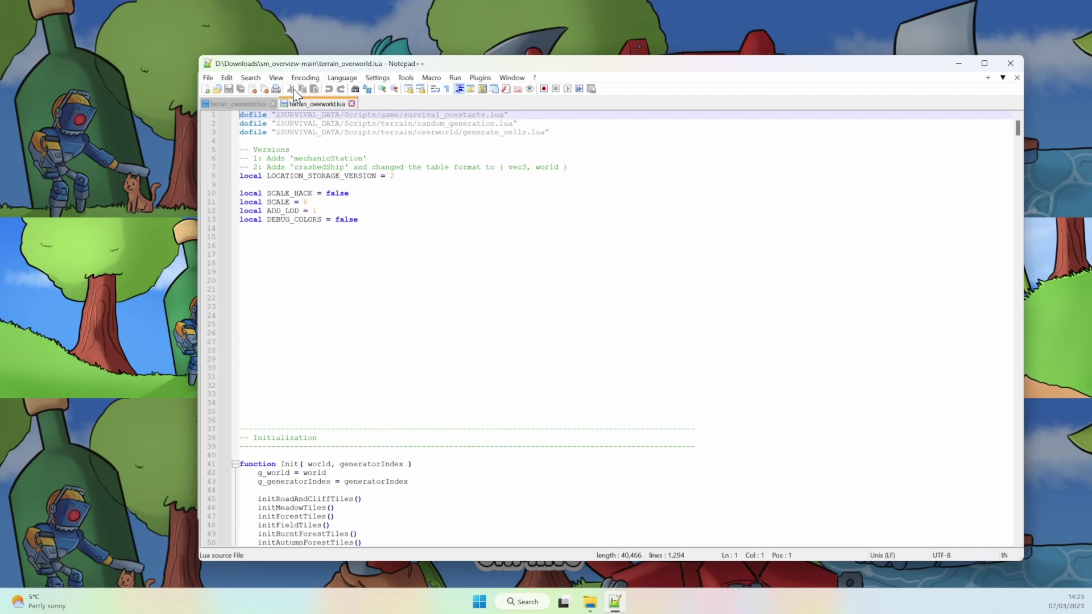
left_click(251, 104)
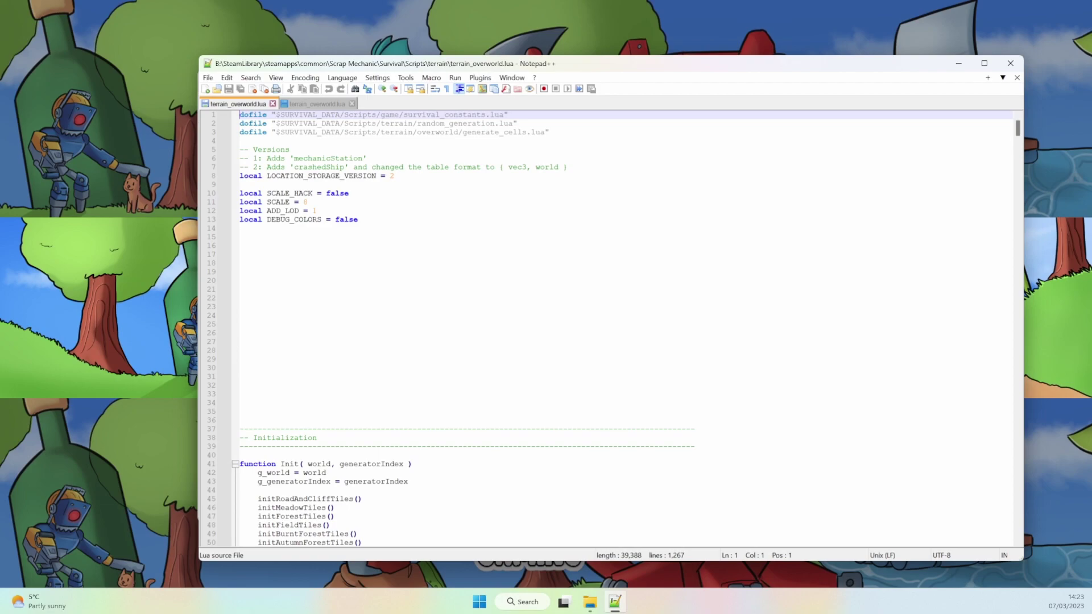
In the downloaded terrain_overworld.lua, scroll down and place the cursor on line 156
left_click(302, 103)
scroll(512, 330, "down", 4)
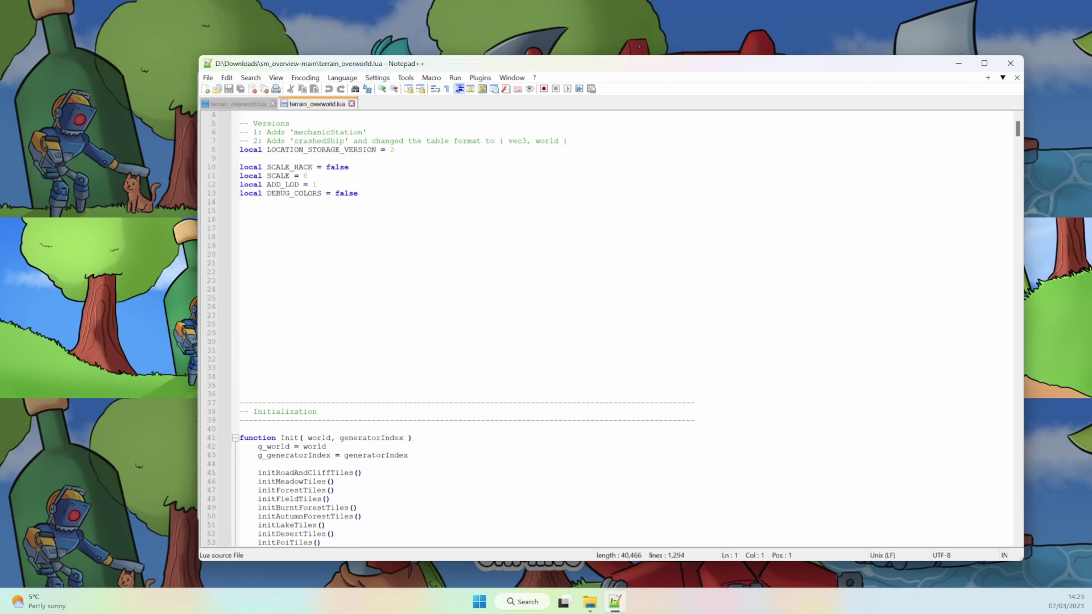
scroll(512, 330, "down", 4)
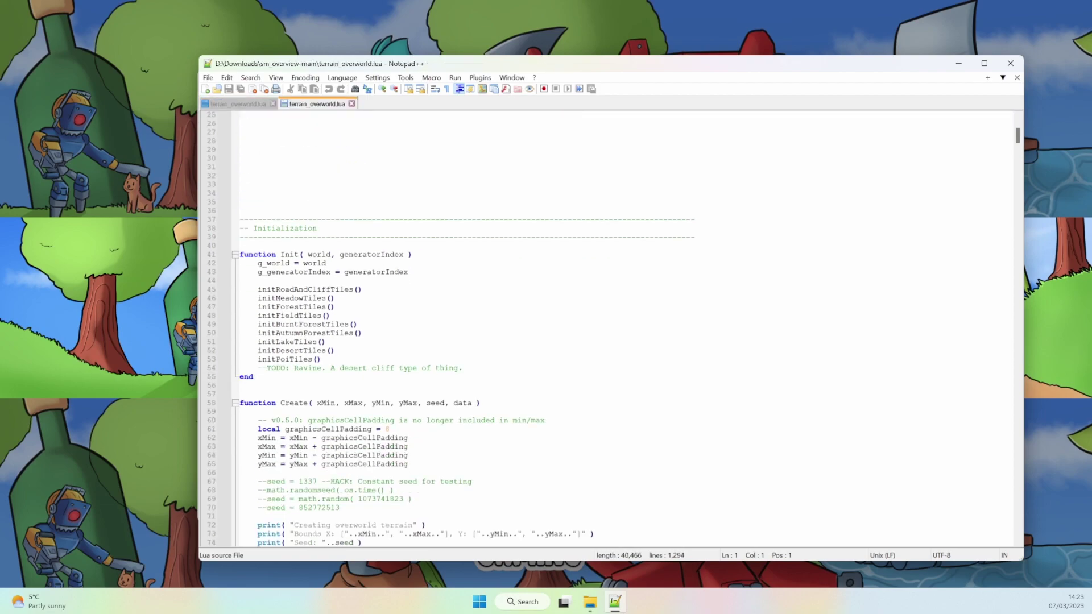
scroll(512, 330, "down", 19)
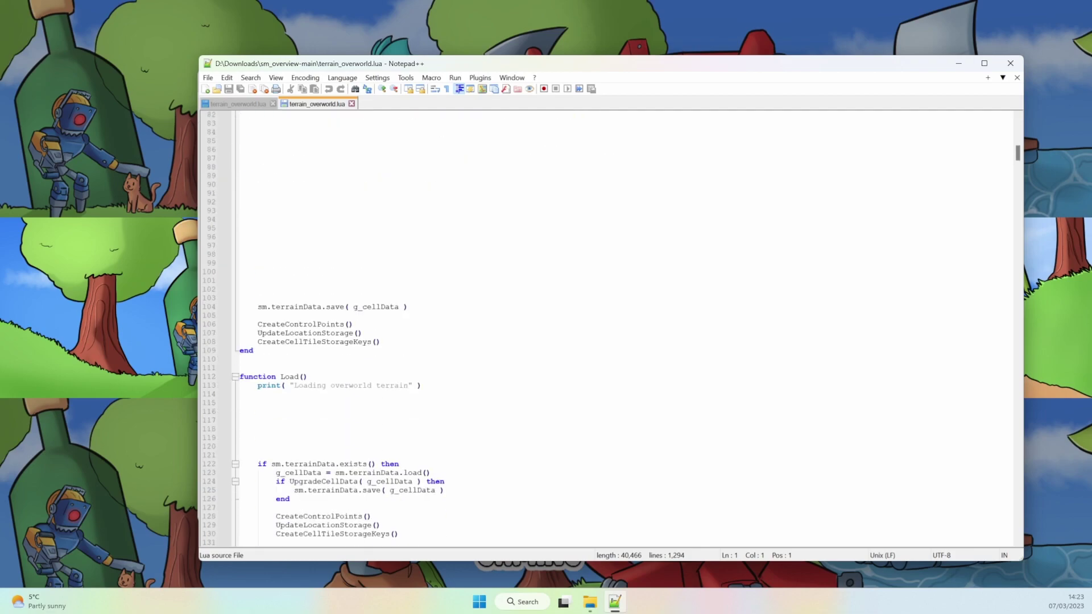
scroll(512, 330, "down", 5)
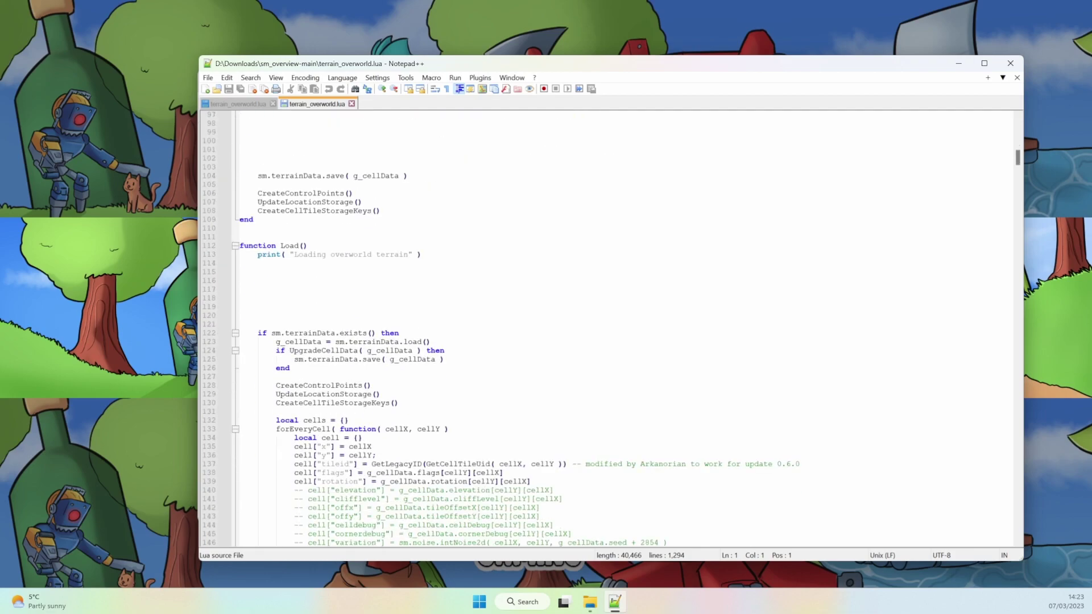
scroll(512, 330, "down", 9)
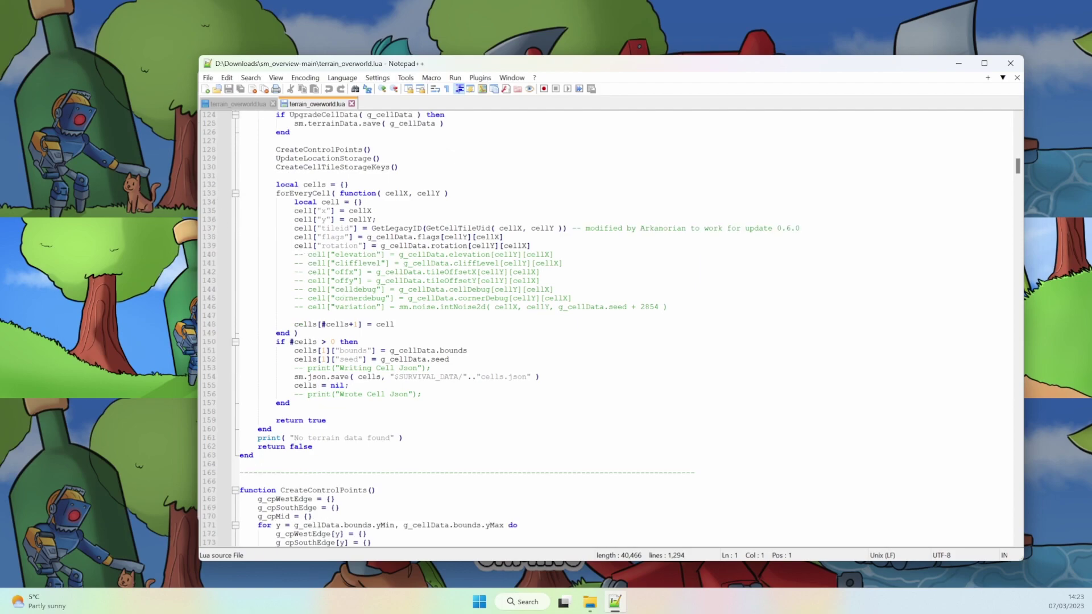
left_click(294, 395)
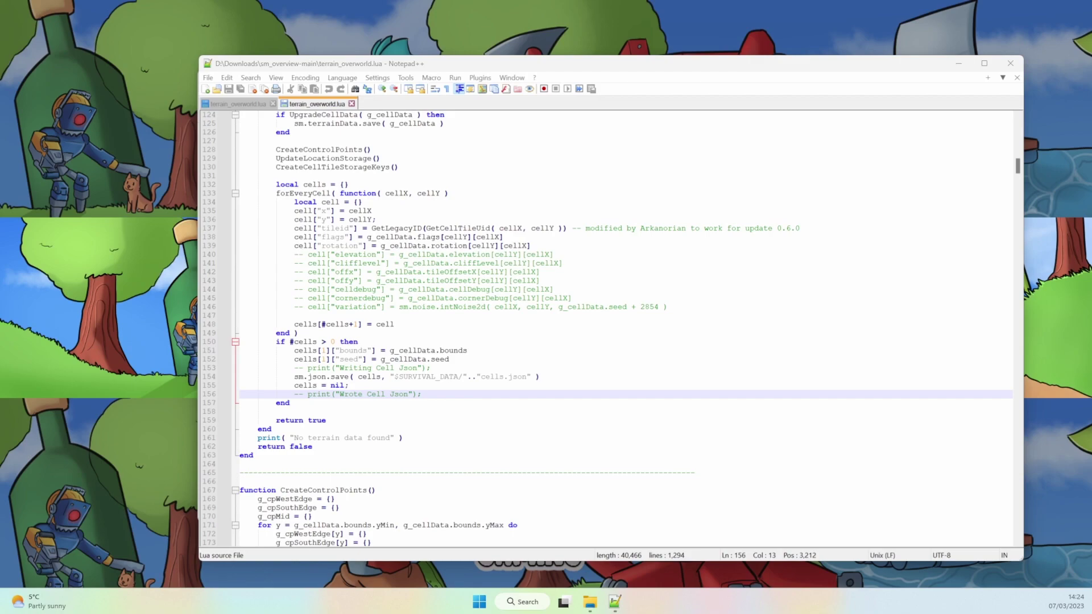
Select and copy lines 132–157, then return to the game's terrain_overworld.lua
key("Down")
key("End")
key("shift+Up")
key("shift+Up")
key("shift+Up")
key("shift+Up")
key("shift+Up")
key("shift+Up")
key("shift+Up")
key("shift+Up")
key("shift+Up")
key("shift+Up")
key("shift+Up")
key("shift+Up")
key("shift+Up")
key("shift+Up")
key("shift+Up")
key("shift+Up")
key("shift+Up")
key("shift+Up")
key("shift+Up")
key("shift+Up")
key("shift+Home")
key("shift+Home")
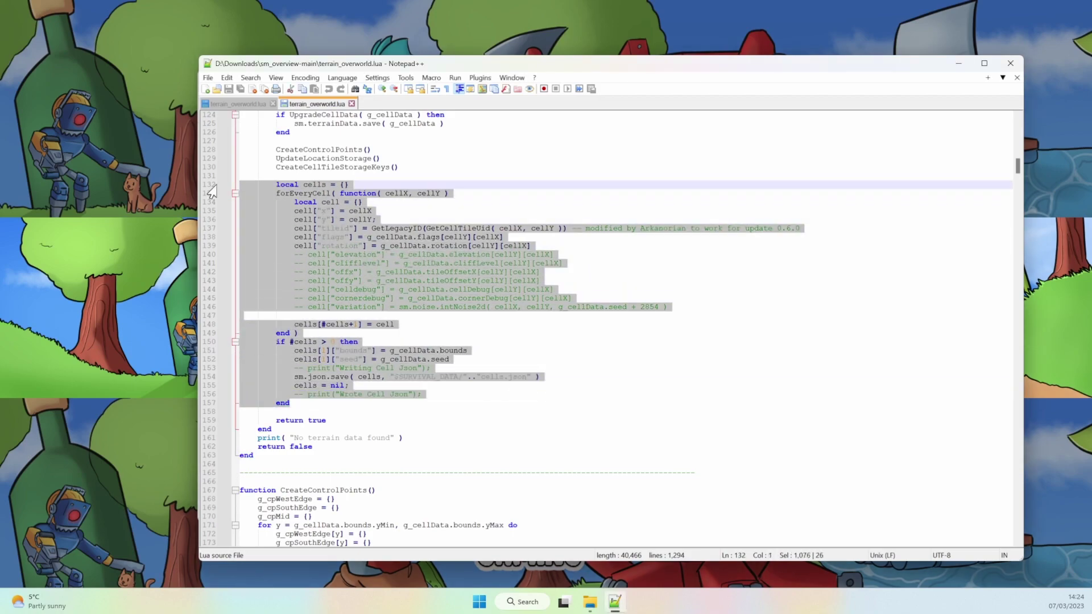
right_click(322, 268)
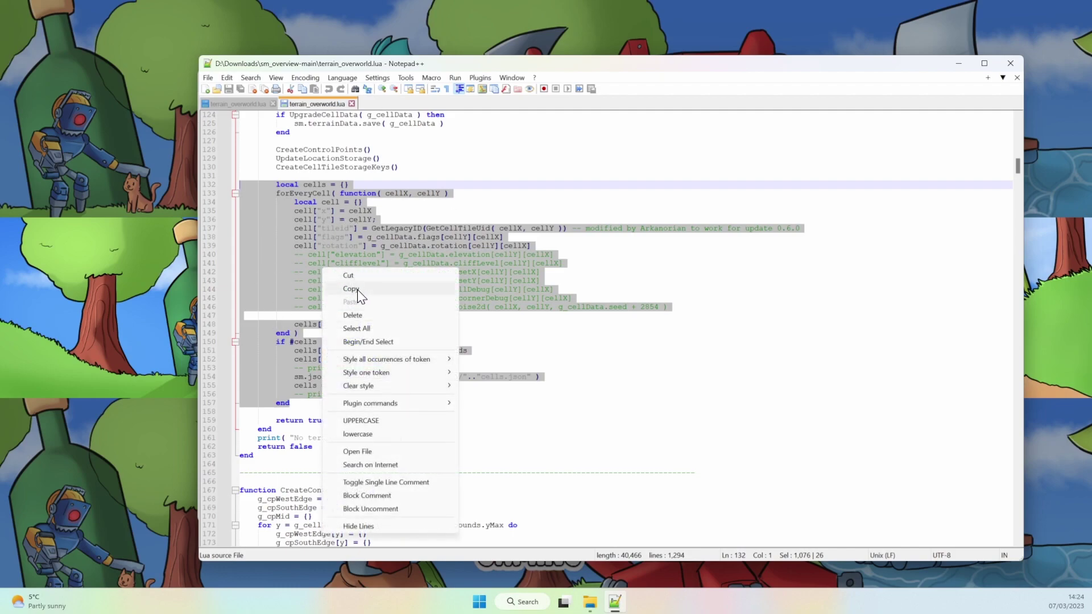
left_click(357, 289)
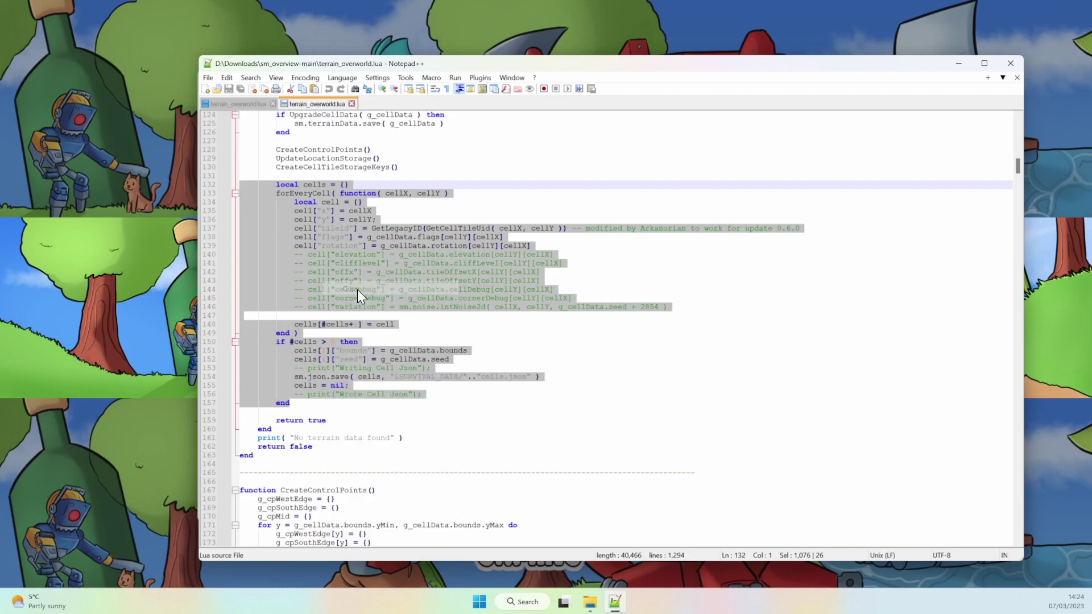
left_click(243, 103)
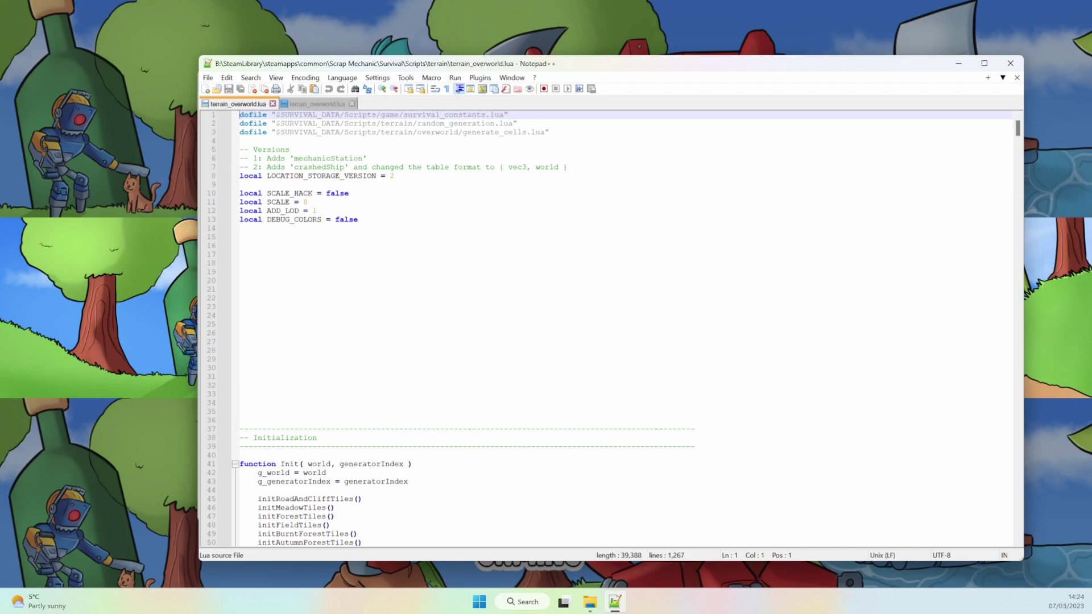
left_click_drag(152, 197, 339, 39)
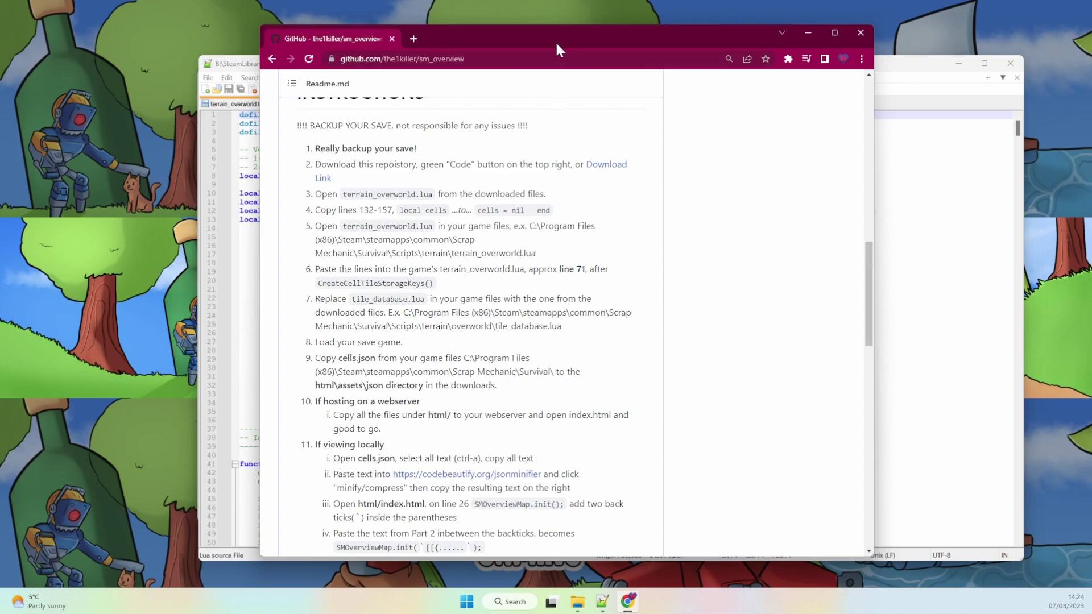
key("ctrl+w")
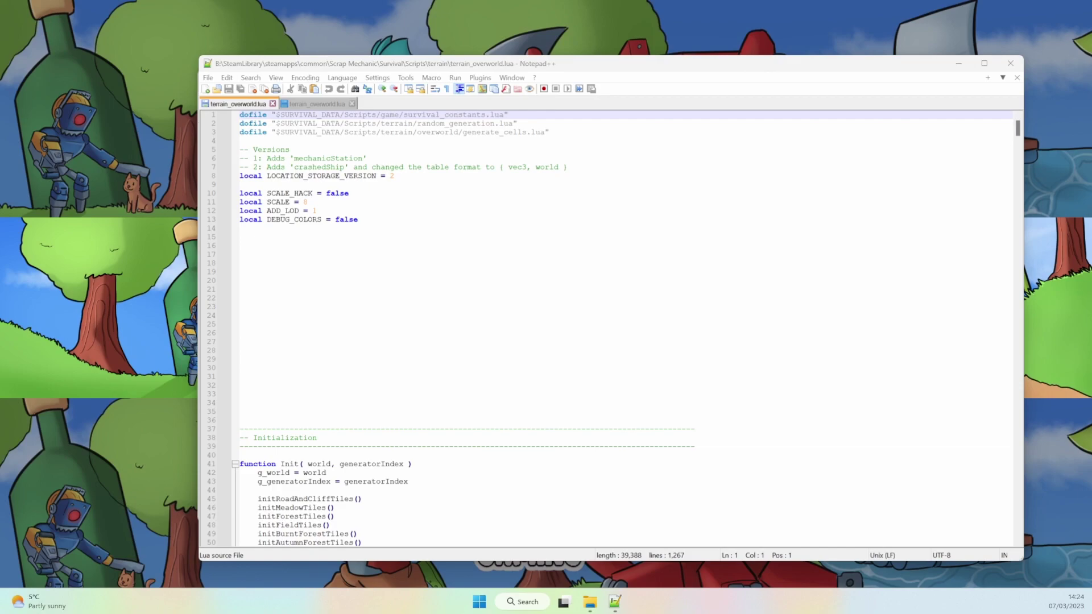
scroll(569, 330, "down", 13)
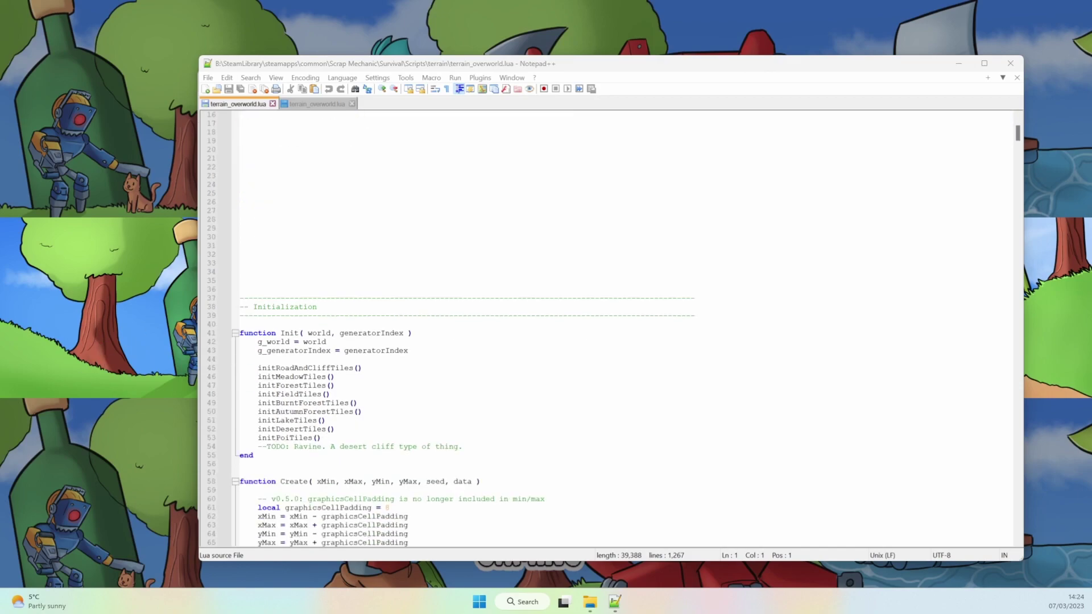
left_click(240, 386)
scroll(569, 330, "down", 10)
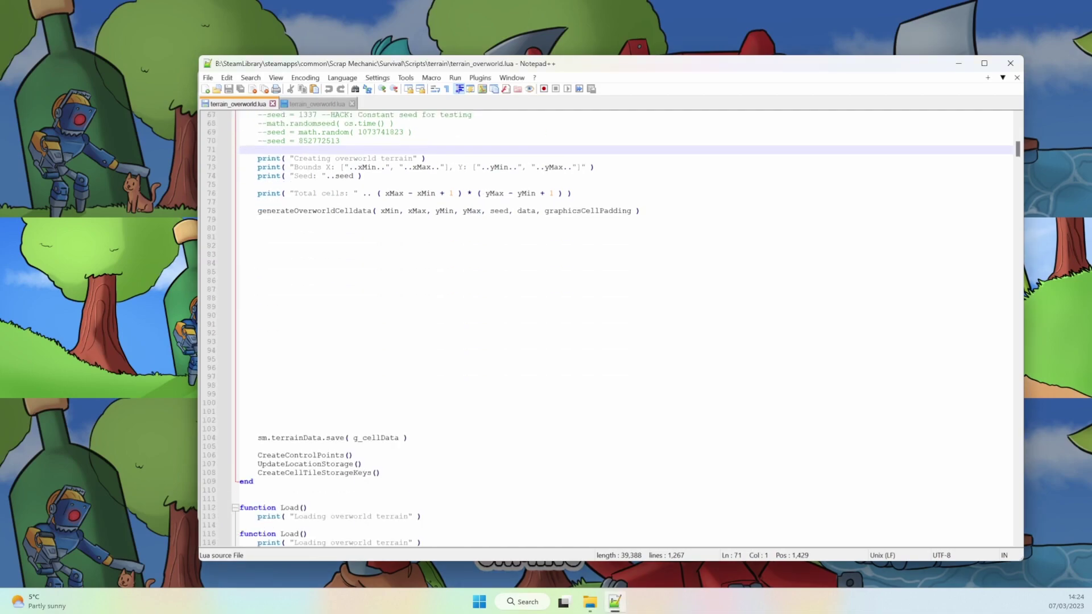
left_click_drag(380, 447, 239, 447)
left_click(381, 446)
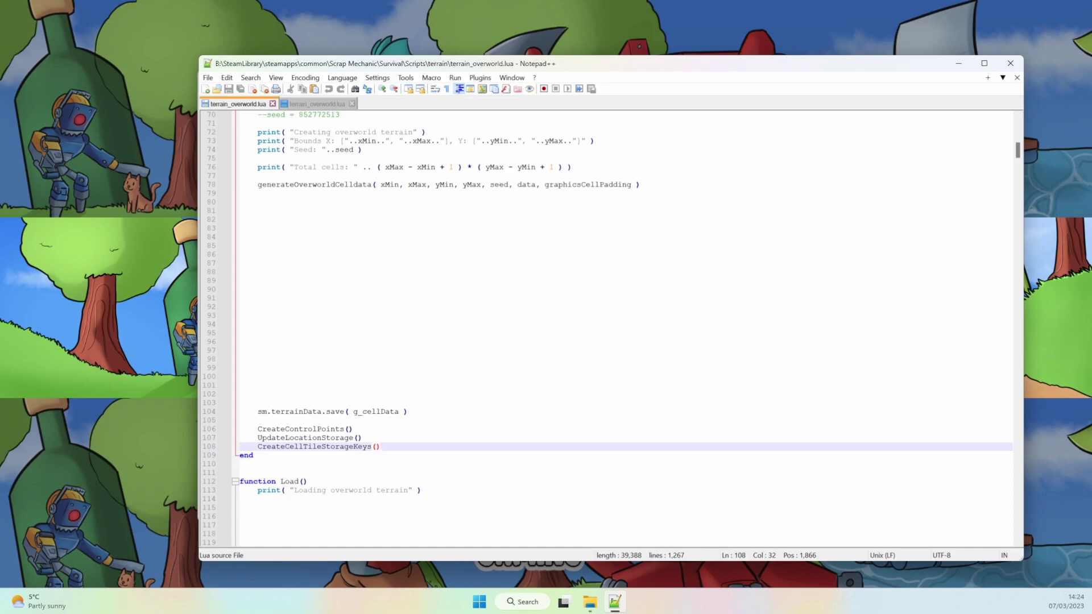
scroll(568, 330, "up", 8)
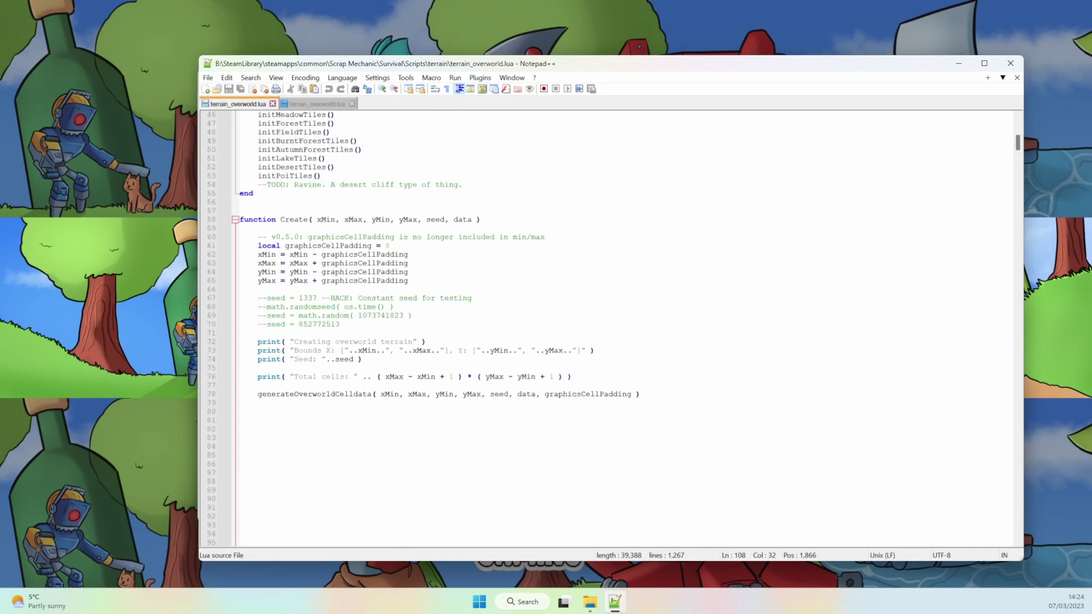
left_click_drag(280, 219, 481, 219)
scroll(481, 219, "down", 5)
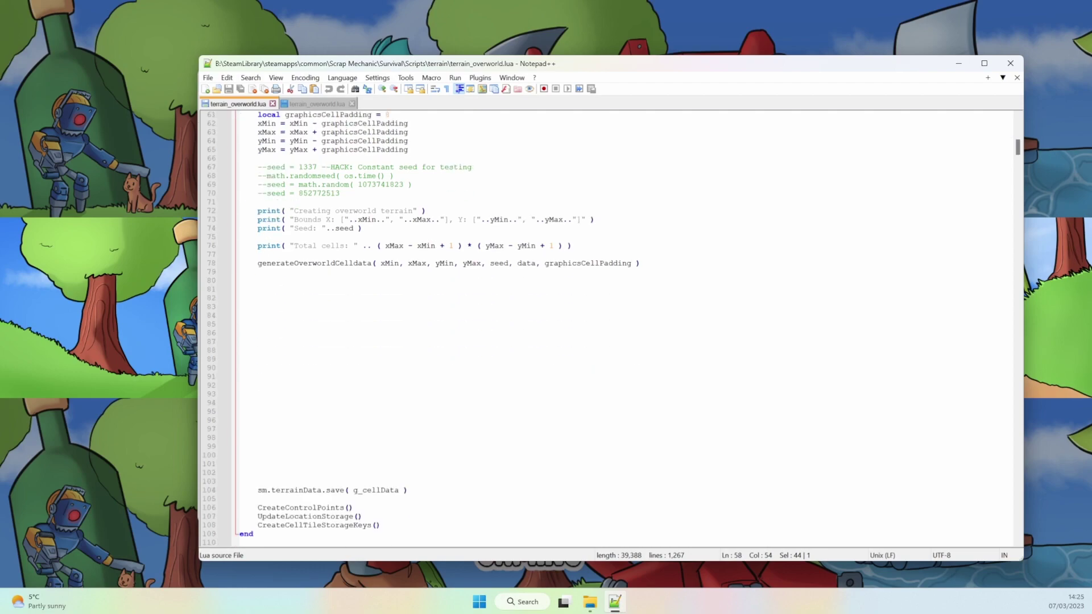
scroll(481, 219, "down", 7)
double_click(289, 376)
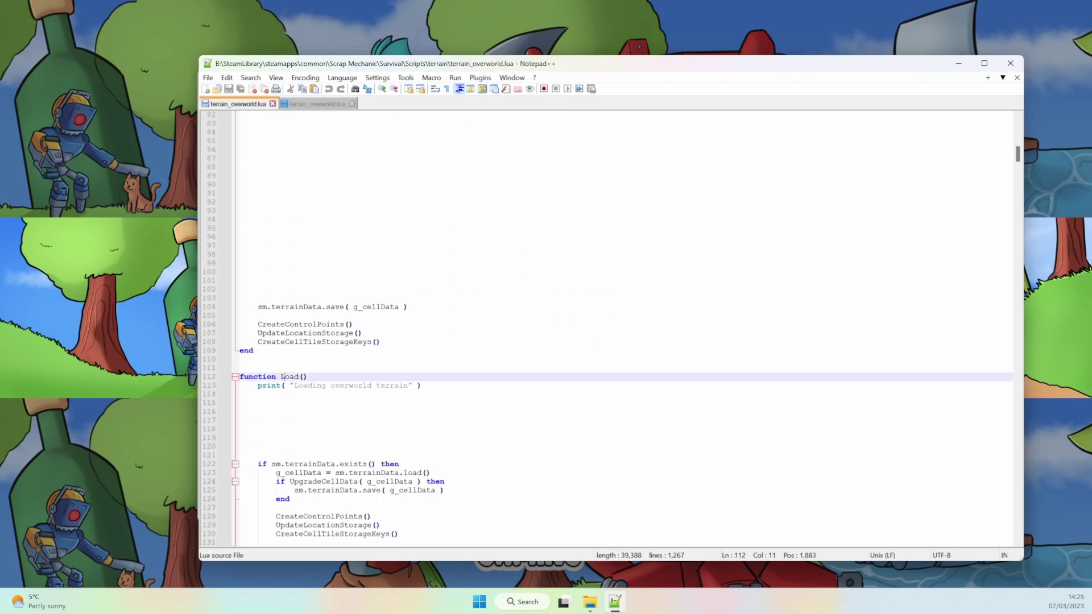
scroll(233, 238, "up", 12)
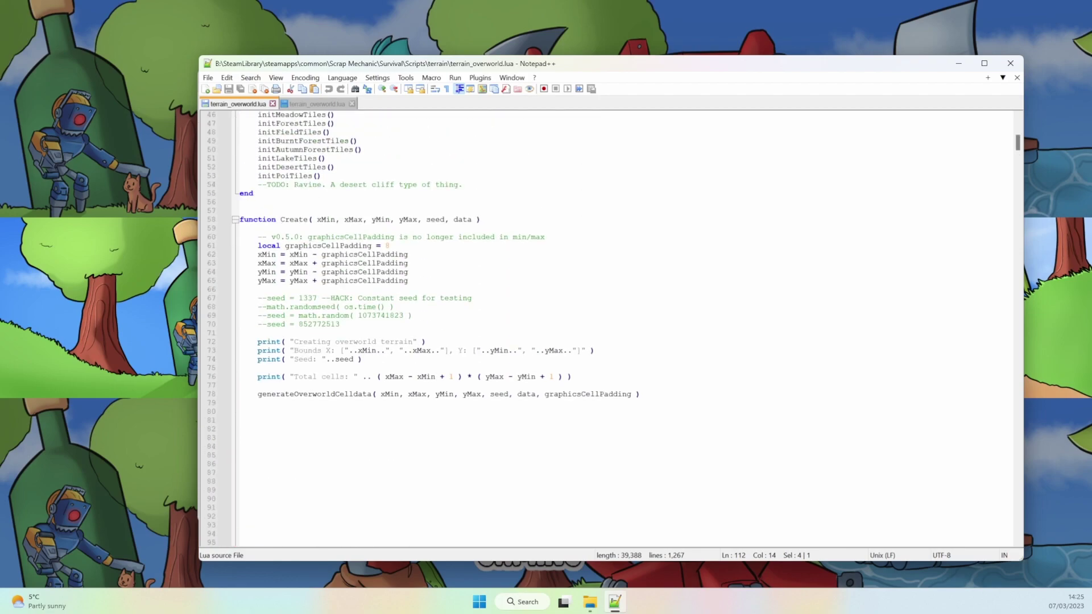
left_click_drag(240, 237, 352, 448)
key("Up")
key("Up")
key("Up")
key("Up")
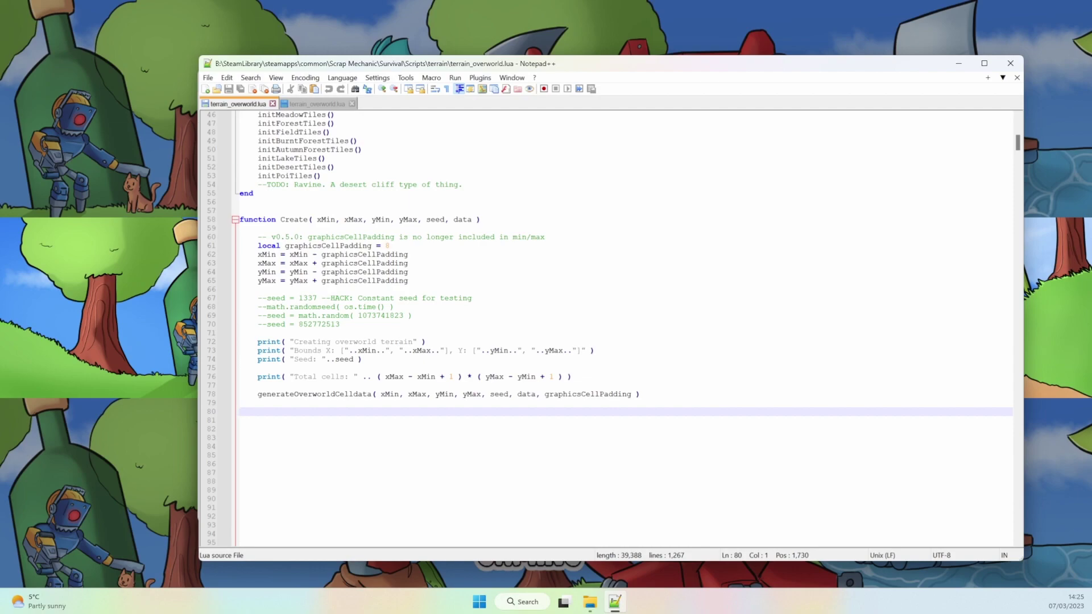
scroll(234, 182, "down", 6)
scroll(233, 182, "up", 4)
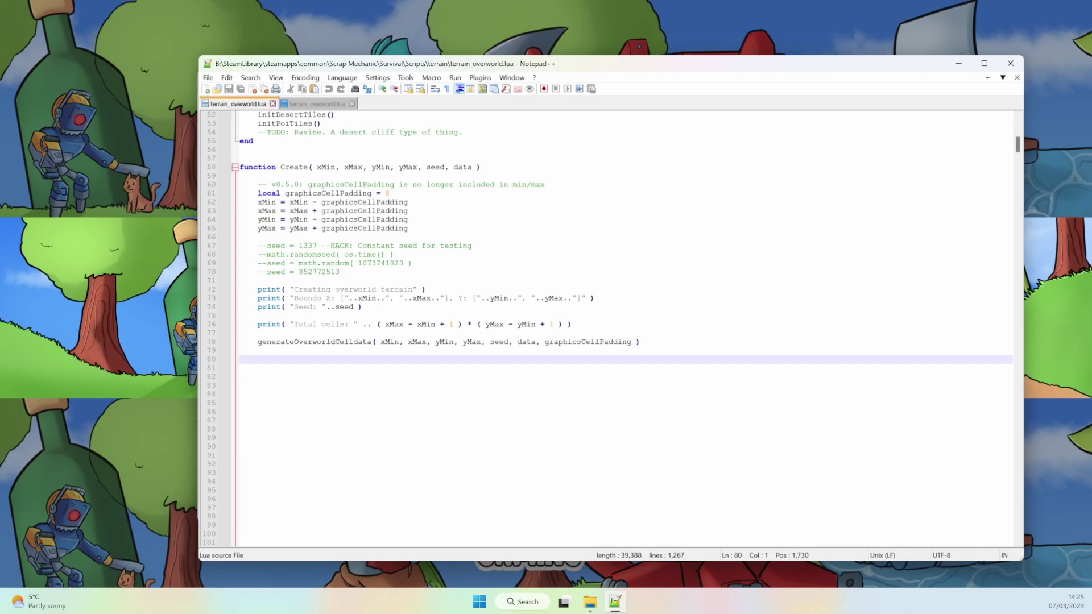
scroll(232, 175, "down", 4)
scroll(620, 330, "down", 10)
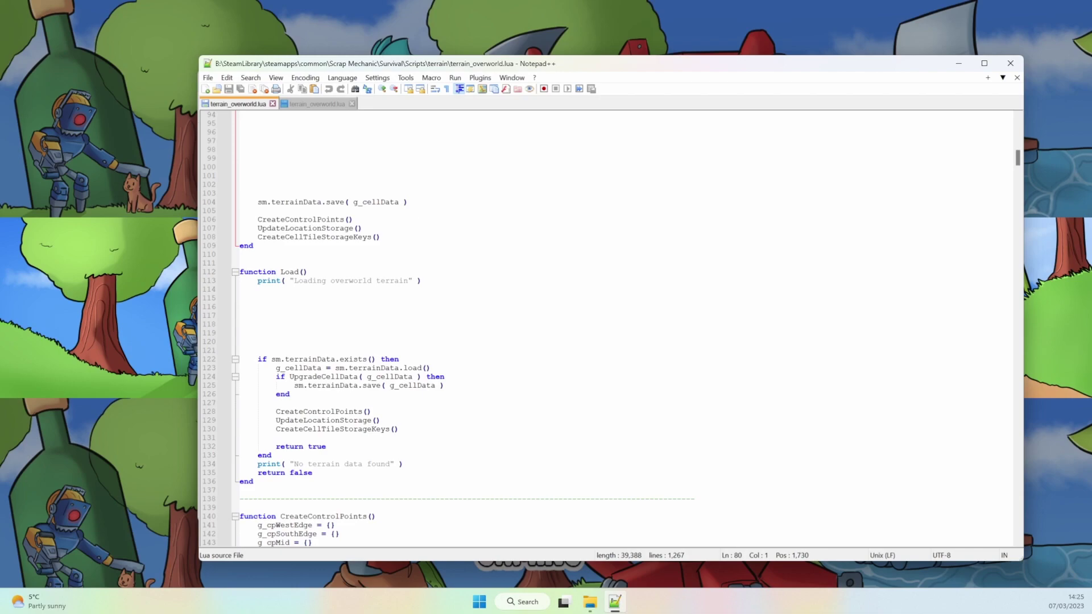
scroll(462, 360, "down", 2)
left_click(239, 385)
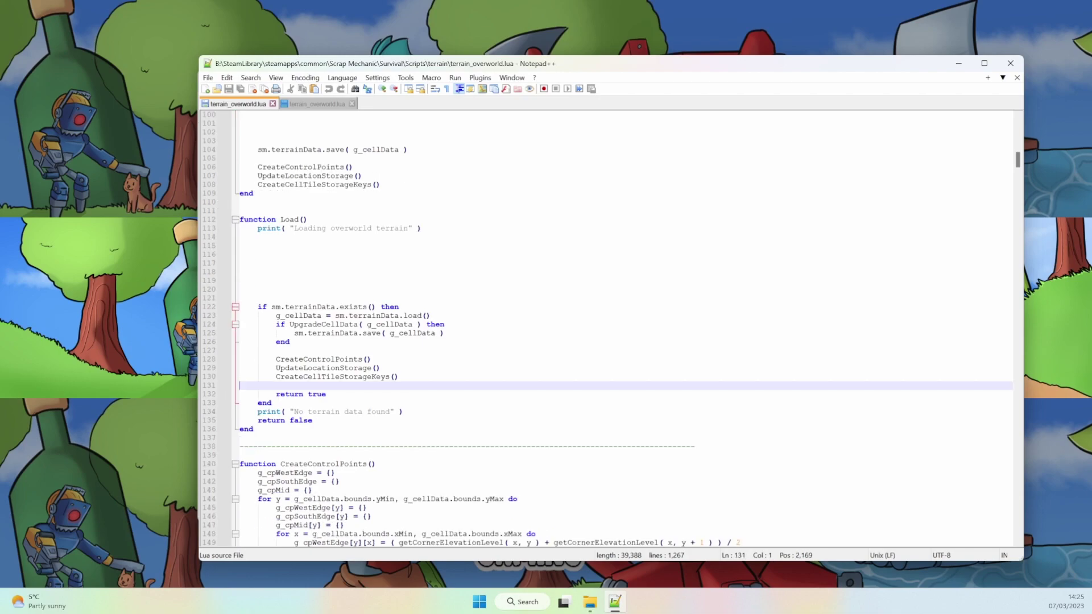
left_click(313, 104)
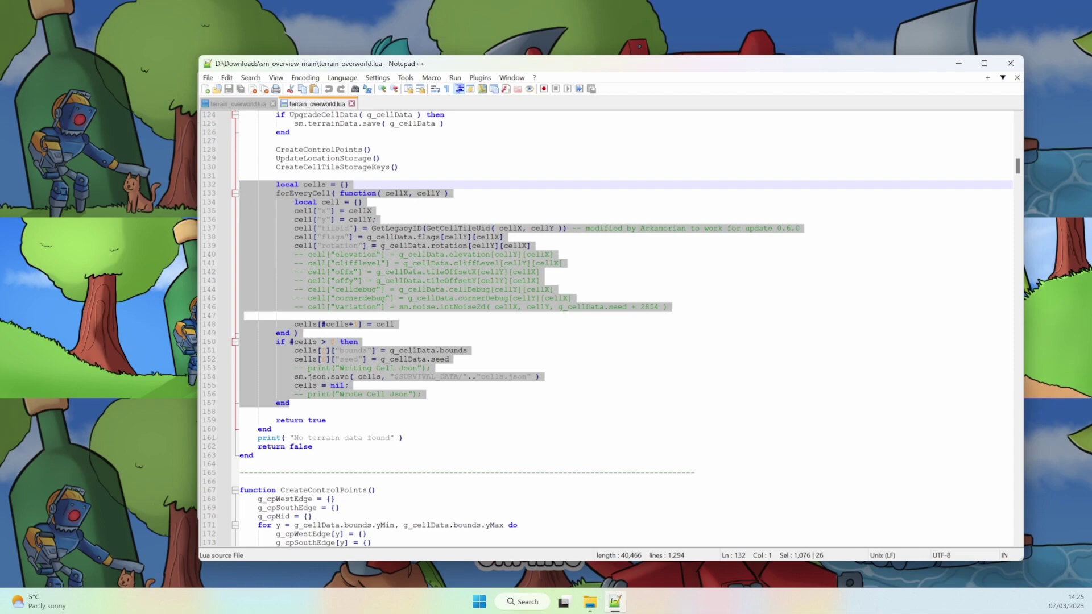
scroll(622, 329, "up", 6)
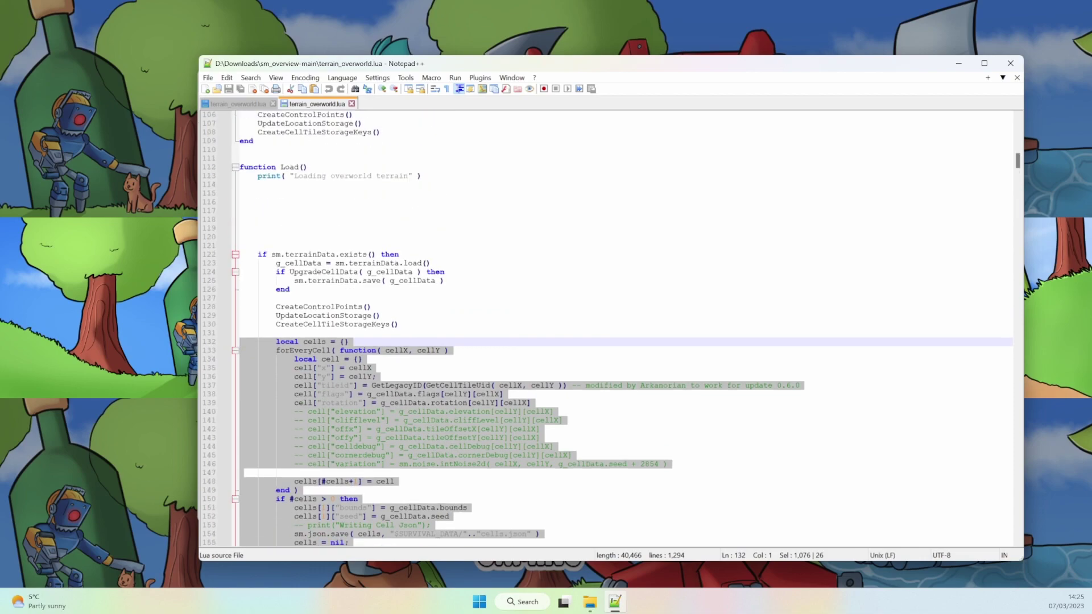
scroll(622, 330, "up", 17)
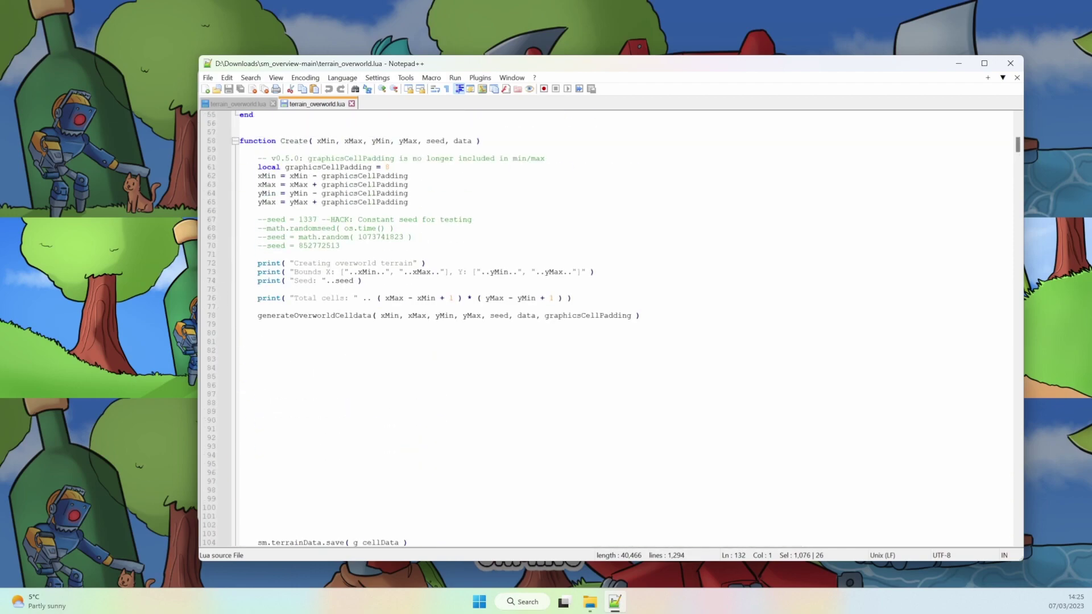
left_click(251, 105)
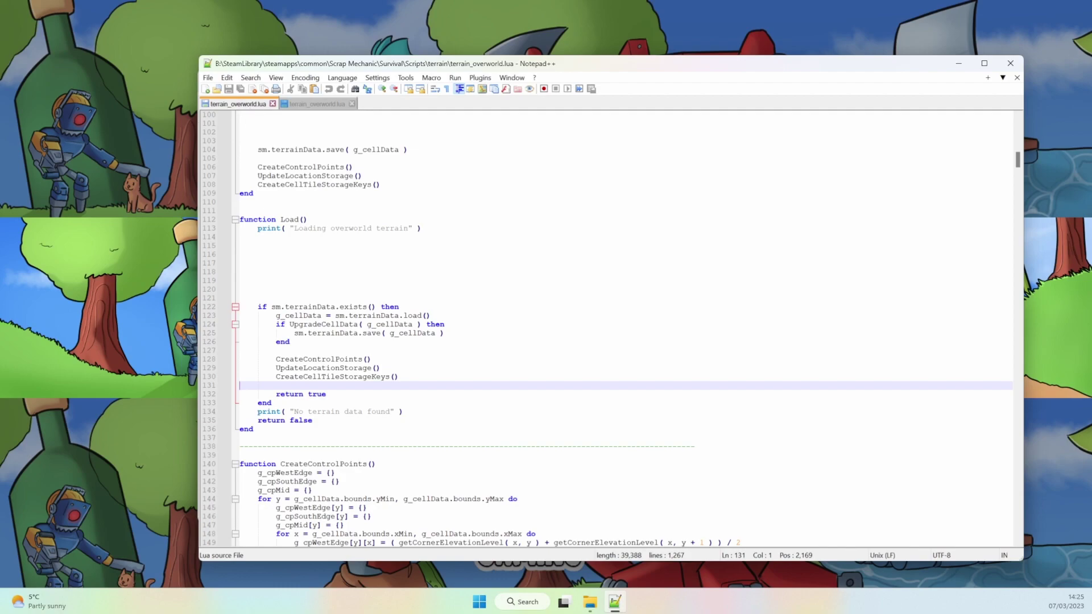
scroll(621, 330, "down", 2)
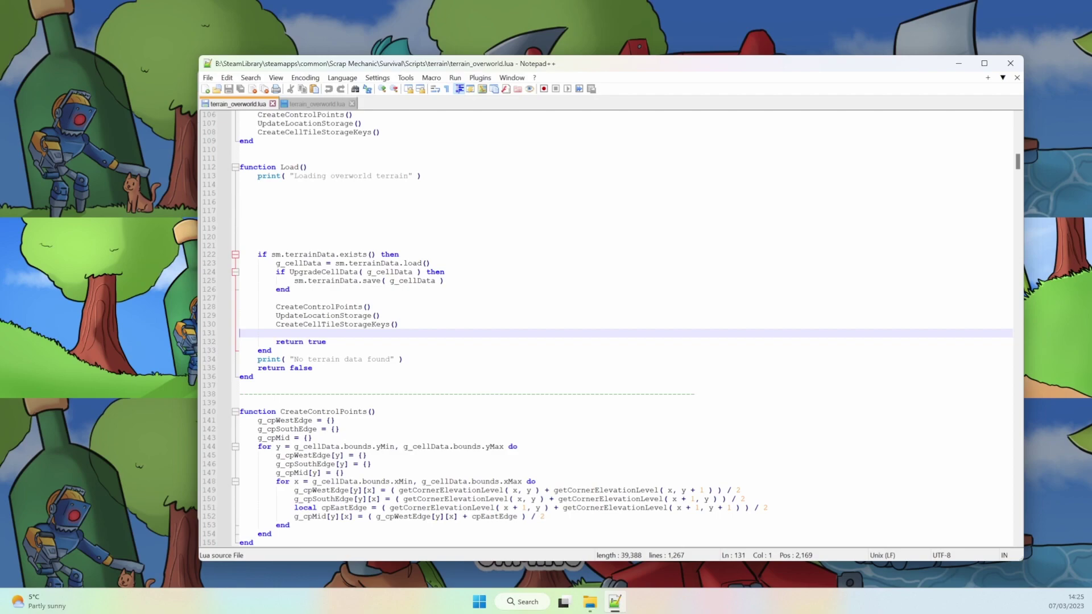
Paste the cell-export block at line 131 after CreateCellTileStorageKeys() and save the script
key("shift+F10")
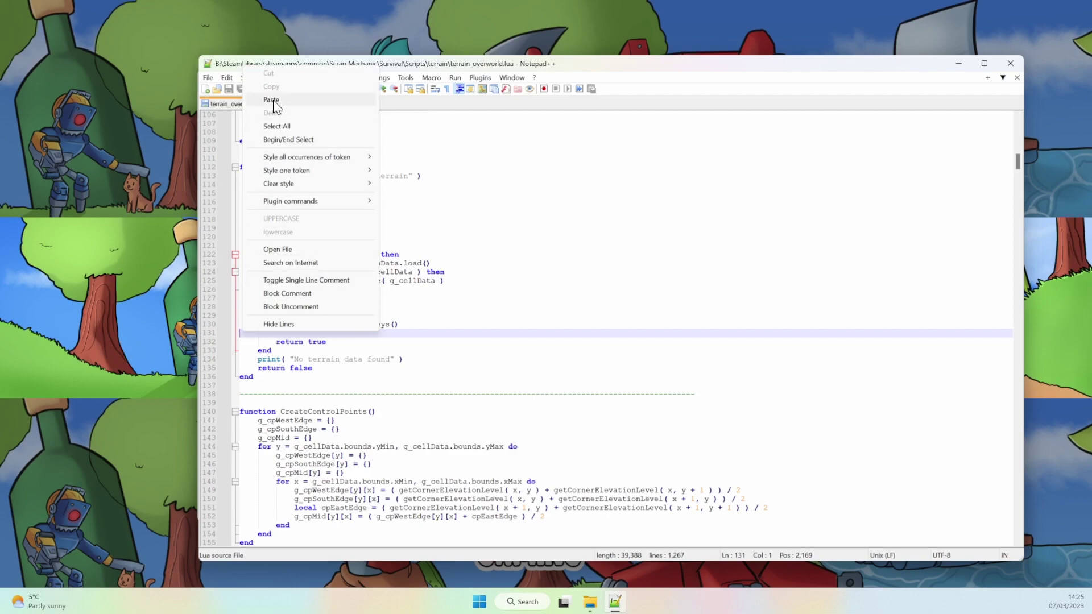
left_click(272, 100)
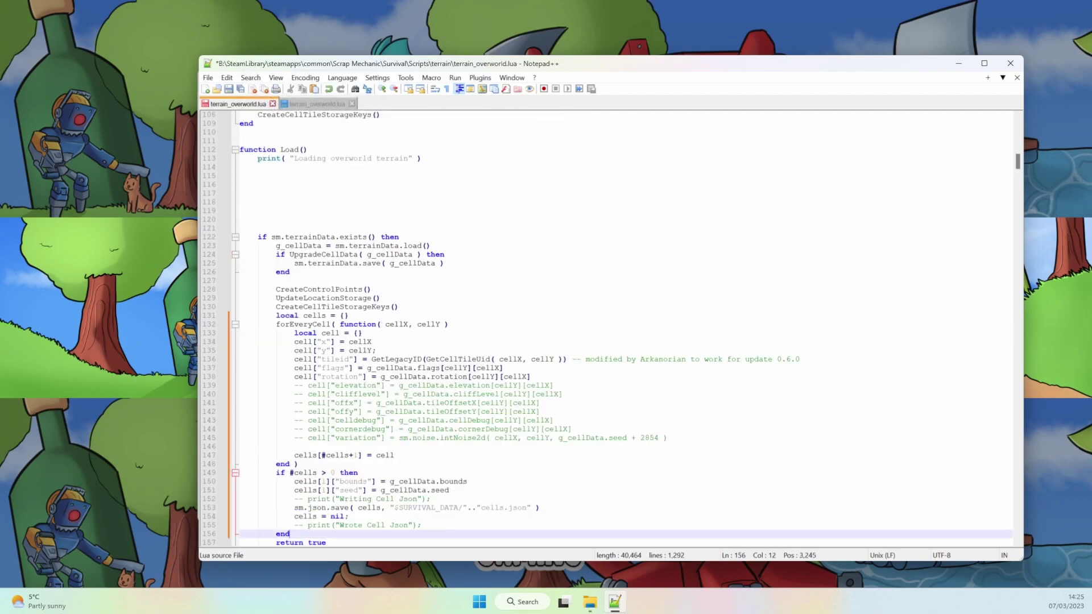
scroll(620, 328, "down", 3)
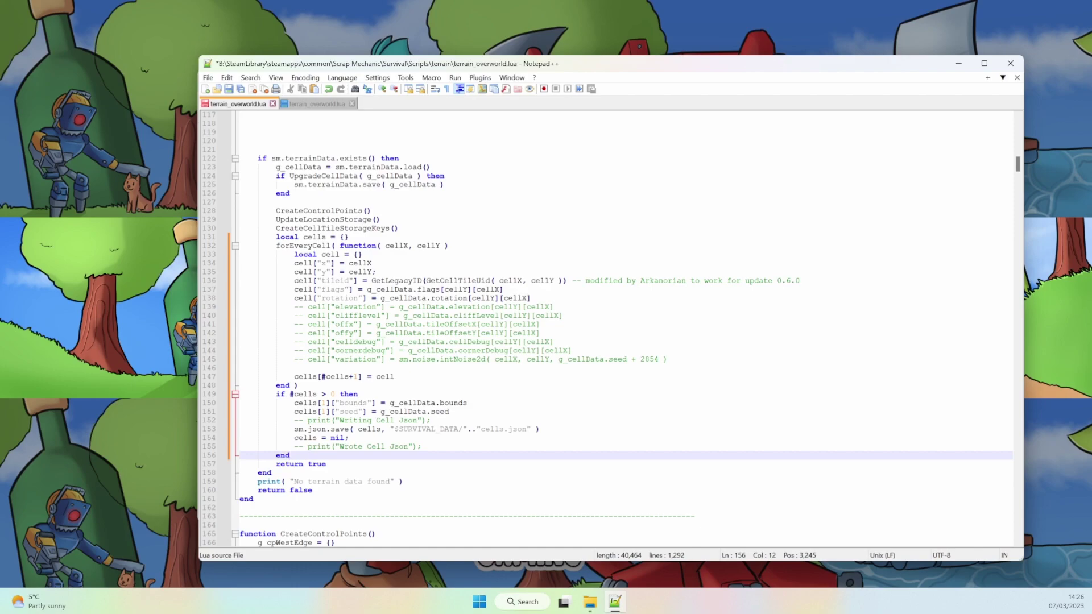
left_click(230, 88)
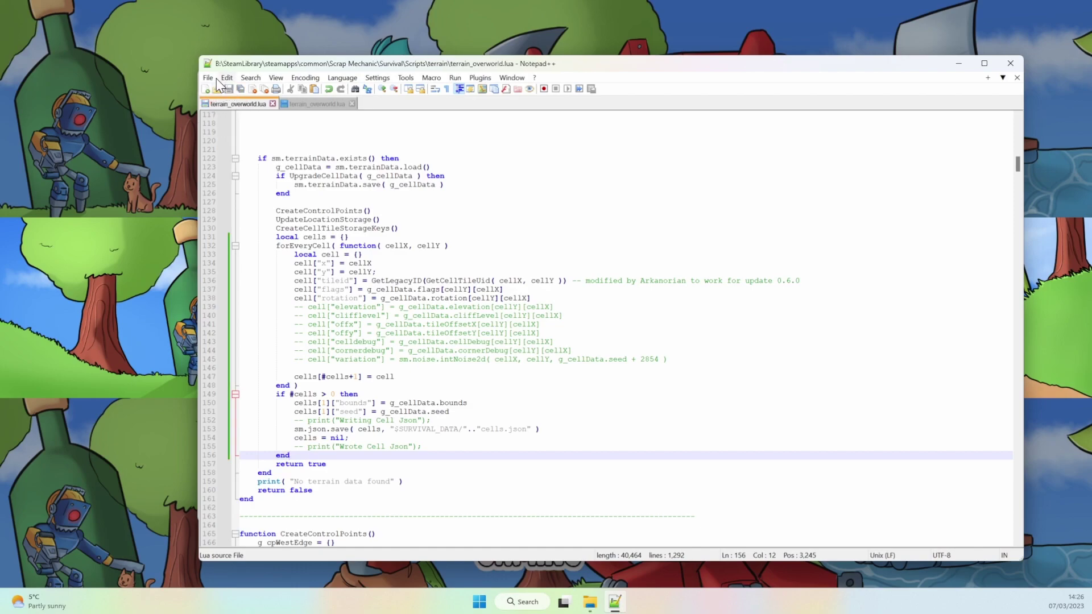
left_click(208, 78)
left_click(455, 167)
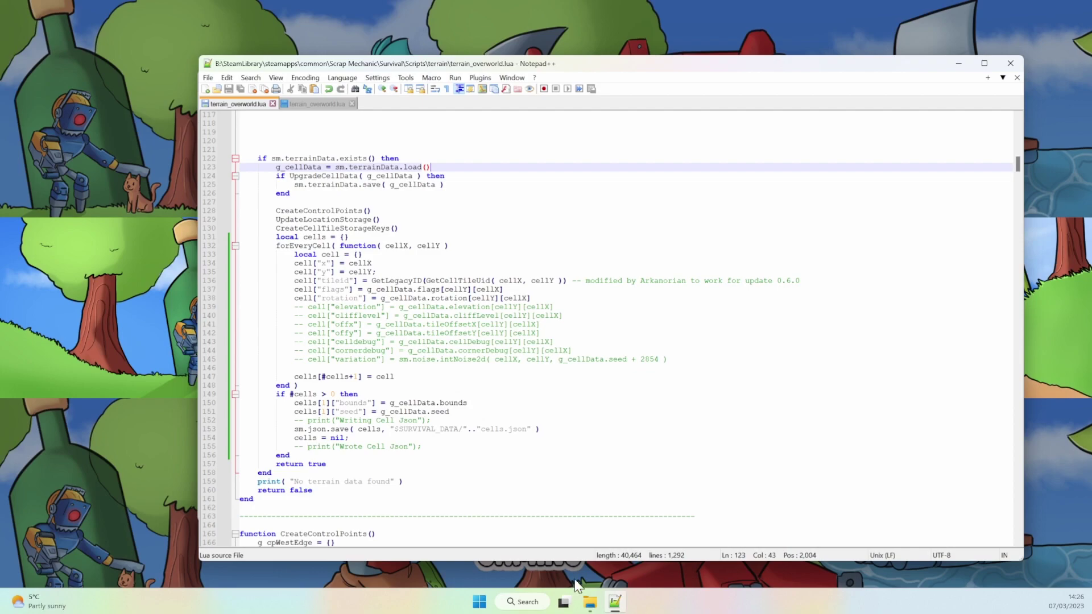
Copy tile_database.lua from the sm_overview-main download folder
mouse_move(590, 600)
left_click(958, 63)
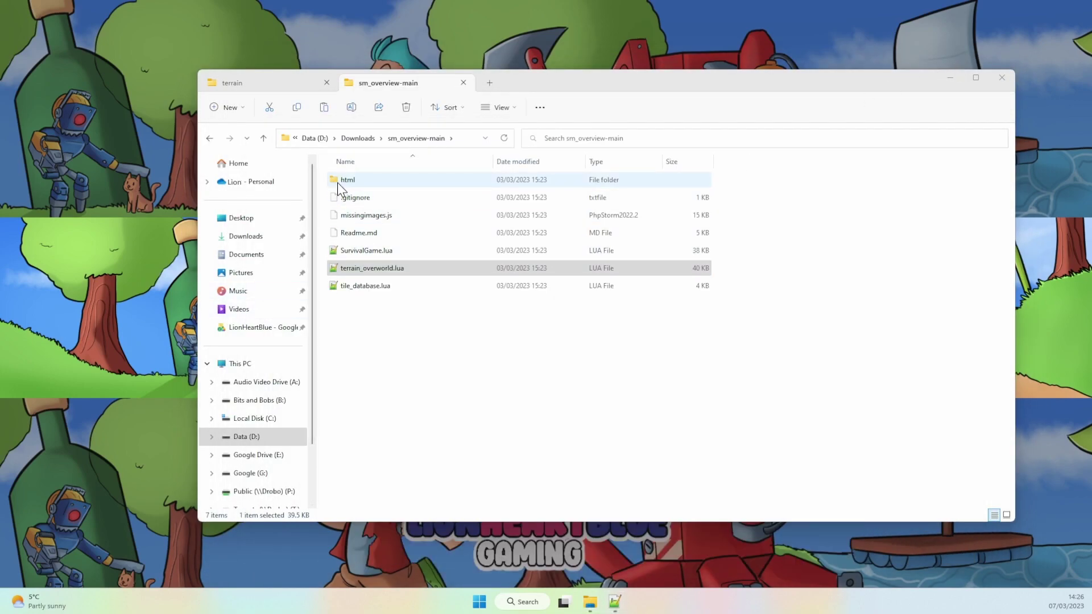
left_click(362, 288)
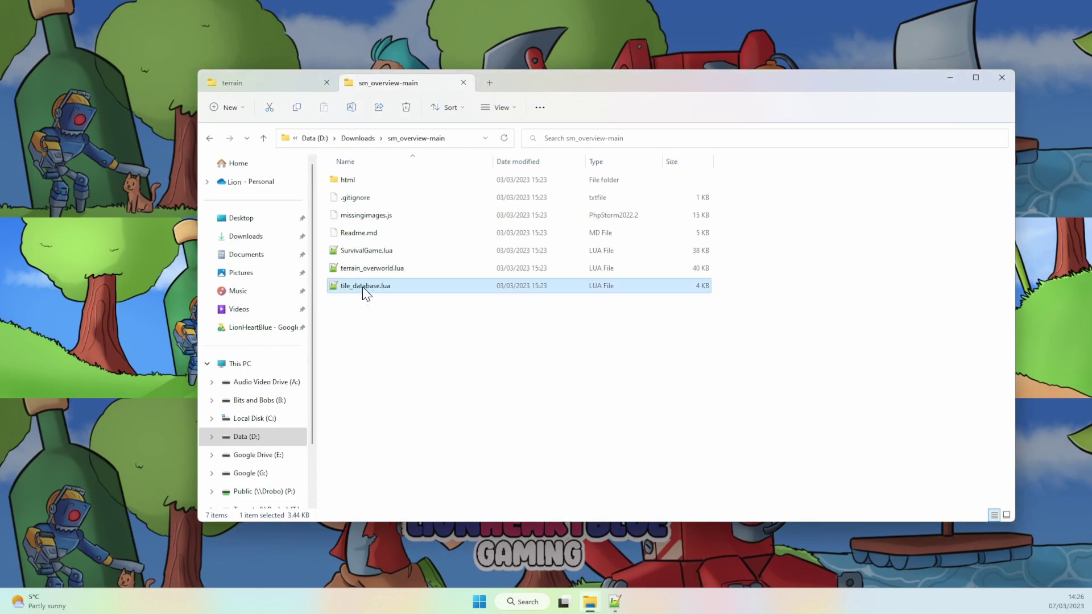
right_click(363, 287)
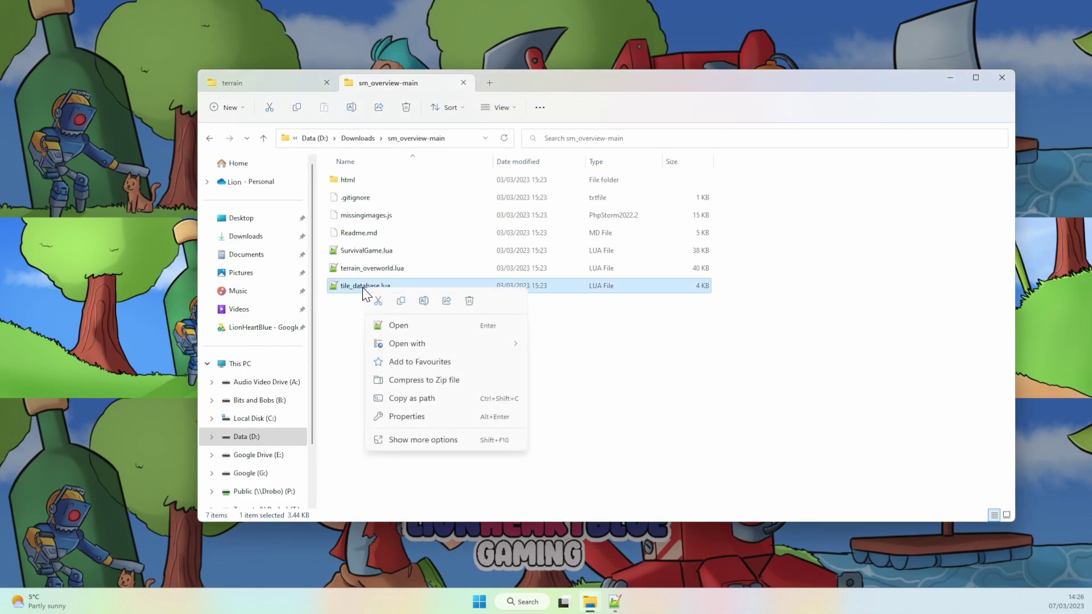
left_click(401, 302)
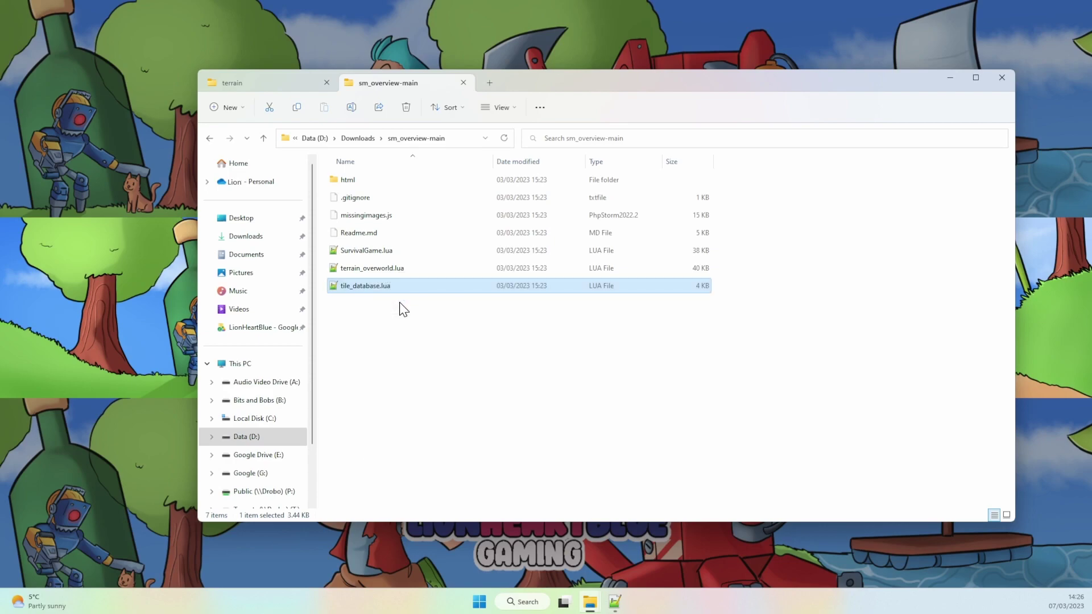
Paste it into the game's terrain overworld folder, replacing the existing tile_database.lua
left_click(258, 81)
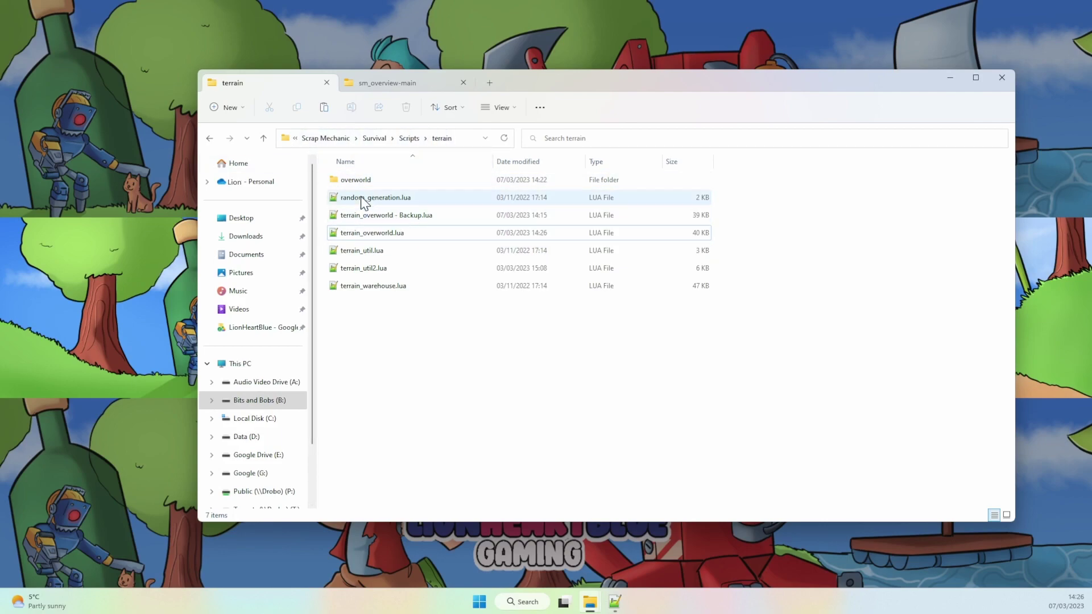
double_click(371, 180)
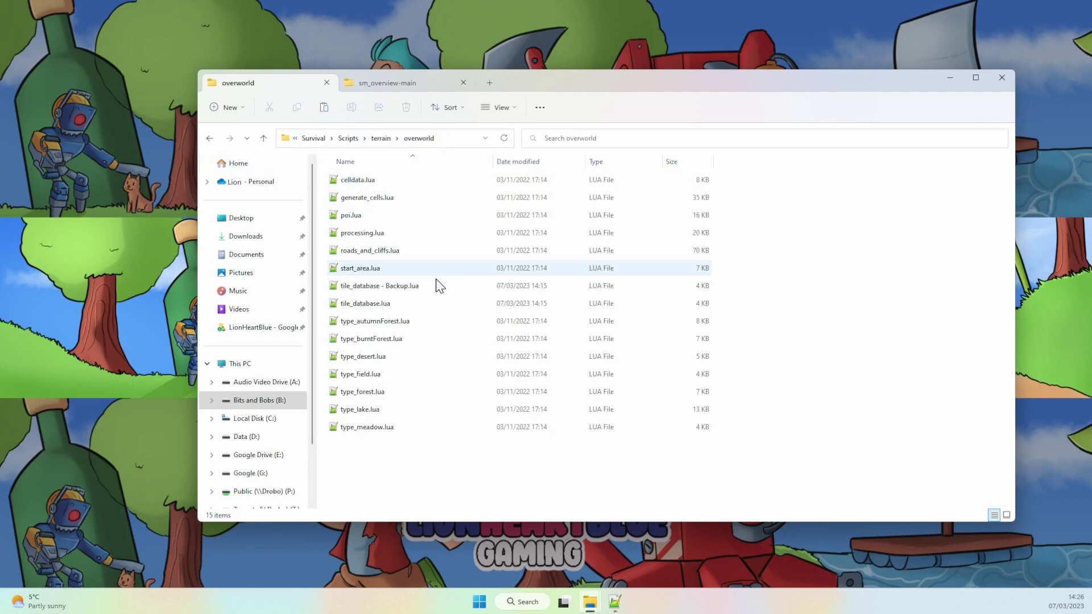
right_click(380, 458)
left_click(400, 477)
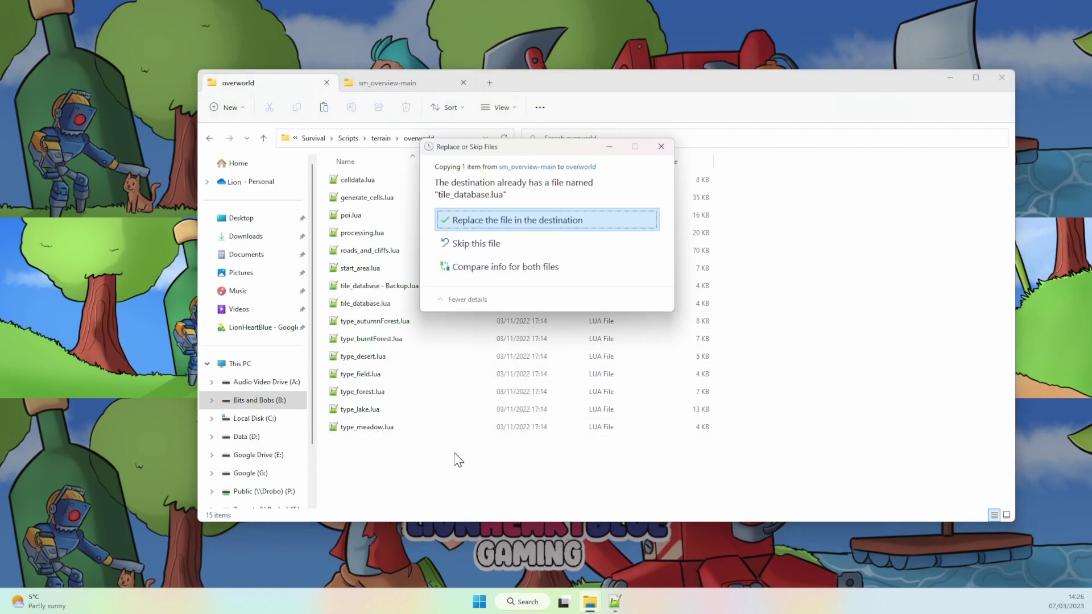
left_click(482, 224)
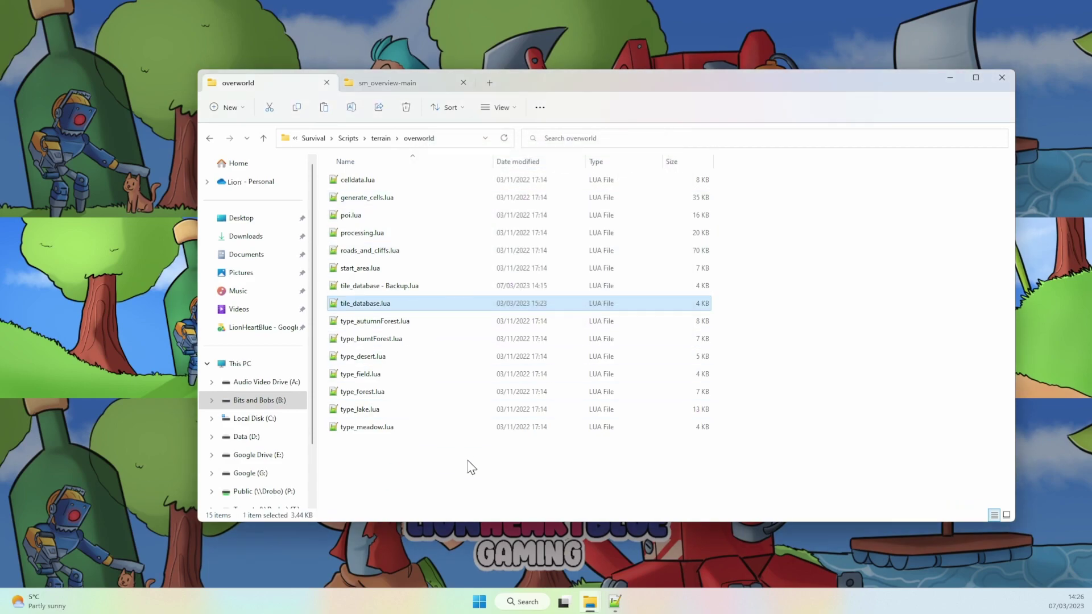
Load the 'Testing the Map Tool' Survival save in Scrap Mechanic
left_click(954, 78)
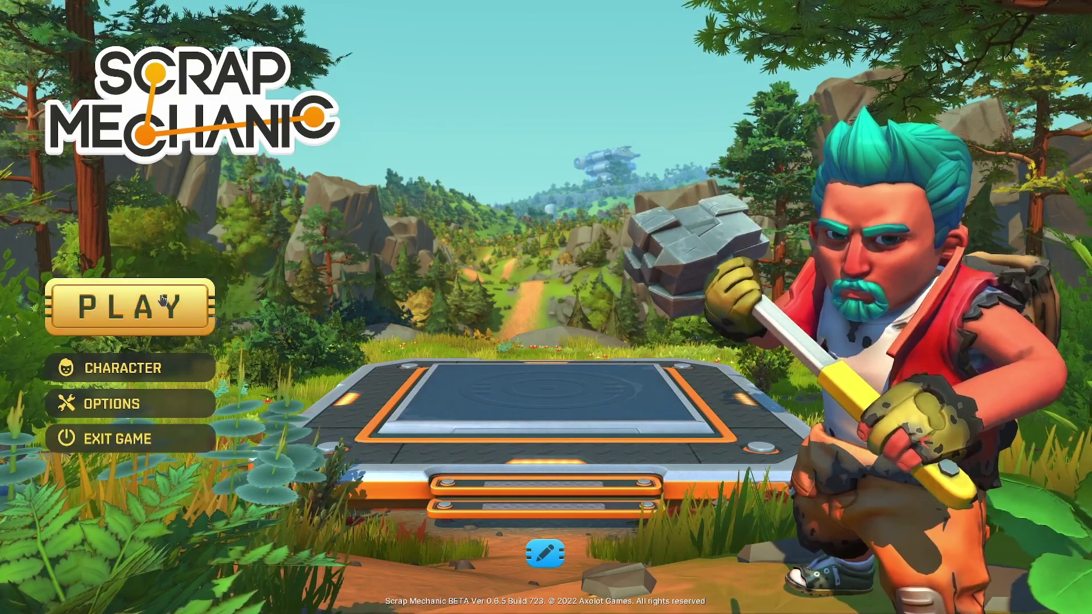
left_click(127, 305)
left_click(502, 275)
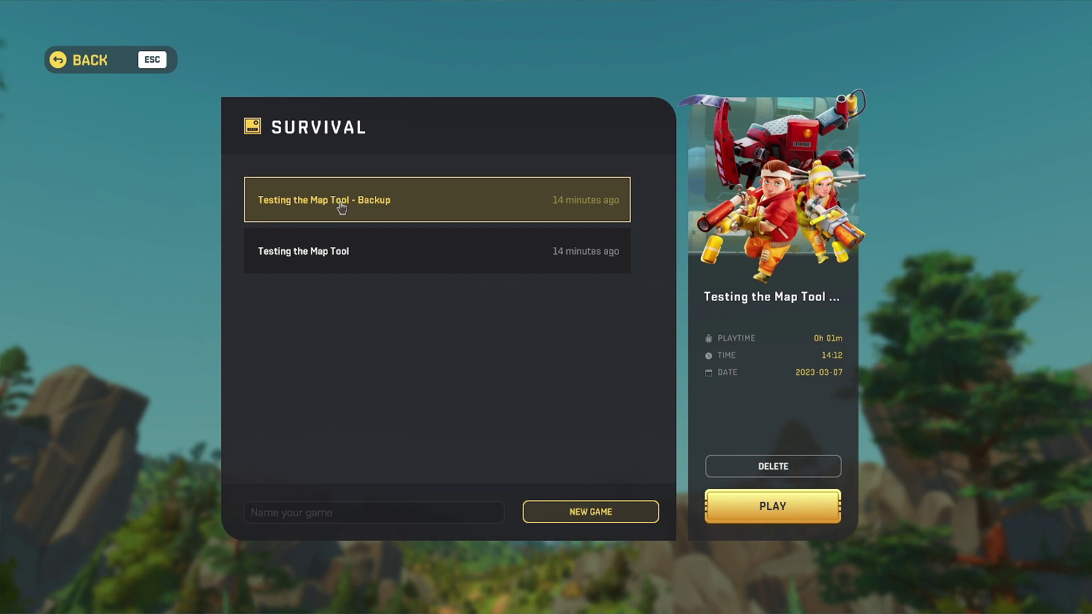
left_click(274, 250)
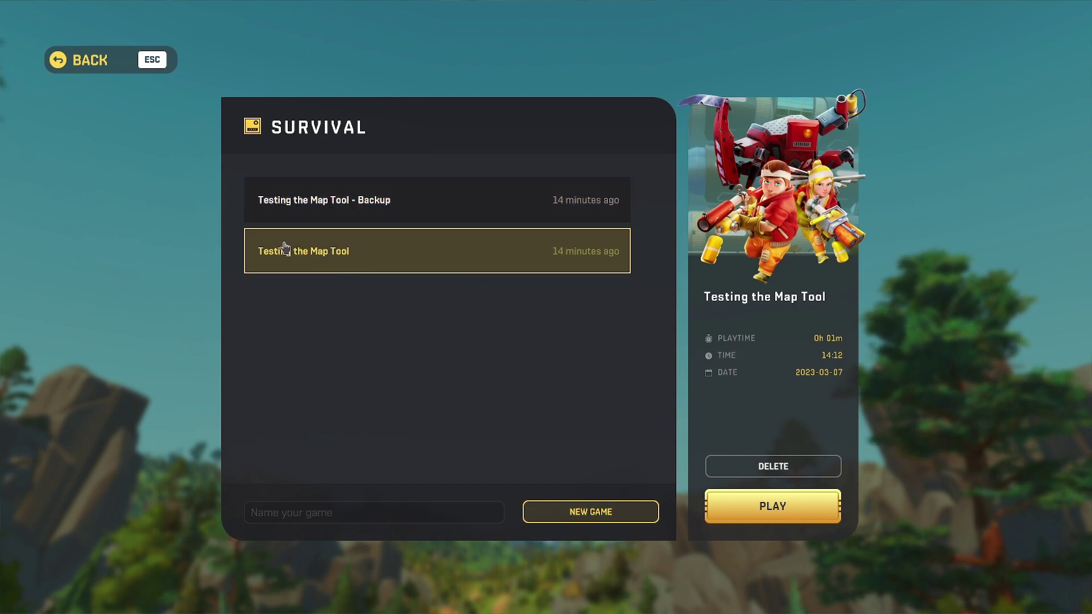
left_click(736, 510)
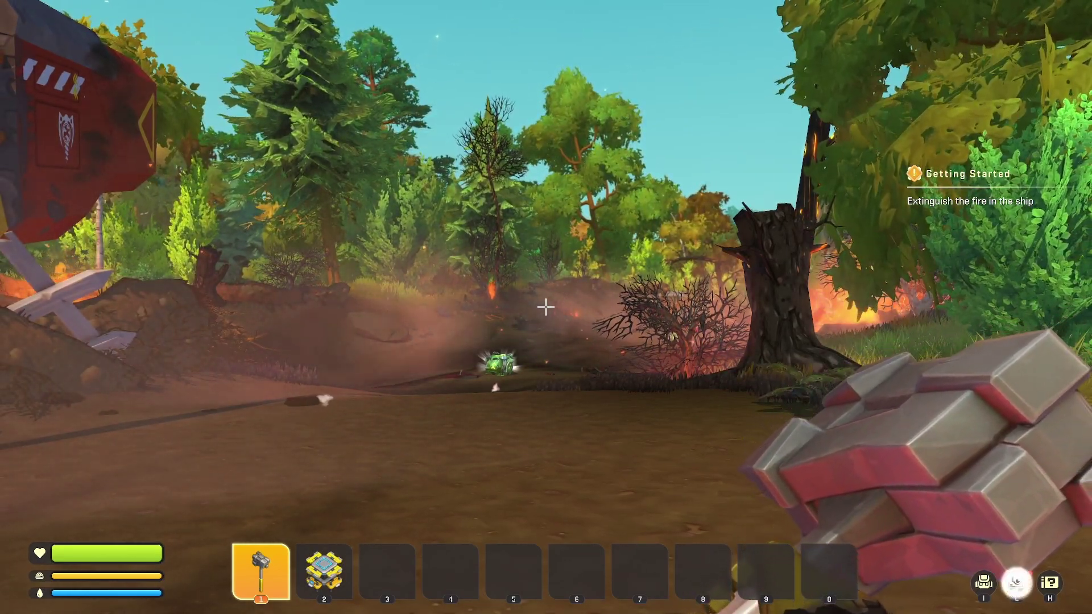
Pause the game and exit the world back to the main menu
key("Escape")
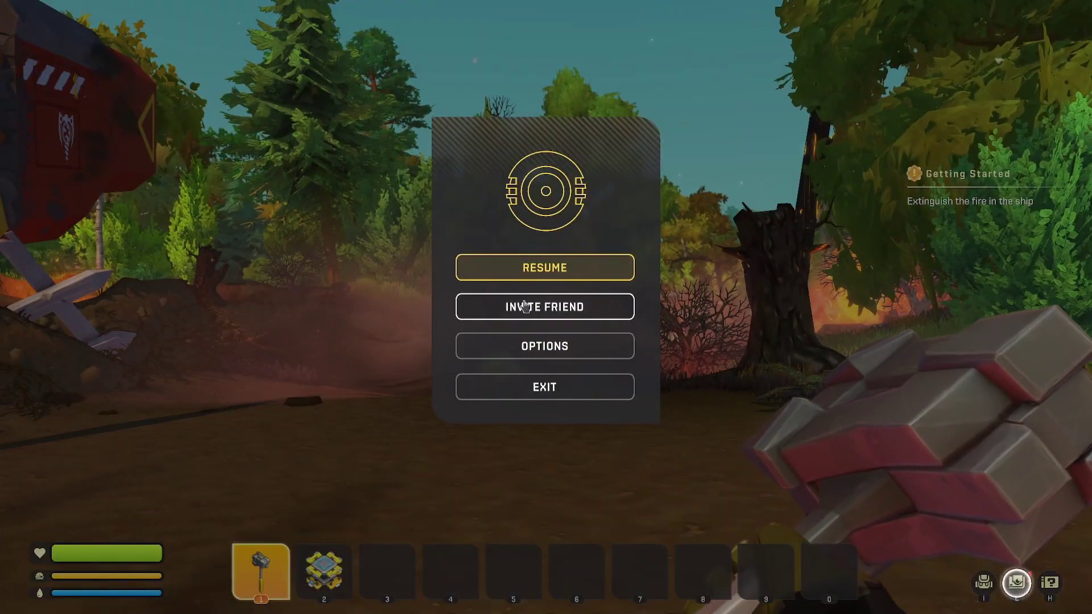
left_click(526, 396)
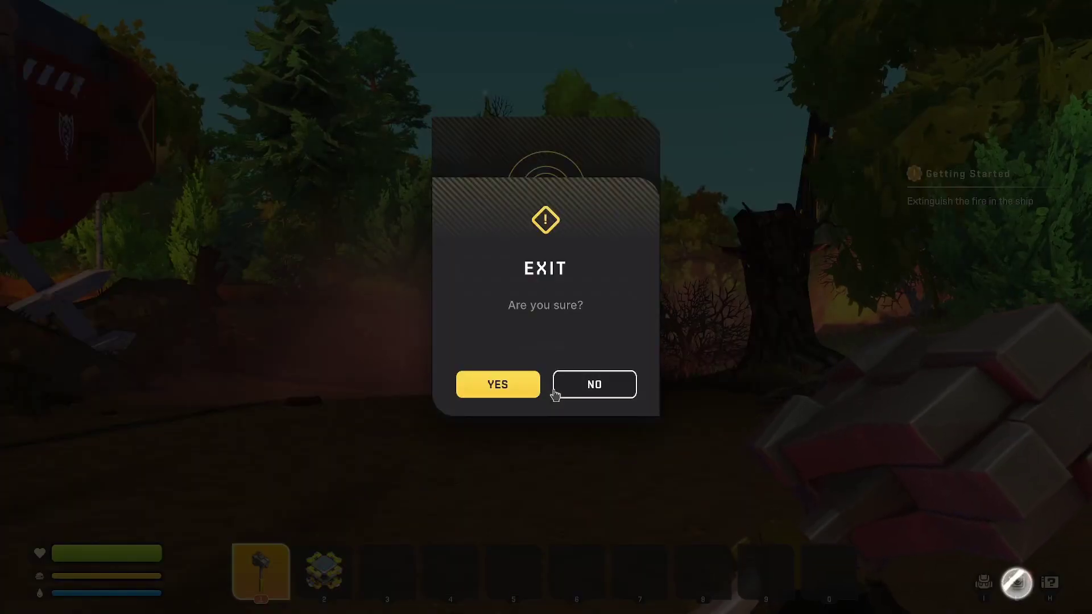
left_click(512, 386)
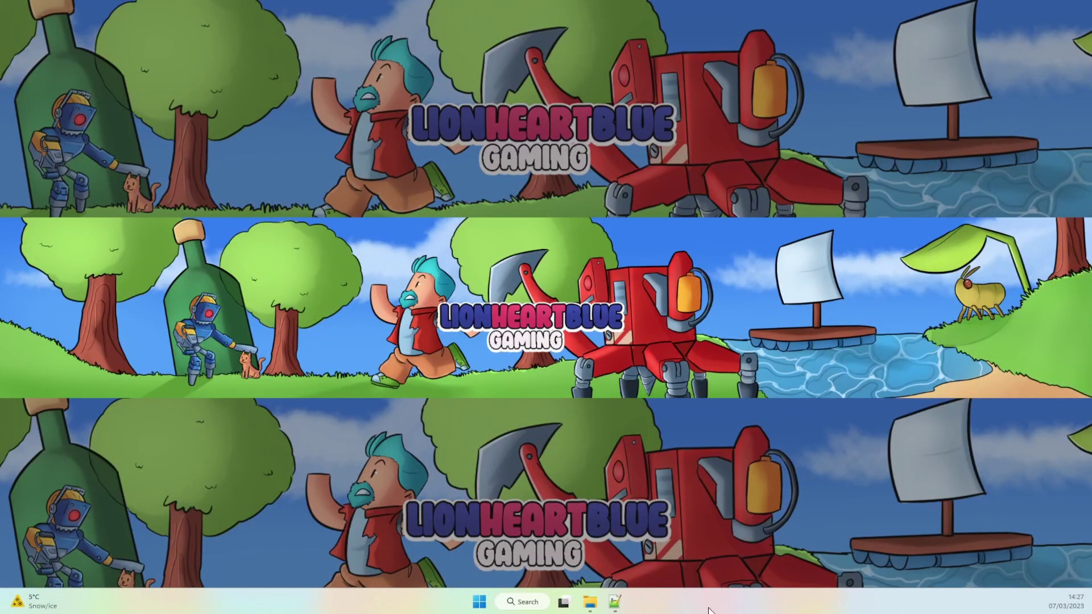
Go up from overworld to the game's Survival folder and select the new 1,721 KB cells.json
mouse_move(588, 609)
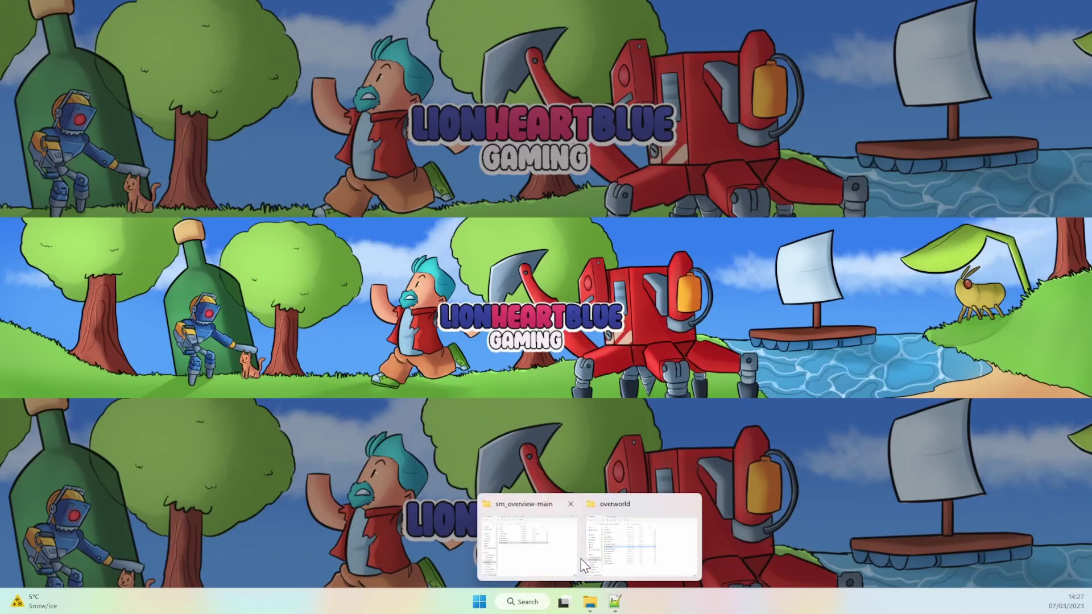
left_click(609, 539)
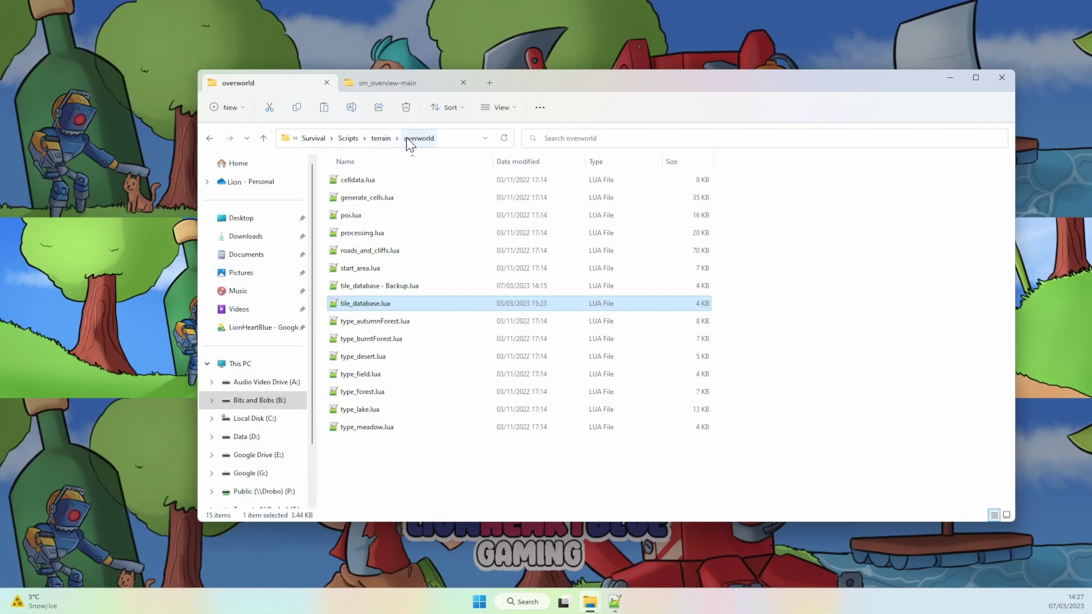
left_click(314, 138)
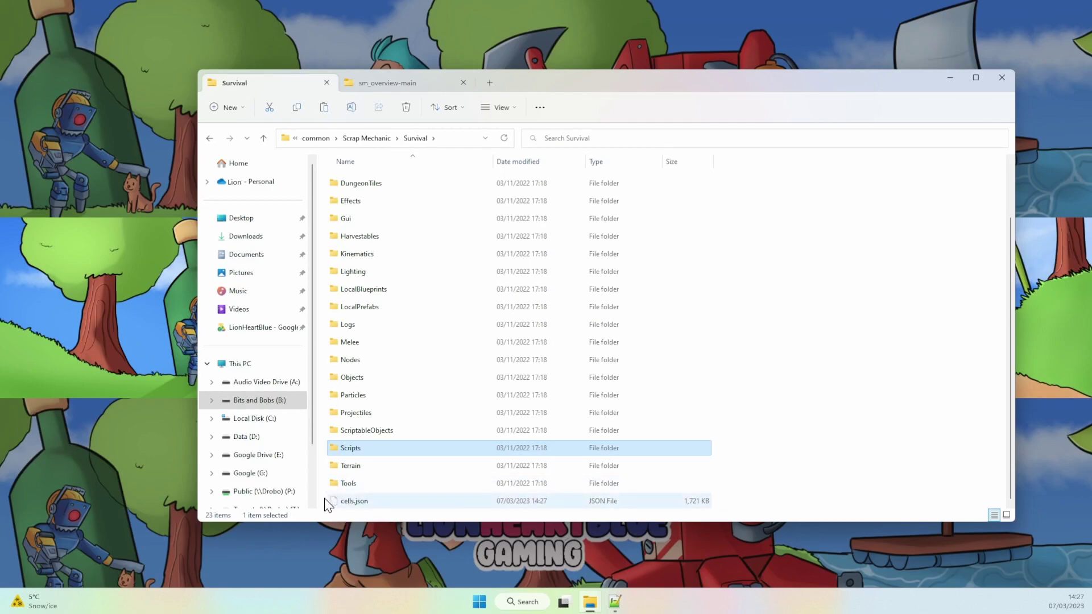
left_click(357, 502)
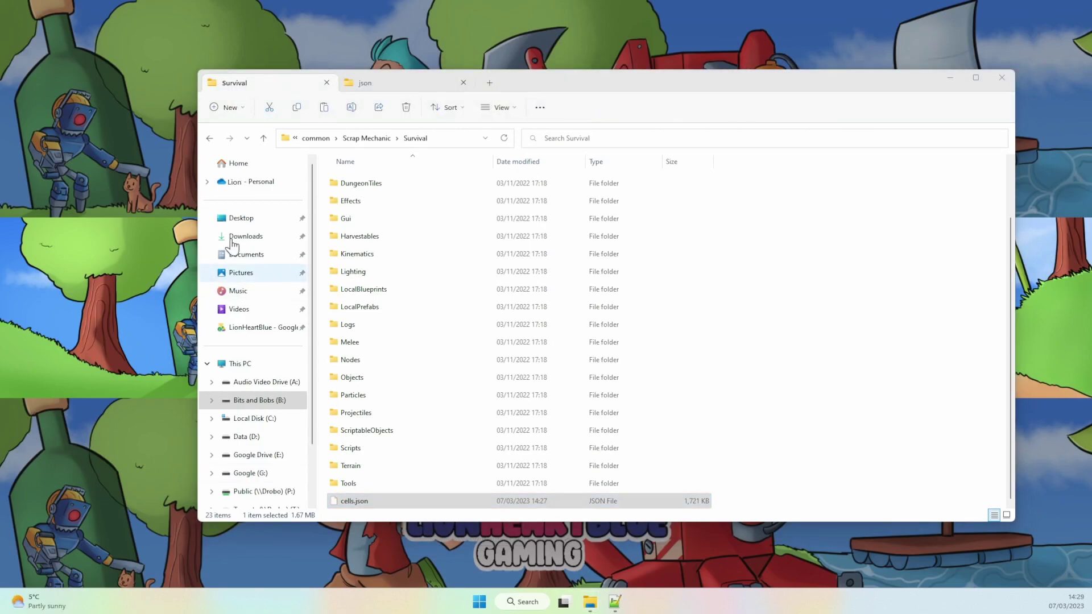
left_click(417, 505)
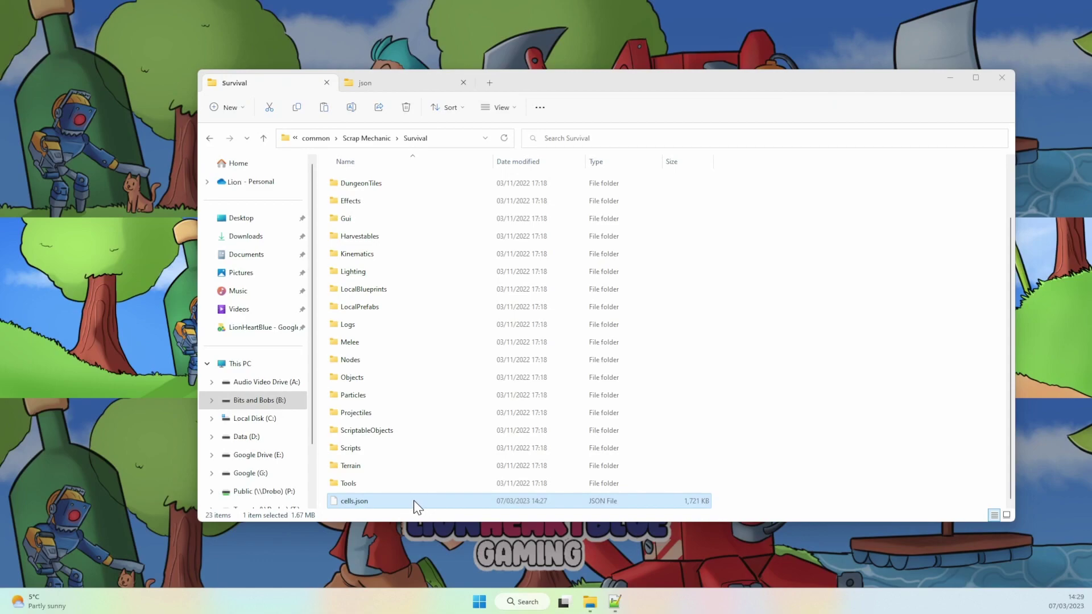
Open cells.json in Notepad++ and highlight the first cells' tileid and x entries
right_click(368, 503)
mouse_move(428, 398)
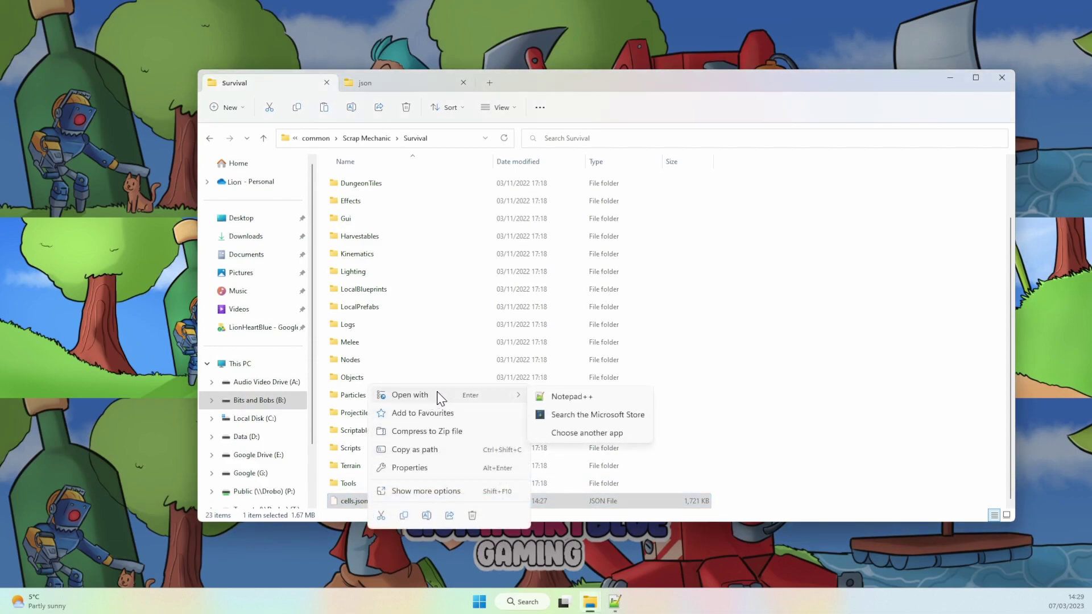
left_click(591, 396)
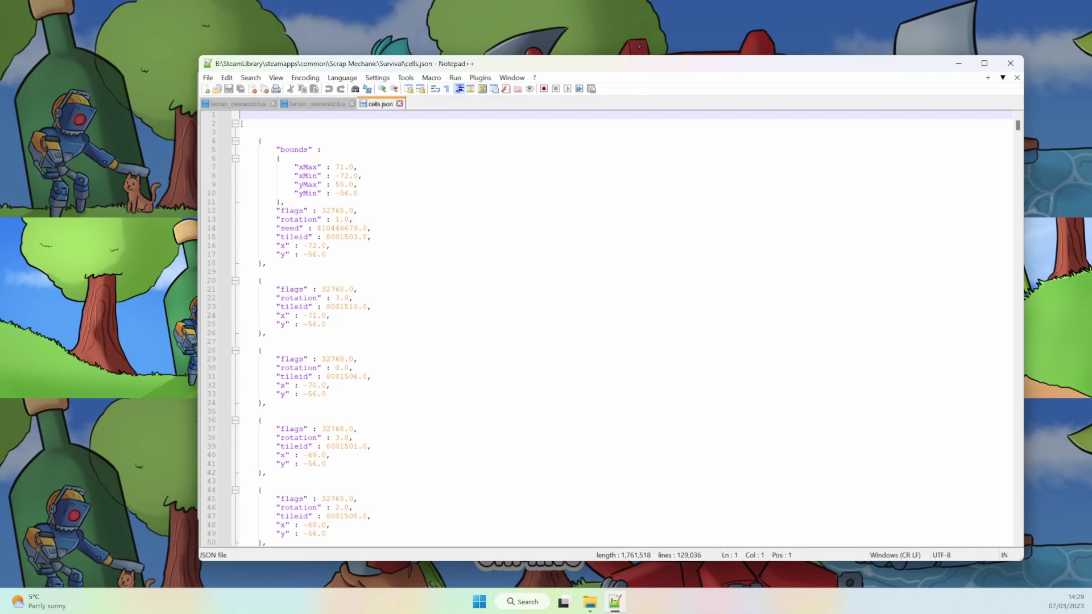
left_click(371, 237)
key("shift+Home")
key("shift+Home")
left_click(370, 306)
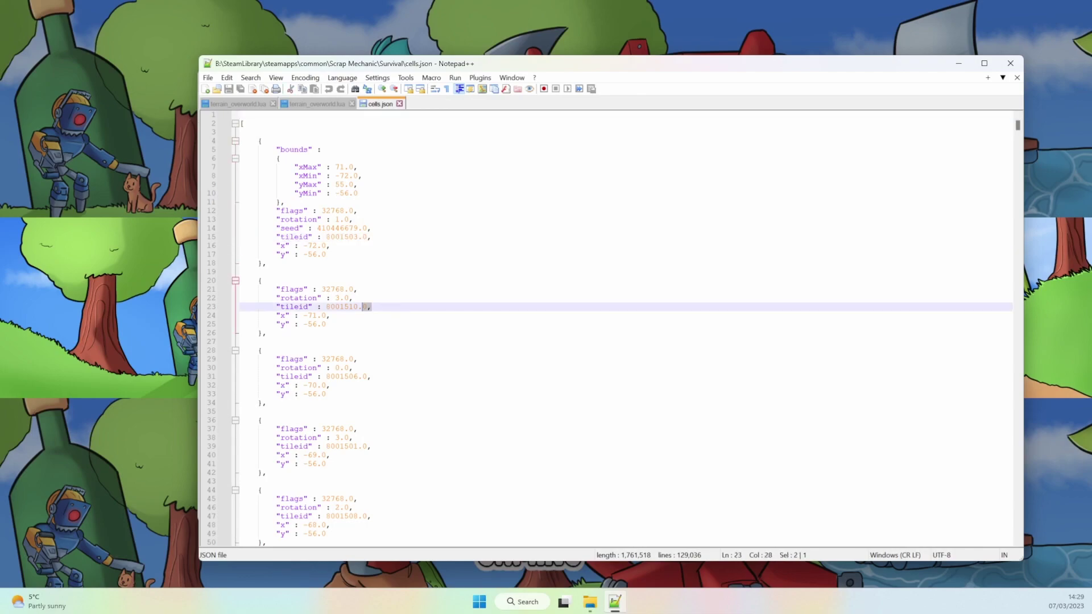
key("shift+Home")
left_click(330, 315)
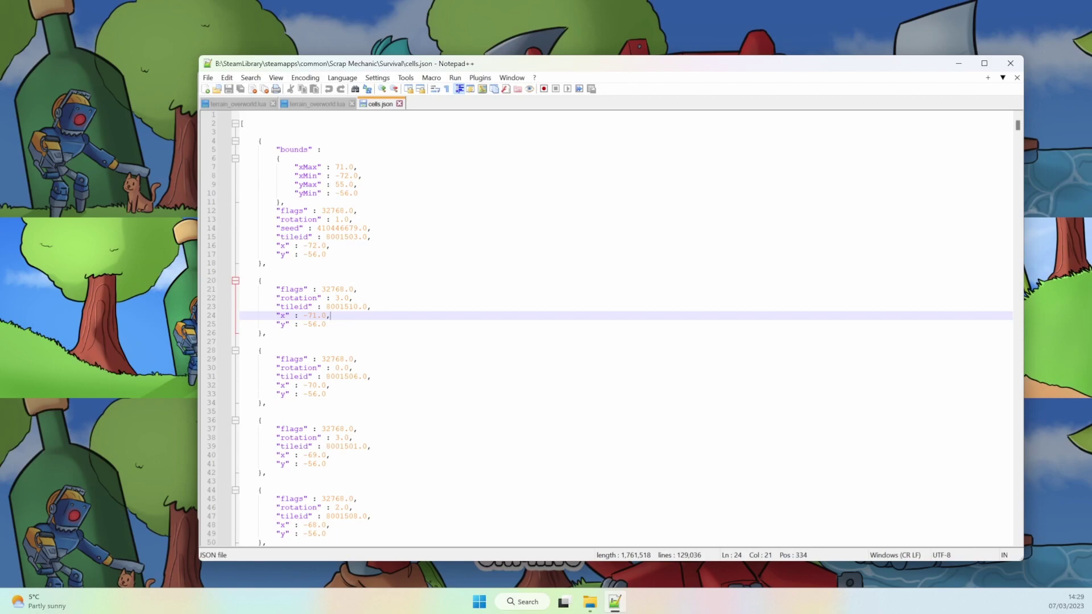
Select the entire JSON document and copy it
left_click(227, 77)
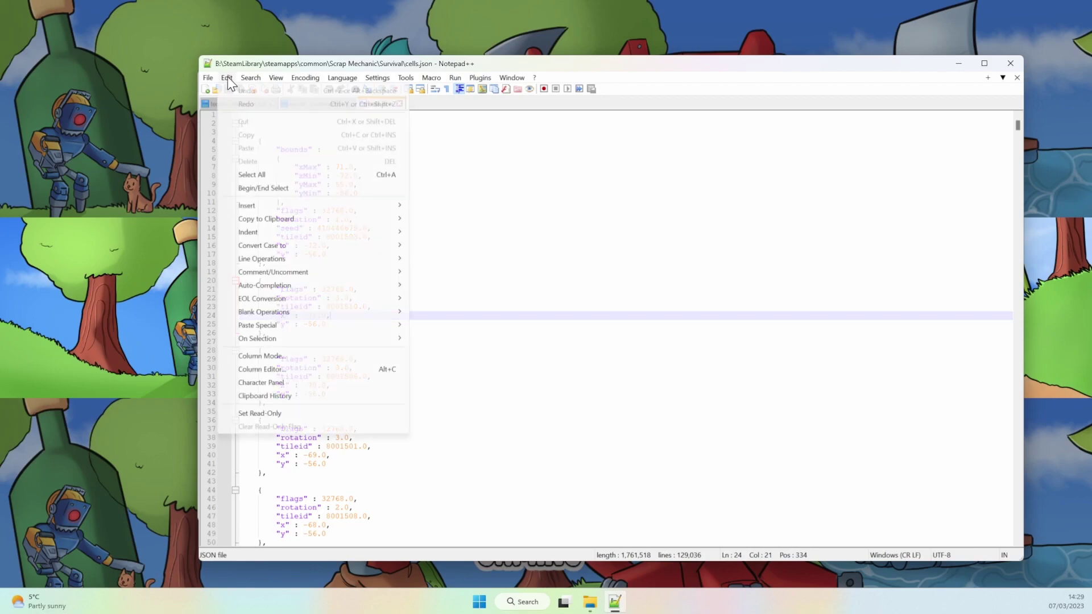
left_click(265, 176)
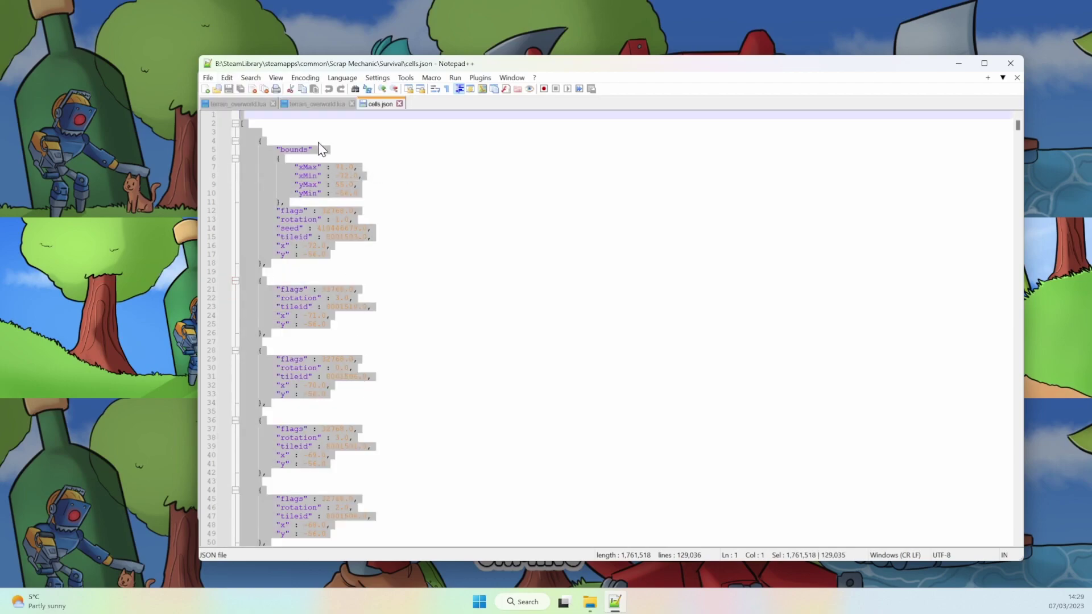
right_click(280, 182)
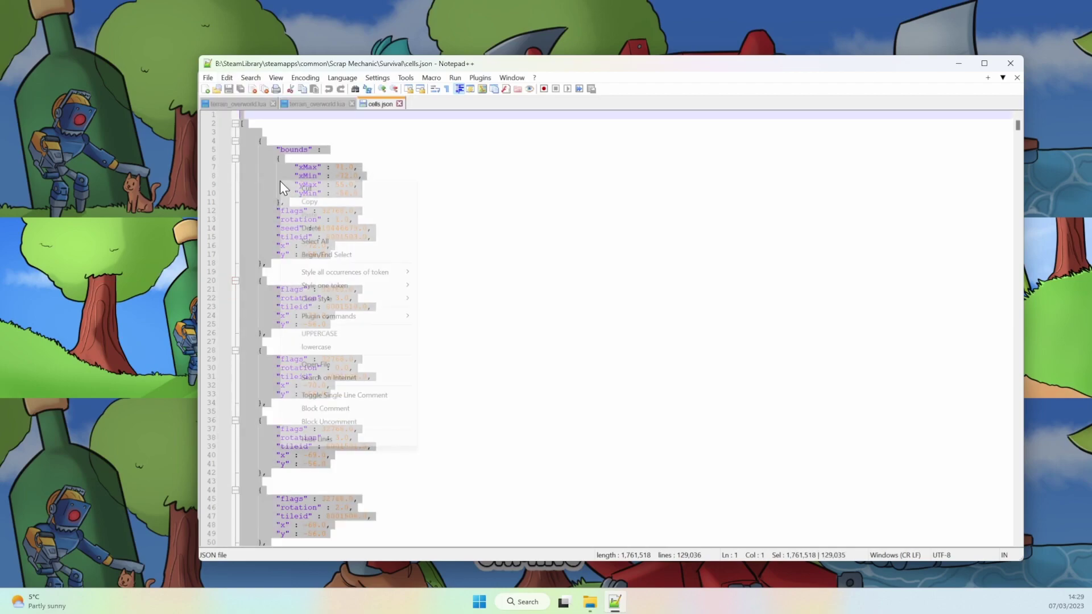
left_click(322, 202)
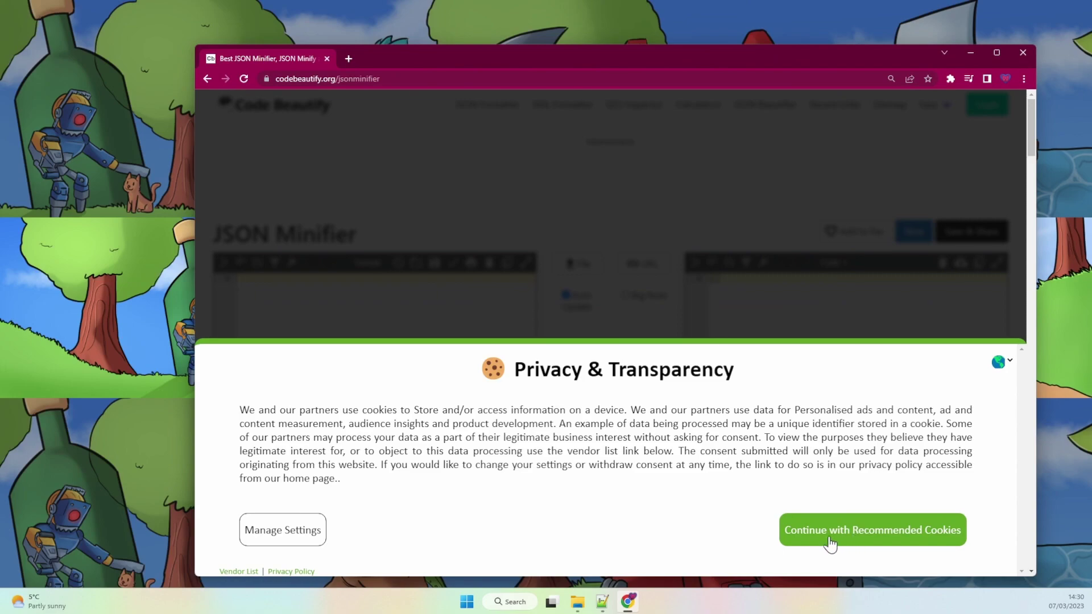
Accept the recommended cookies and close the full-page advert on the JSON Minifier page
left_click(841, 537)
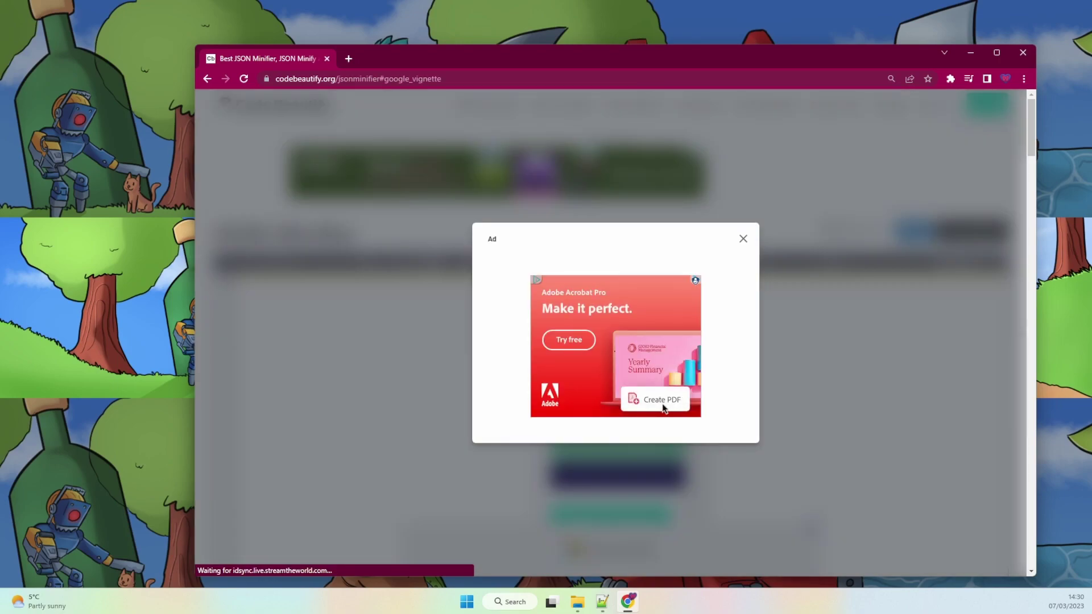
left_click(742, 240)
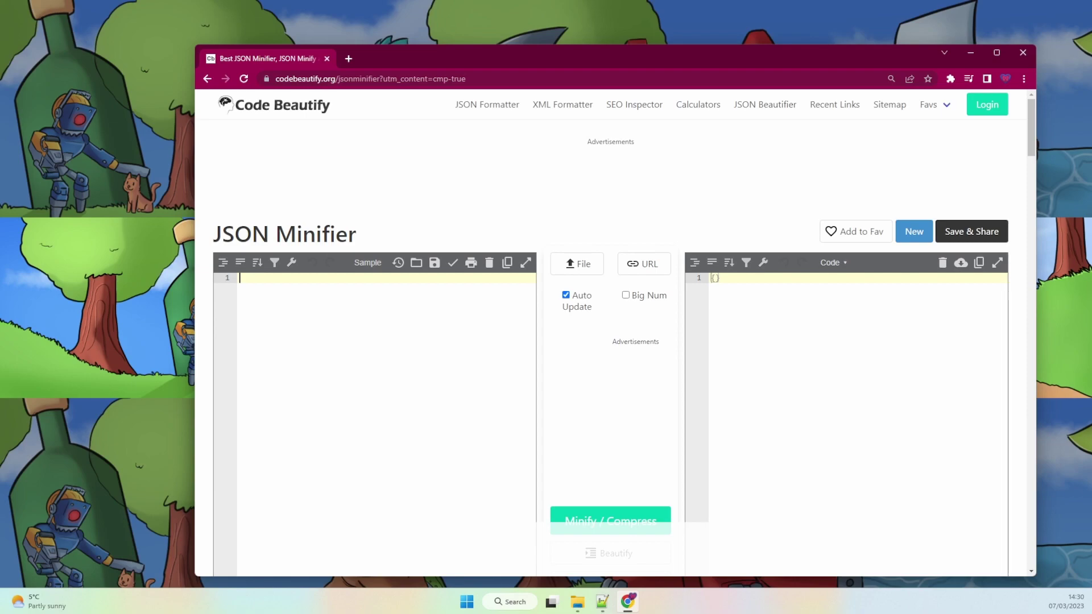
Paste the cells JSON into the minifier input and copy the minified one-line output
right_click(250, 281)
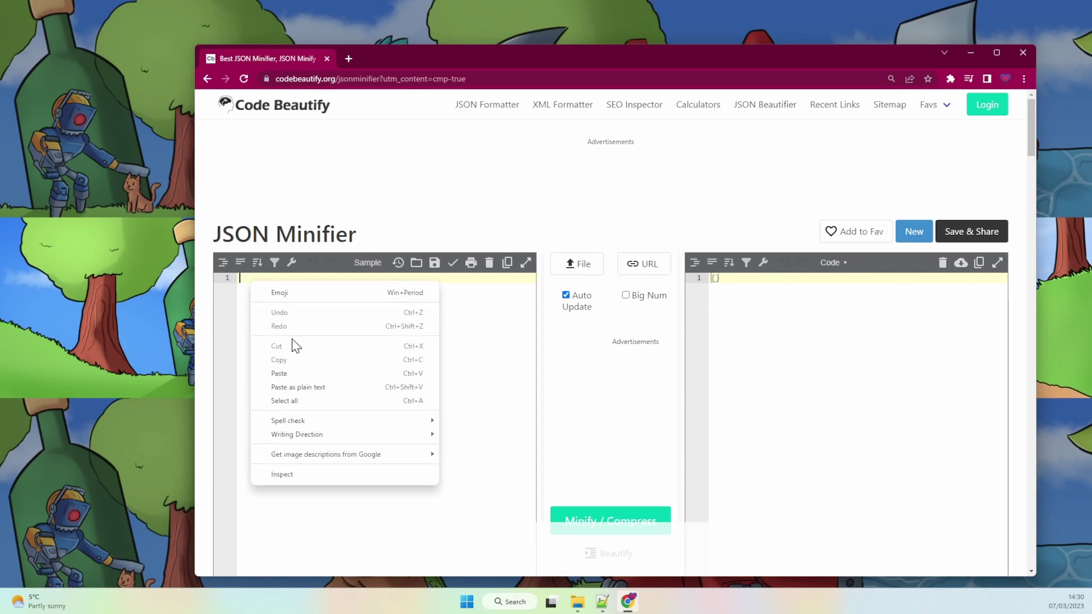
left_click(289, 373)
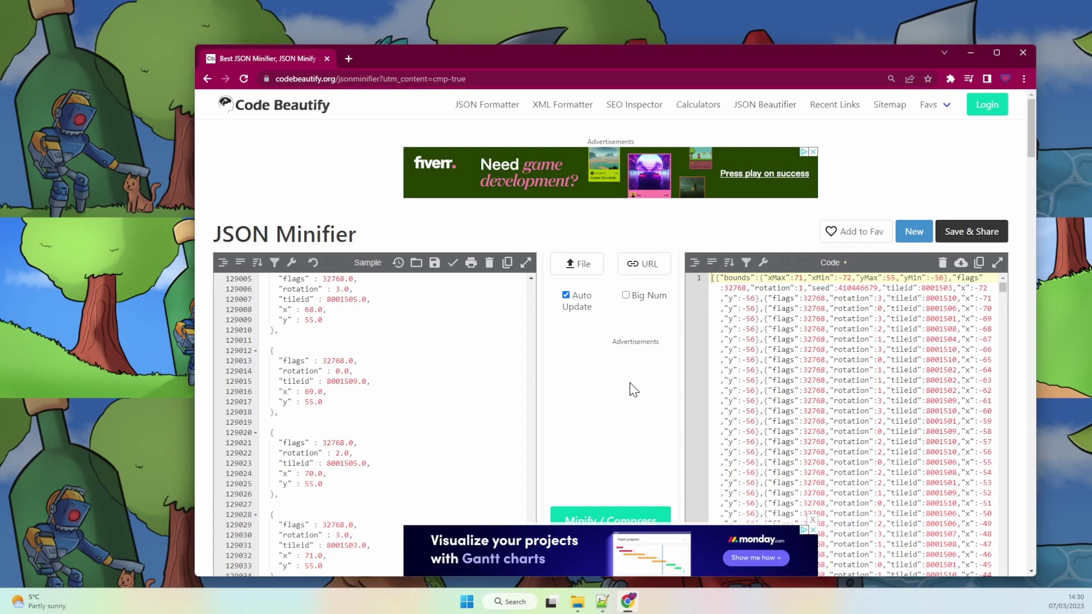
left_click(812, 520)
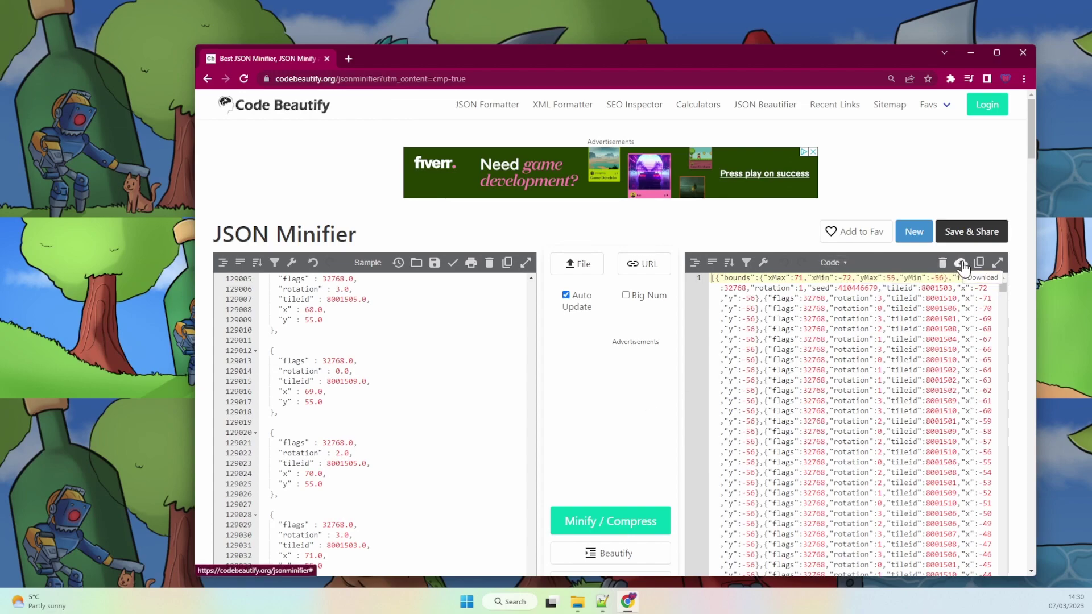
left_click(981, 272)
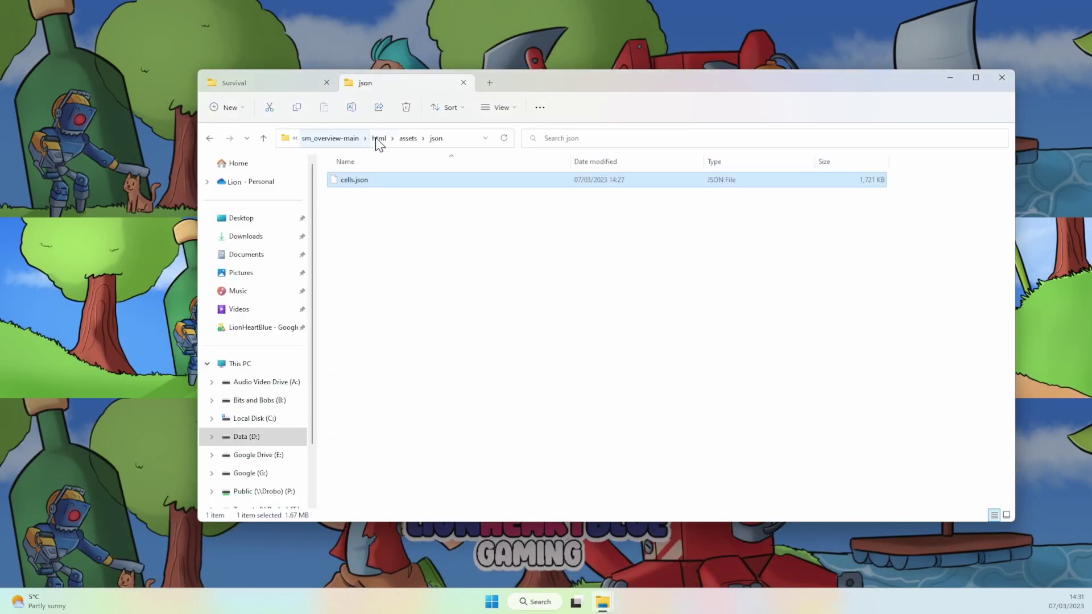
Open sm_overview-main's html/index.html in Notepad++, confirming the security warning
left_click(377, 139)
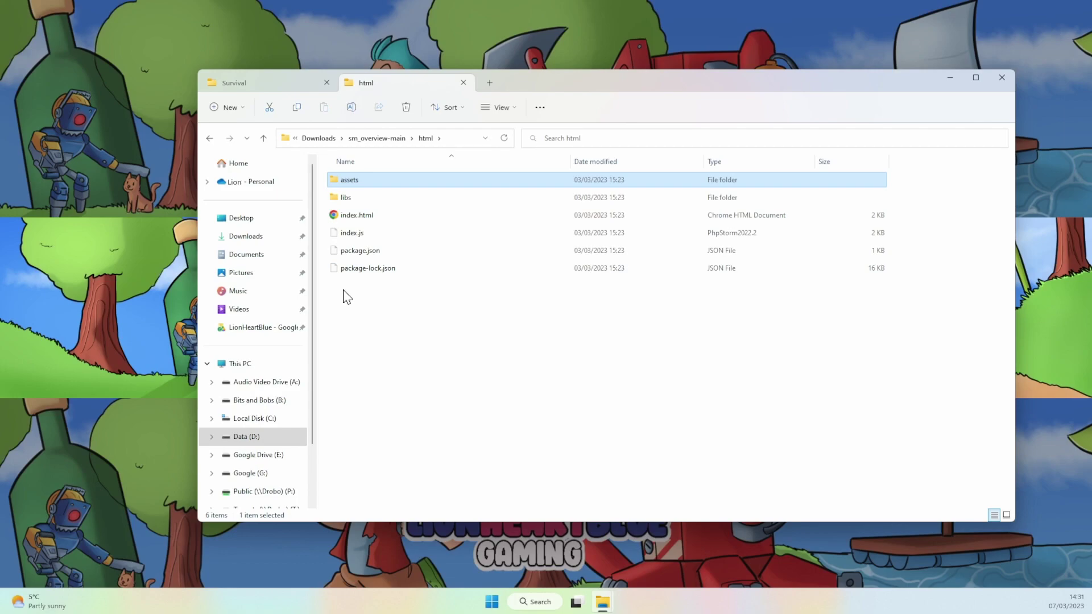
left_click(353, 216)
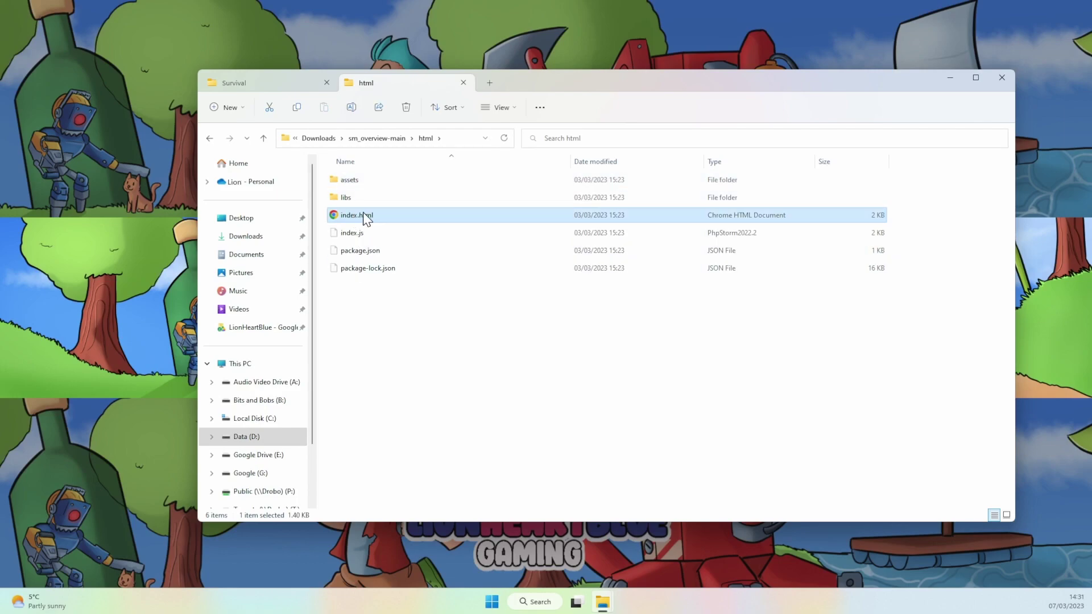
right_click(363, 212)
mouse_move(415, 268)
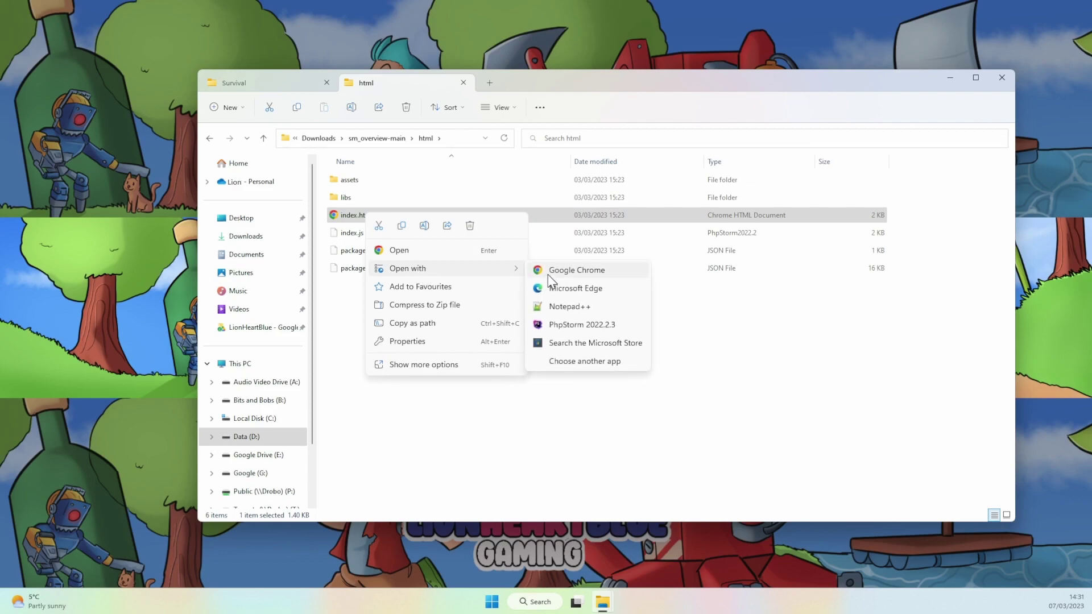
left_click(582, 306)
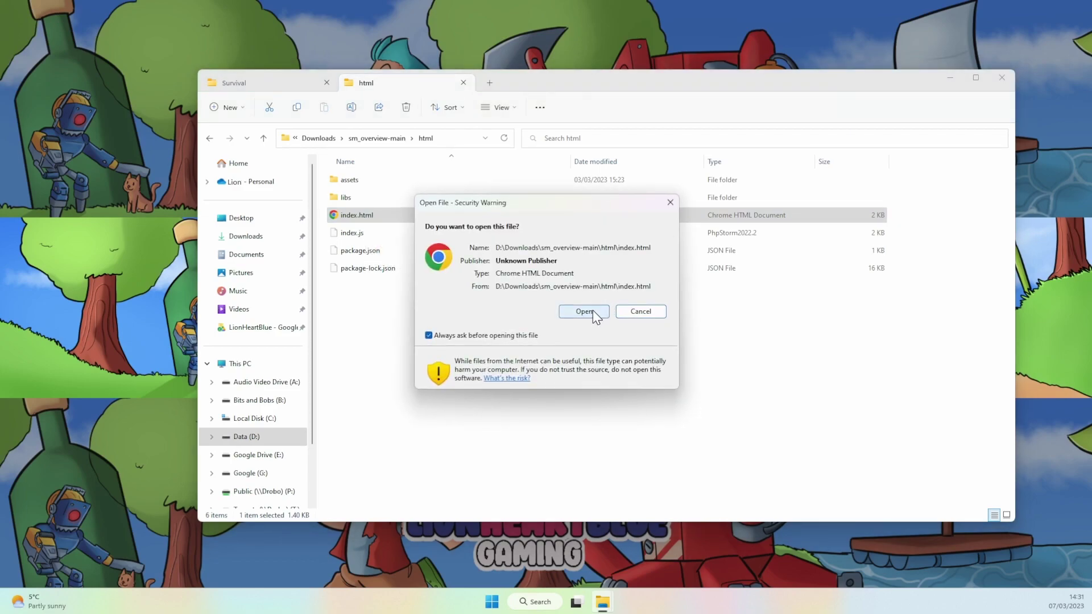
left_click(593, 312)
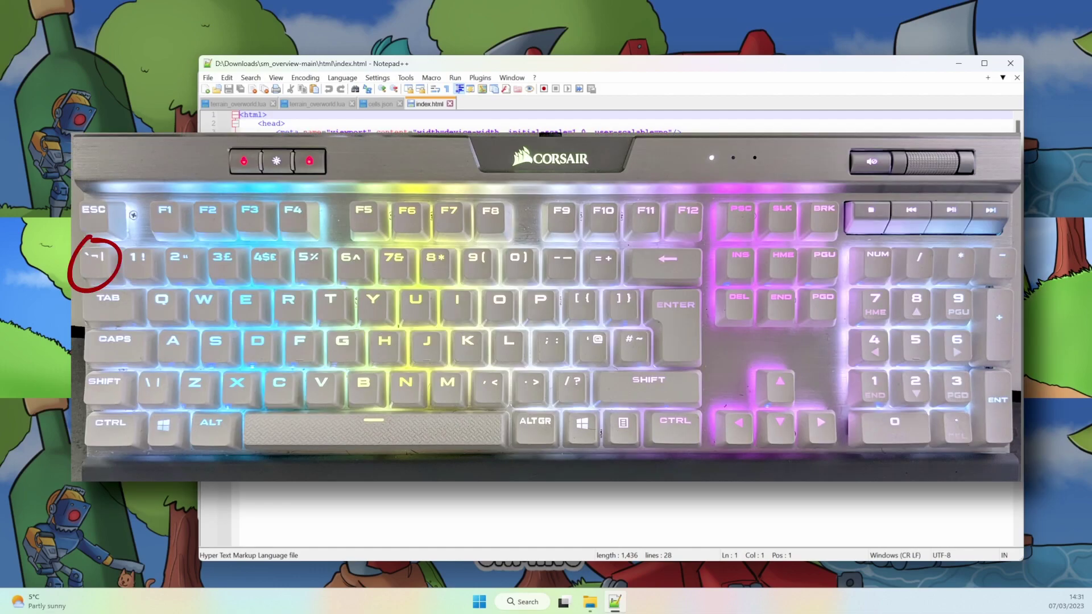
Paste the minified JSON between quotes inside SMOverviewMap.init() on line 26 and save index.html
left_click(398, 334)
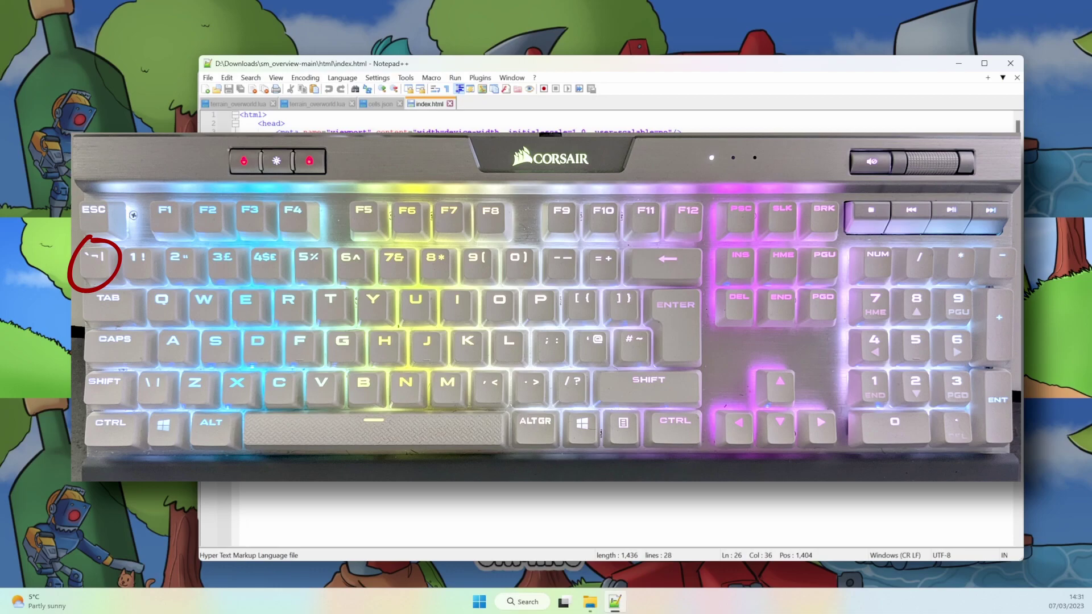
type("''")
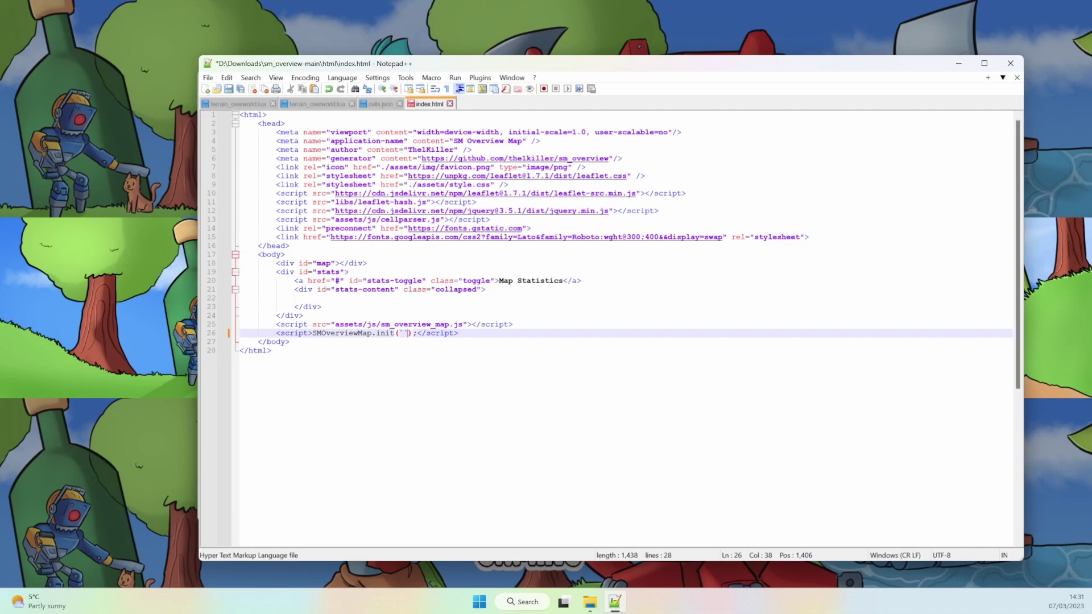
key("Left")
left_click(227, 77)
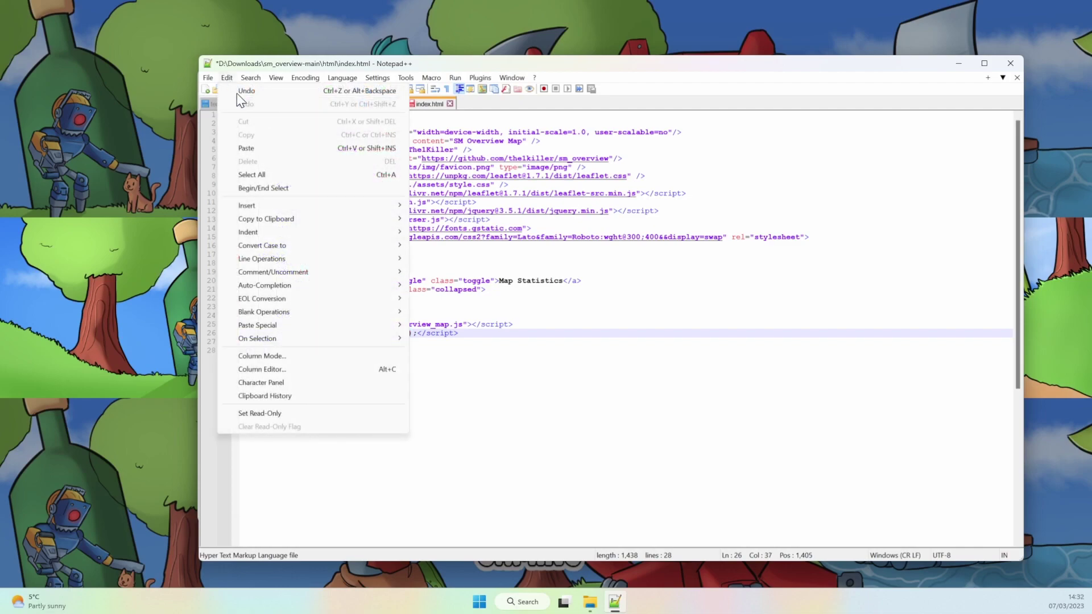
left_click(246, 148)
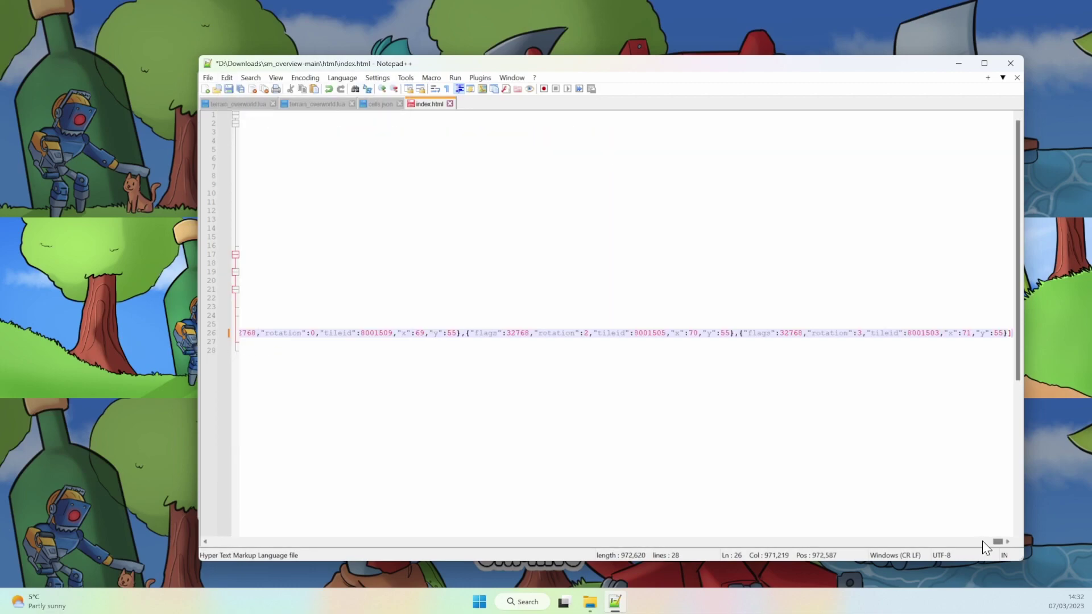
left_click_drag(998, 542, 202, 561)
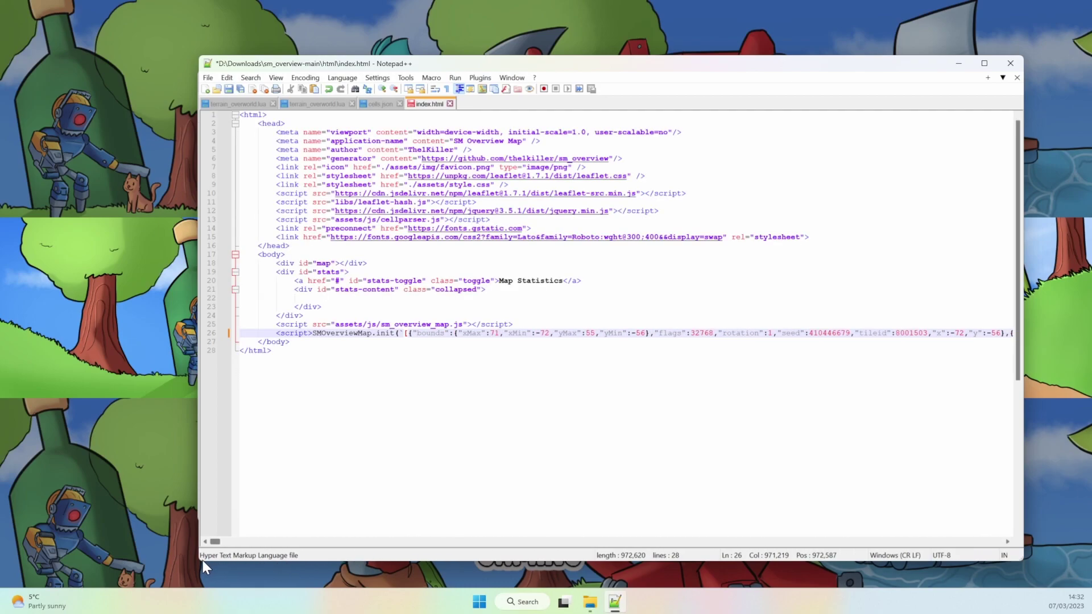
left_click(230, 89)
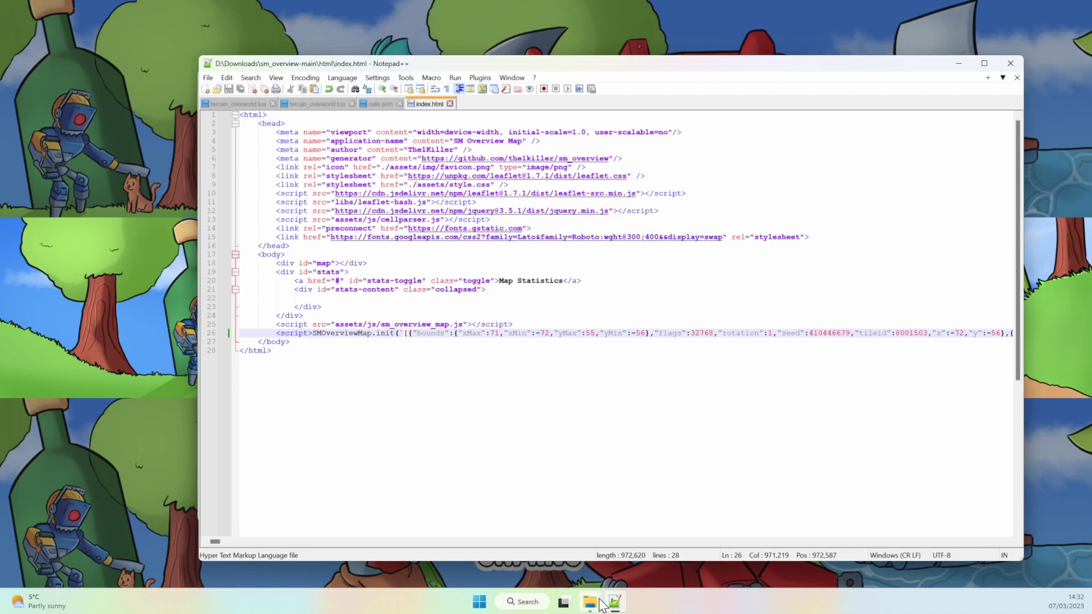
Bring back the html folder window, where index.html is now 950 KB
mouse_move(592, 601)
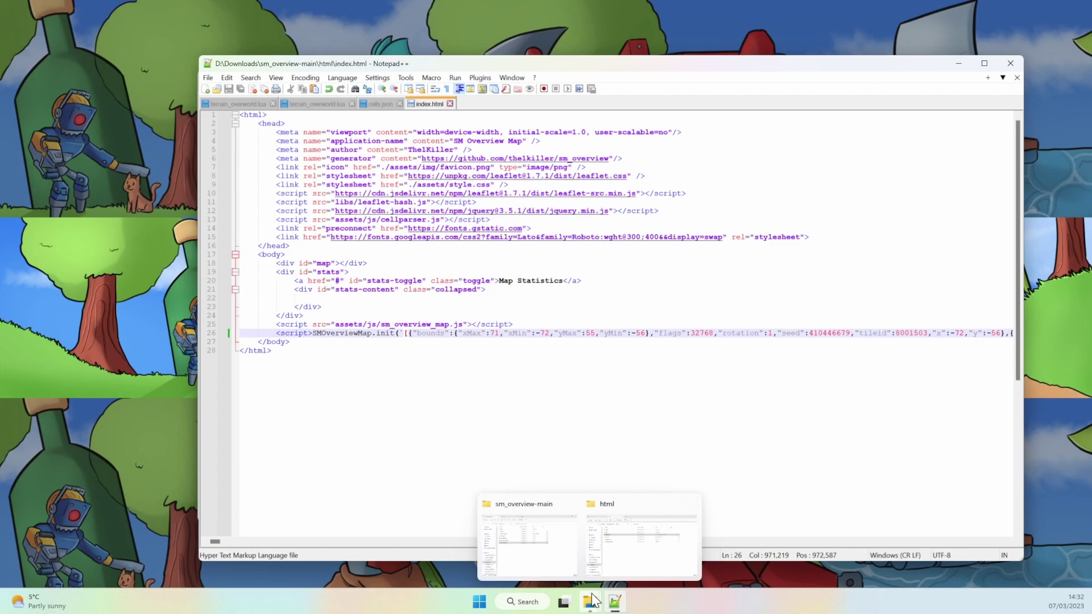
left_click(619, 540)
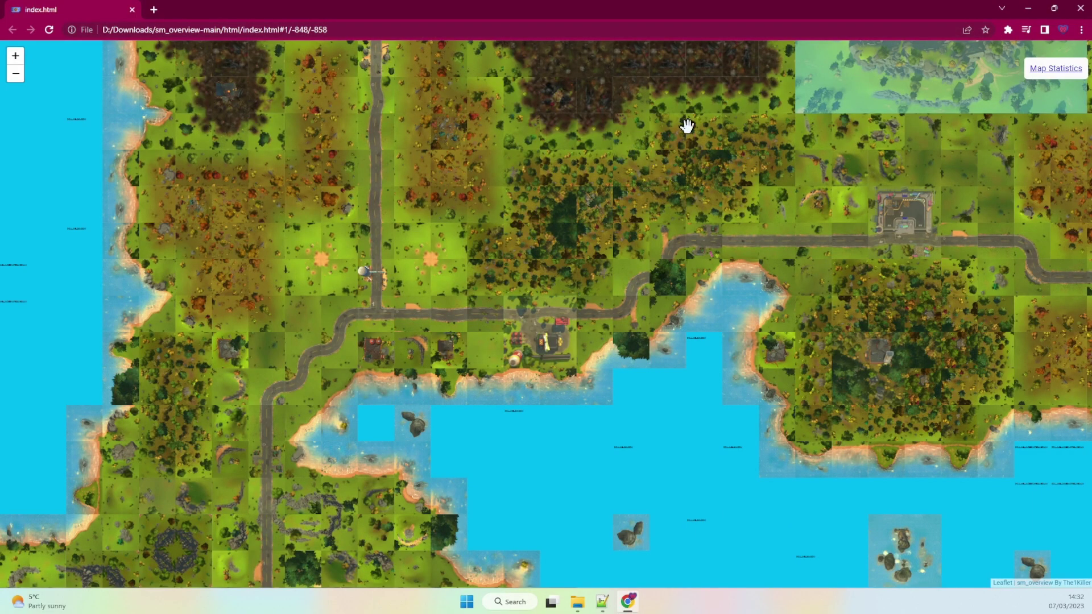
Zoom and pan the world map to inspect the crashed ship on the southern island
scroll(417, 223, "down", 1)
scroll(507, 358, "down", 1)
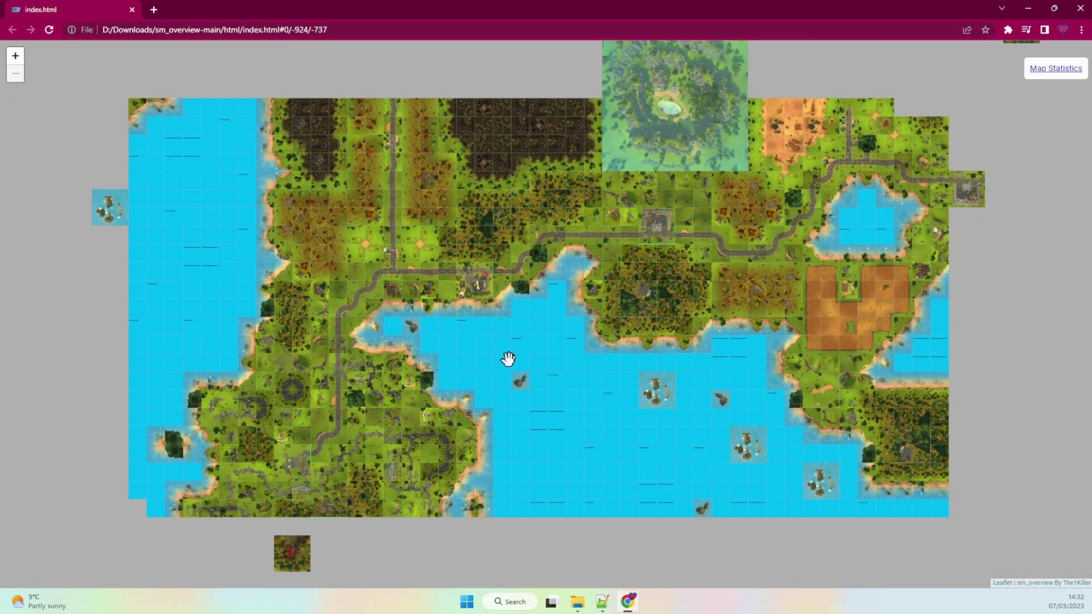
scroll(459, 385, "up", 1)
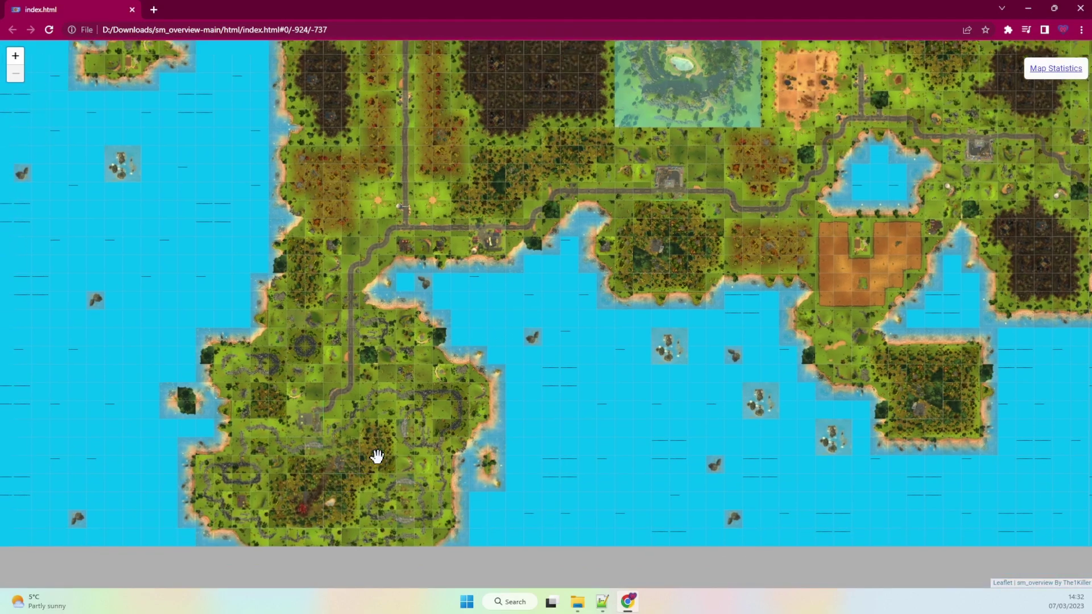
left_click_drag(376, 456, 444, 345)
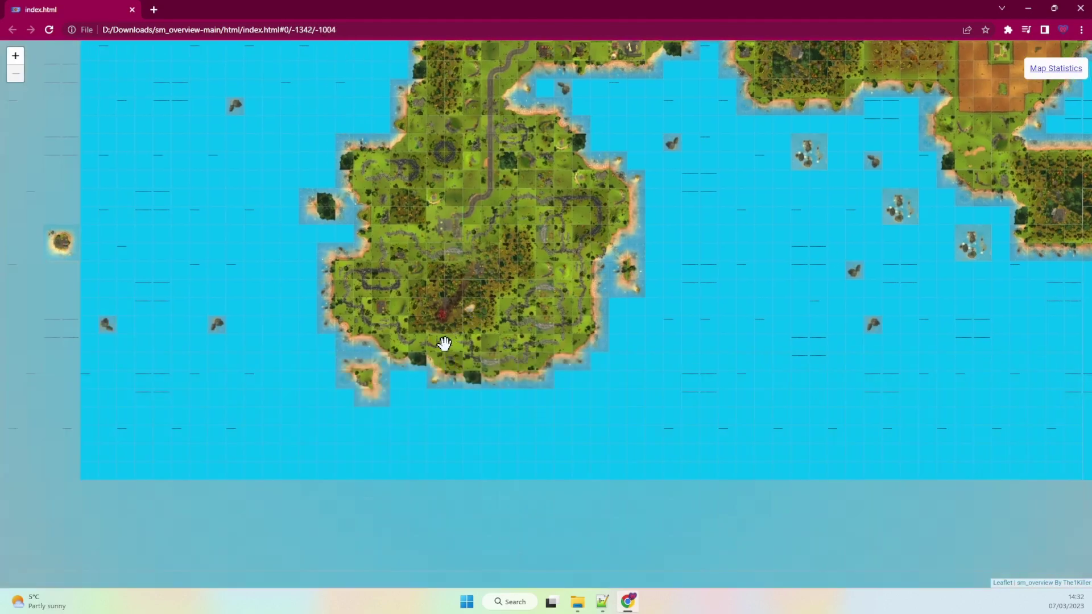
scroll(443, 345, "up", 3)
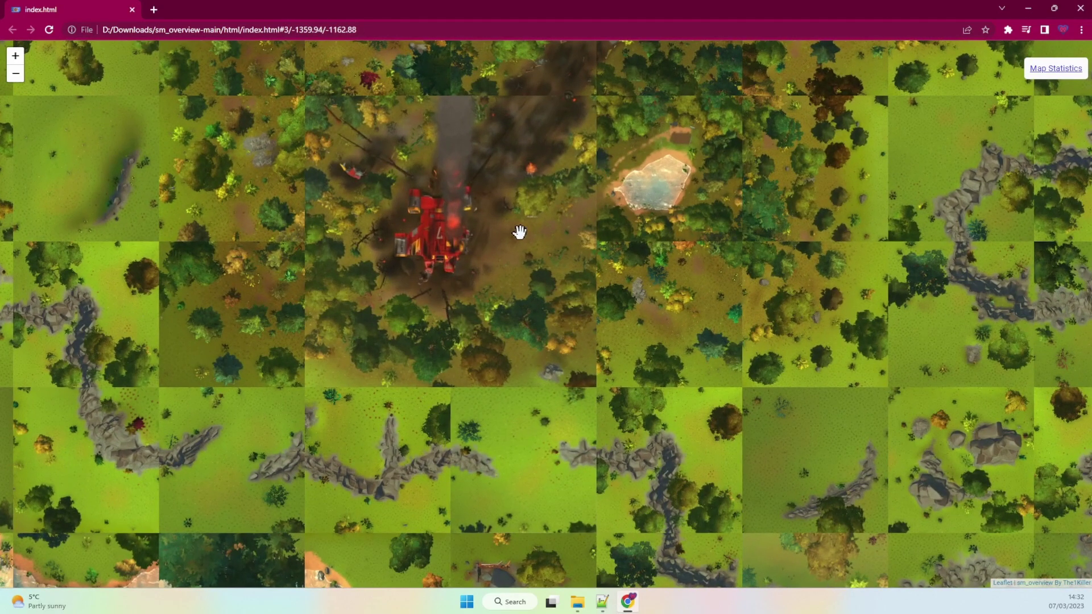
left_click_drag(520, 232, 404, 365)
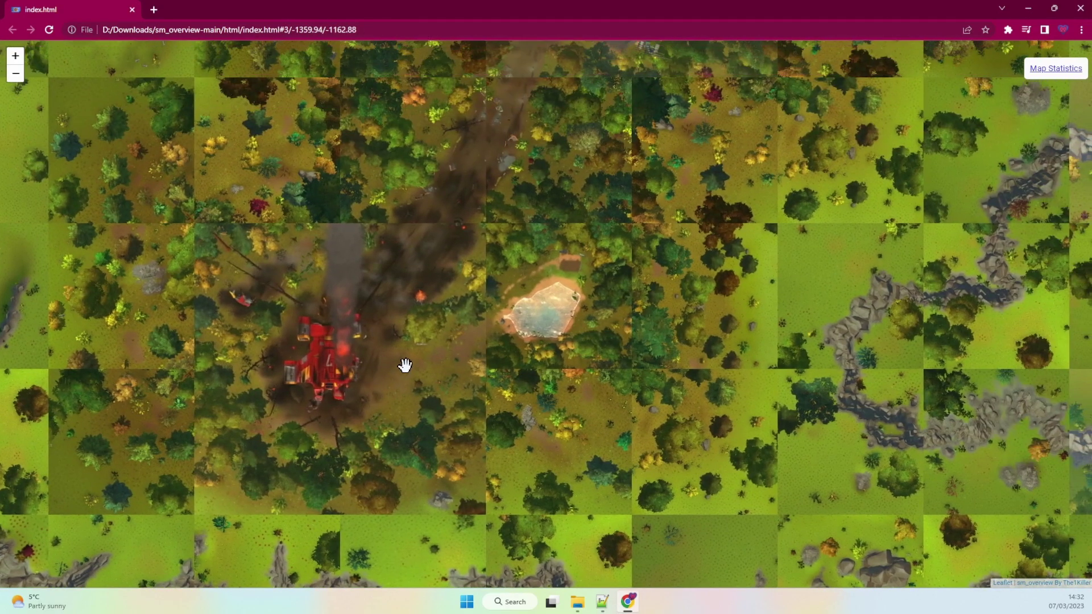
scroll(404, 365, "up", 1)
scroll(402, 332, "down", 3)
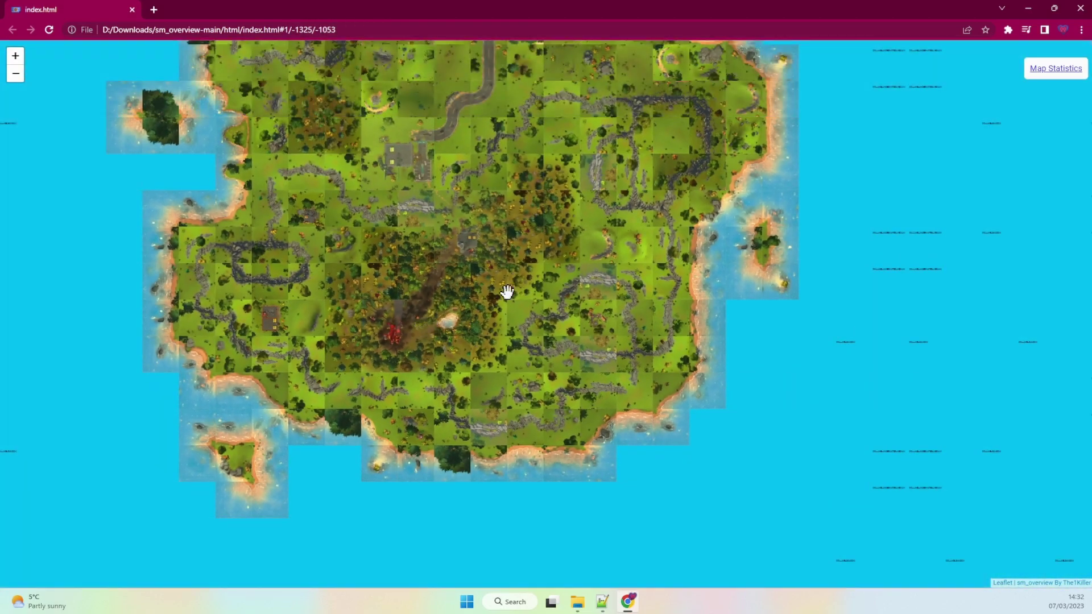
Pan across the northern coast, bay and inland teal area to the seaside town
left_click_drag(505, 292, 443, 366)
left_click_drag(522, 217, 581, 453)
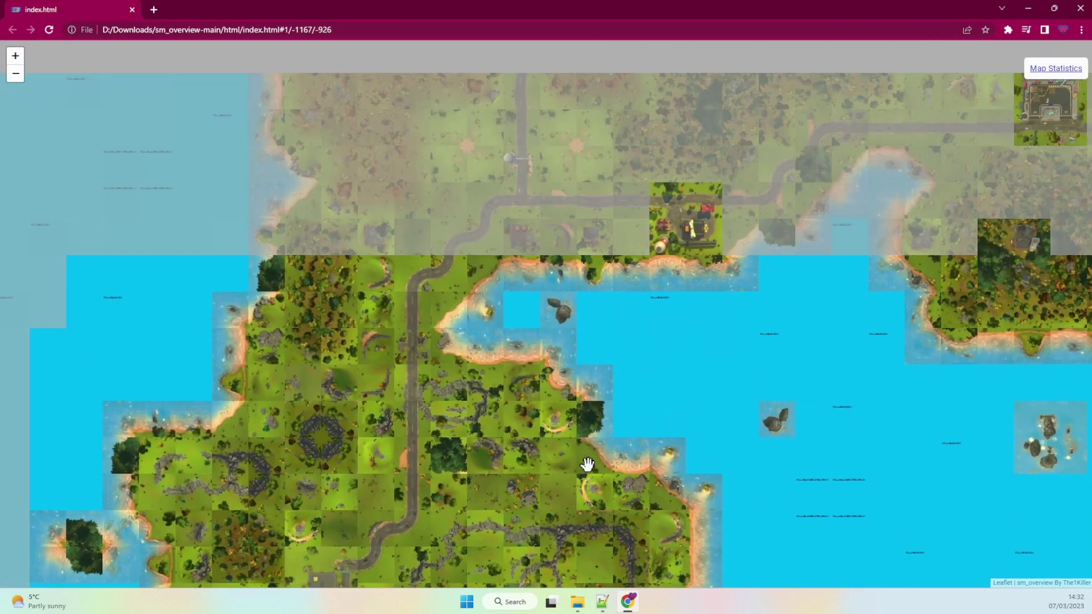
left_click_drag(529, 234, 562, 310)
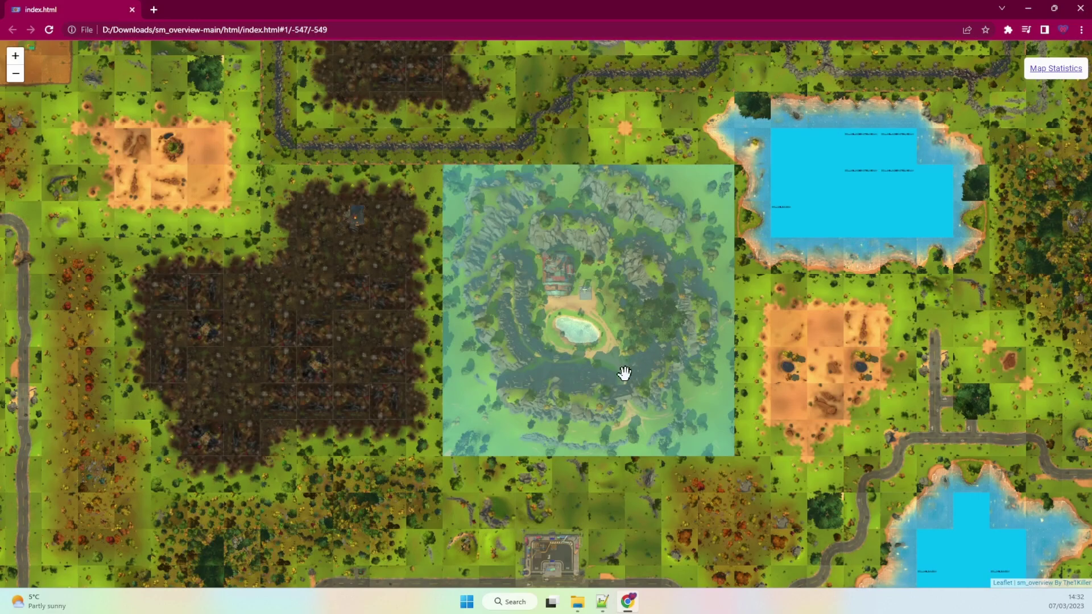
left_click_drag(624, 368, 742, 319)
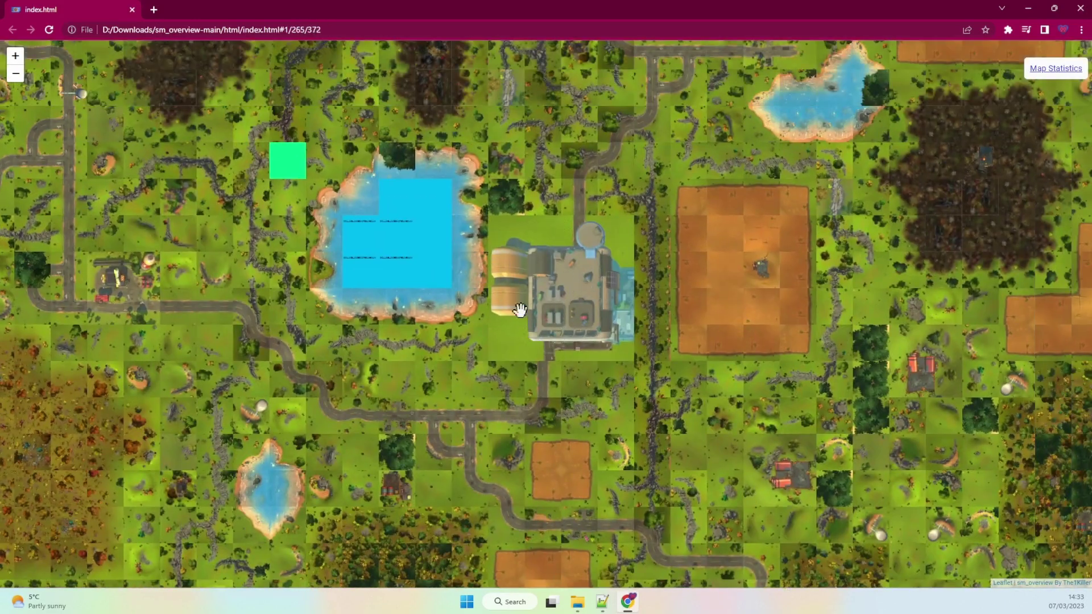
left_click_drag(470, 346, 639, 500)
left_click_drag(902, 219, 1000, 402)
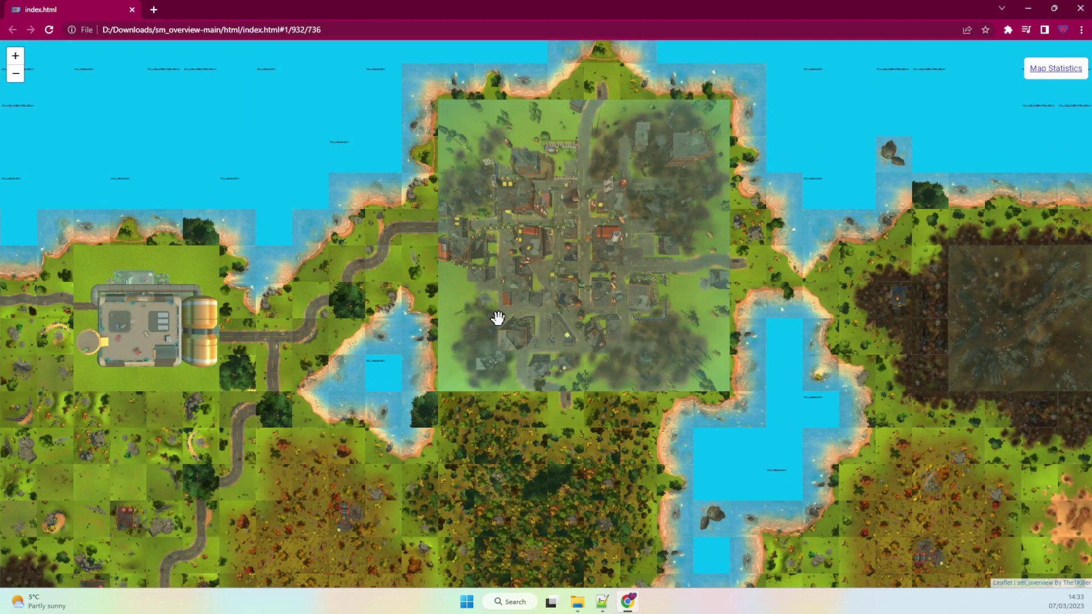
Zoom out to level 0 and reposition for a whole-map overview
scroll(501, 287, "up", 1)
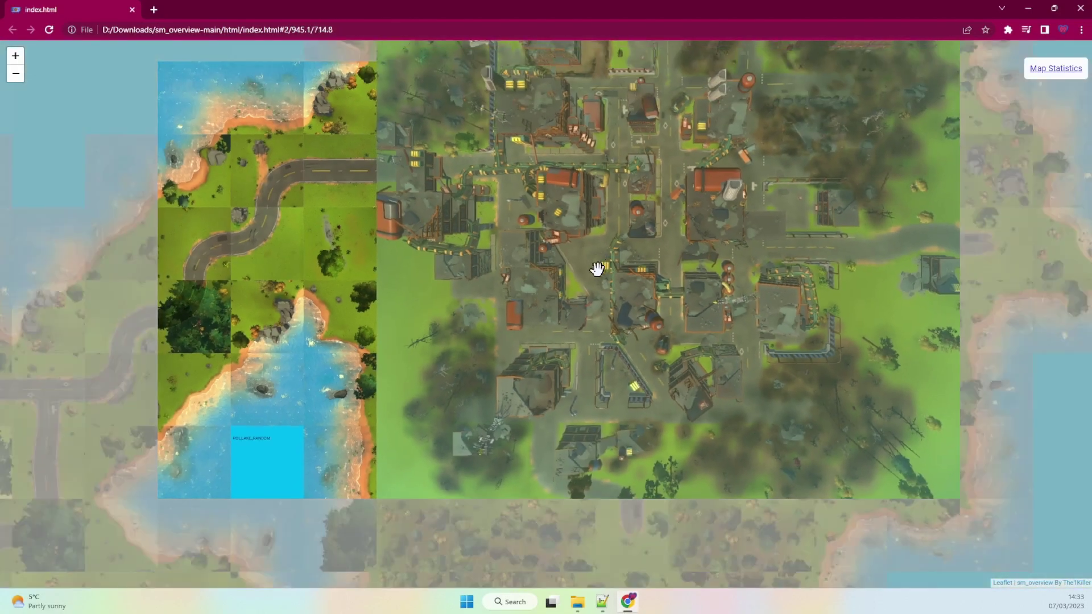
scroll(596, 269, "down", 1)
left_click_drag(658, 238, 836, 254)
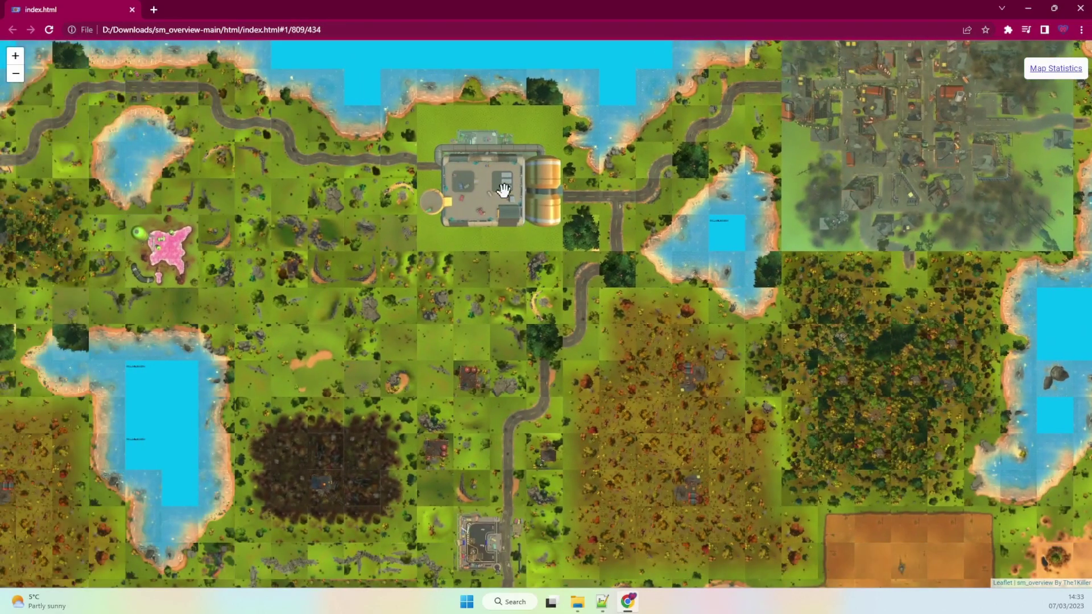
left_click_drag(503, 190, 623, 144)
scroll(504, 231, "down", 1)
left_click_drag(762, 248, 658, 293)
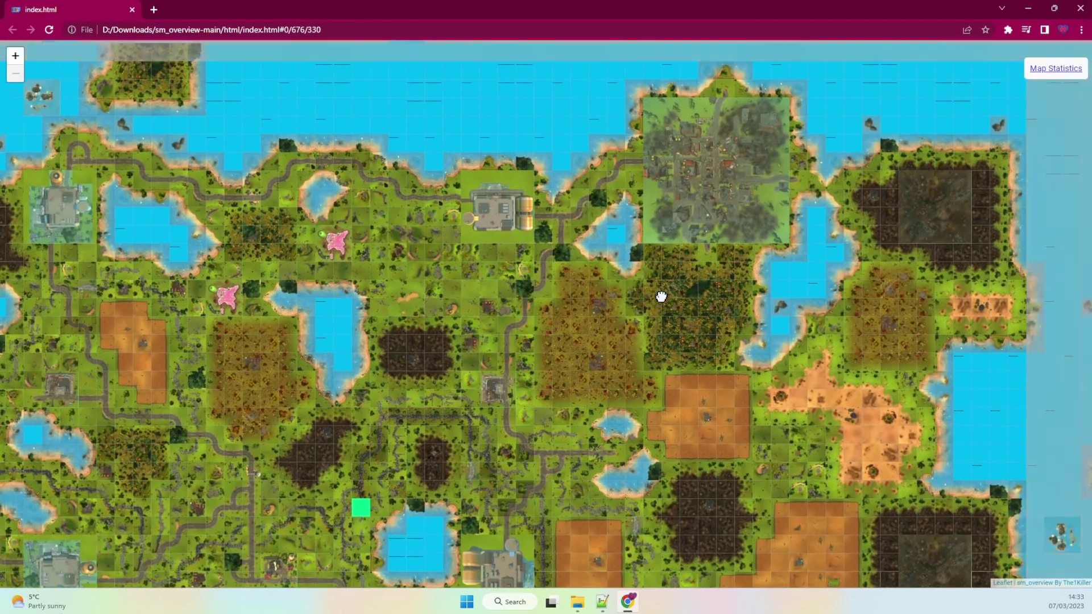
Review Map Statistics (seed 410446679, cell types, POI counts), then close Chrome
left_click(1052, 71)
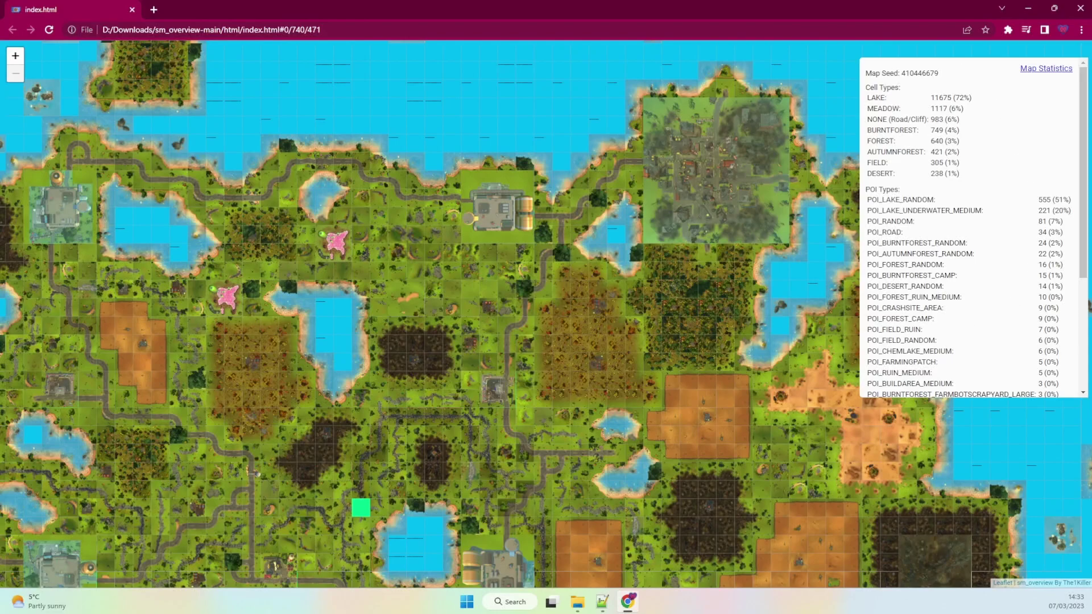
scroll(970, 282, "down", 2)
scroll(970, 282, "down", 2)
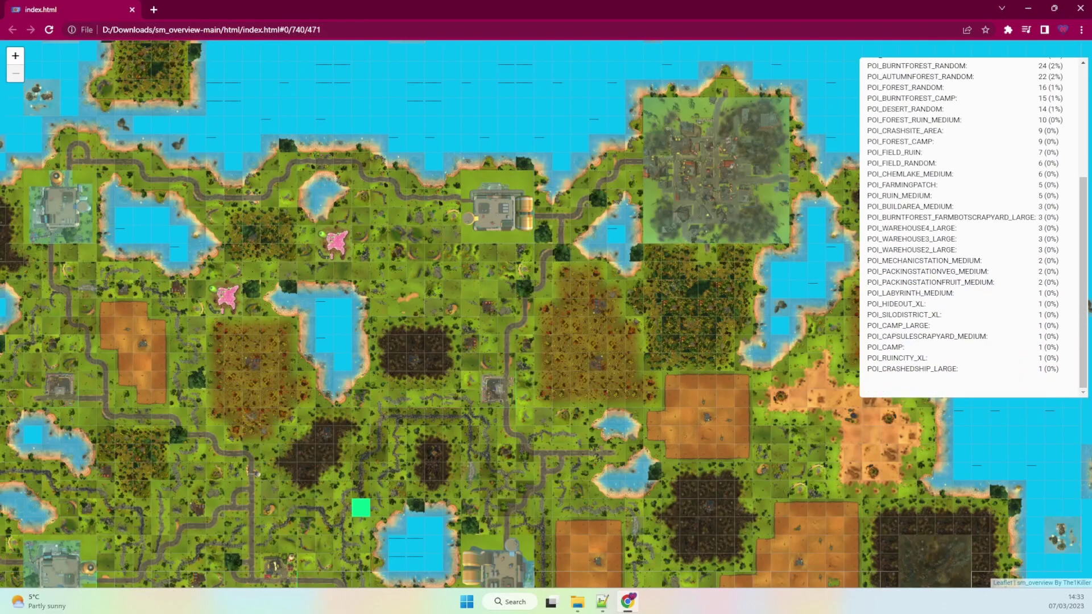
scroll(984, 282, "up", 4)
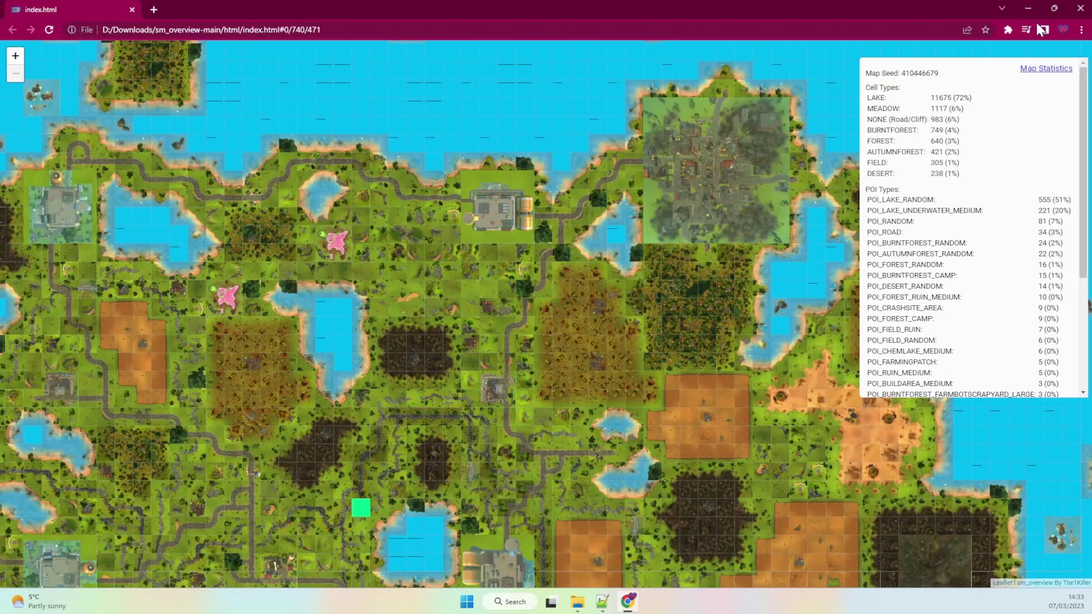
left_click(1080, 8)
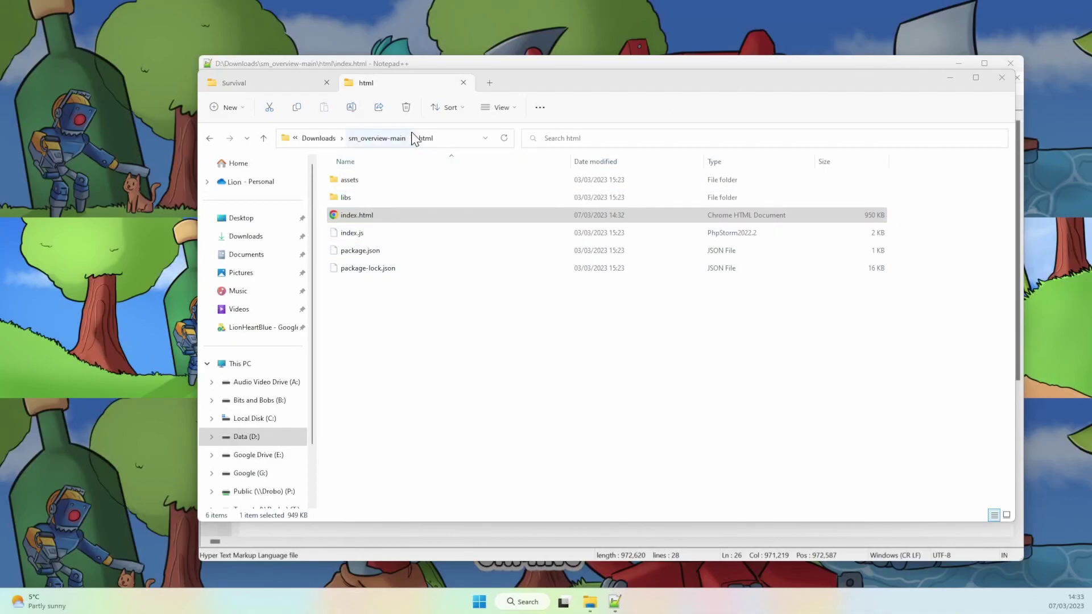
In Survival\Scripts\terrain, delete terrain_overworld.lua and rename its Backup copy to replace it
left_click(283, 88)
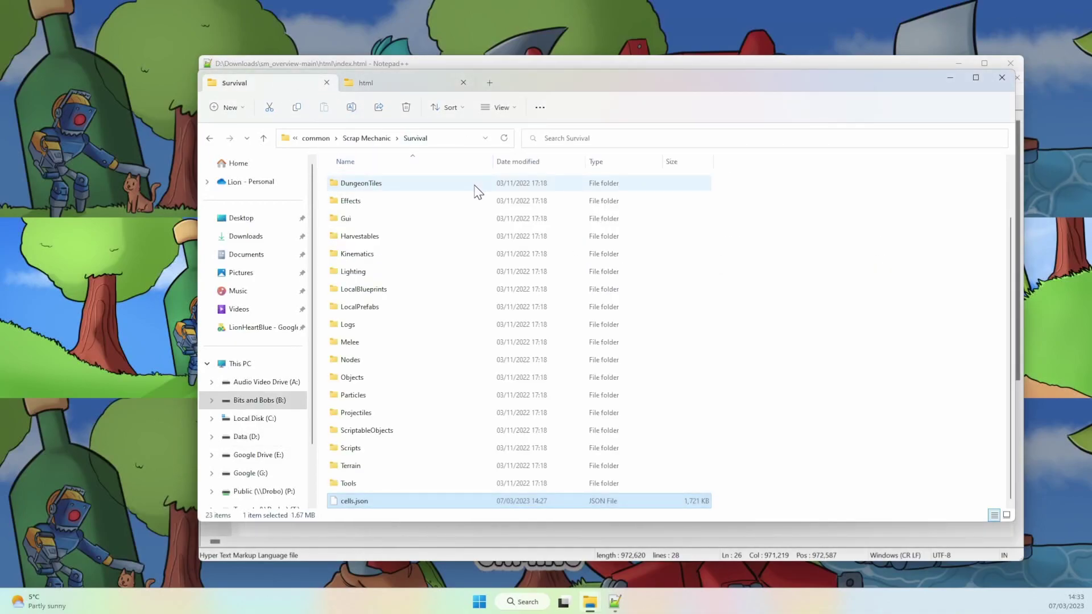
double_click(354, 471)
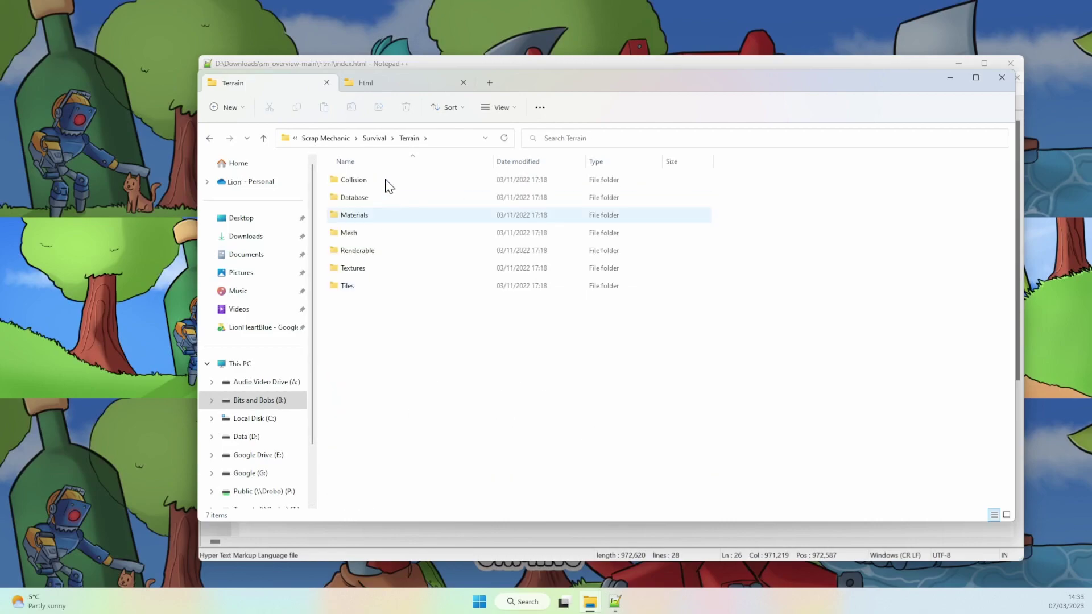
left_click(374, 138)
double_click(353, 484)
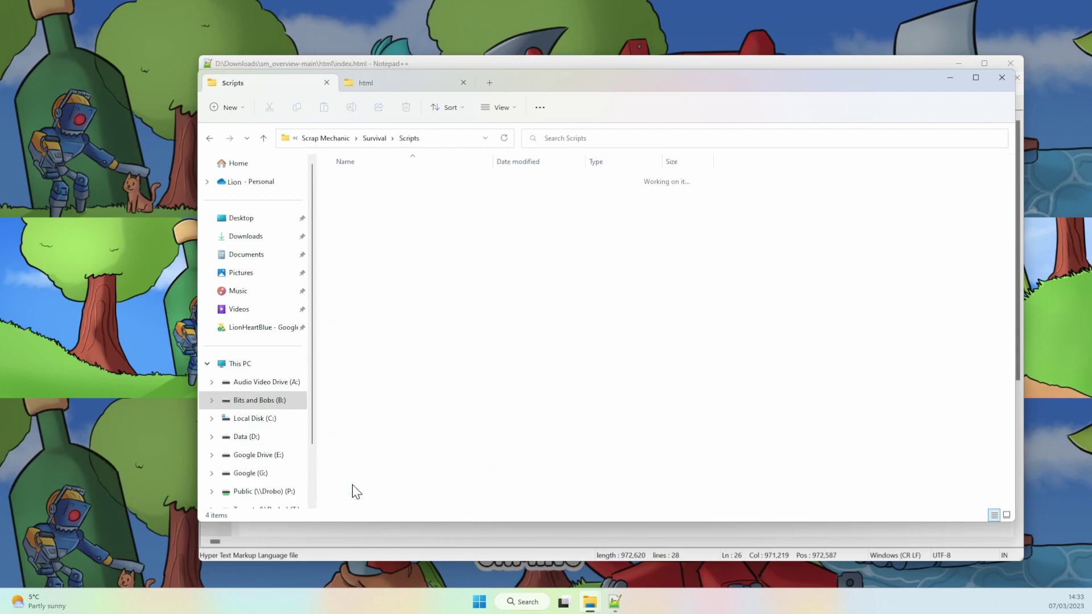
double_click(348, 198)
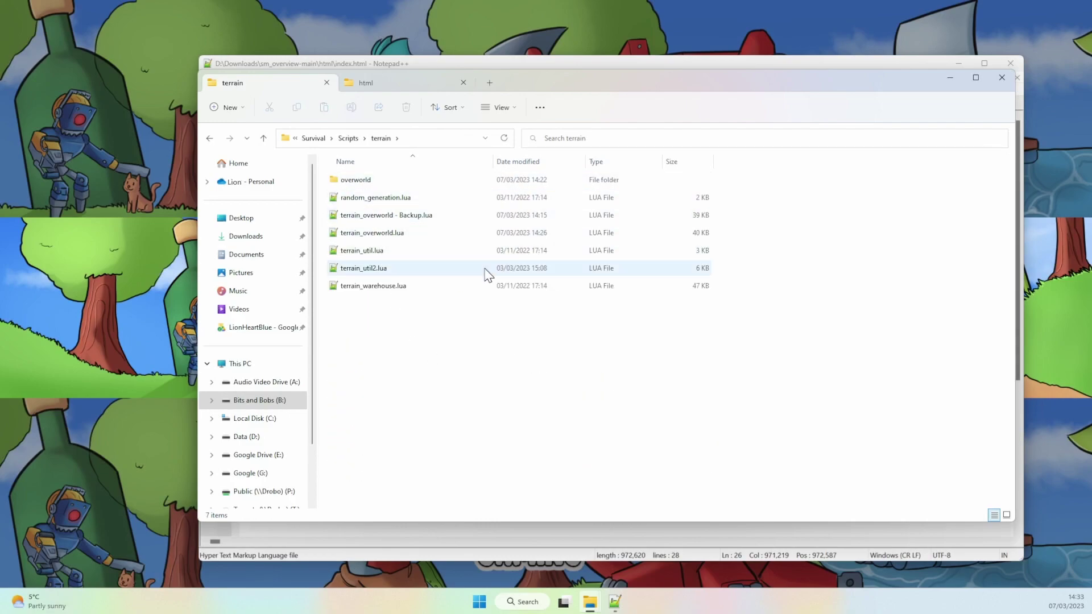
left_click(386, 233)
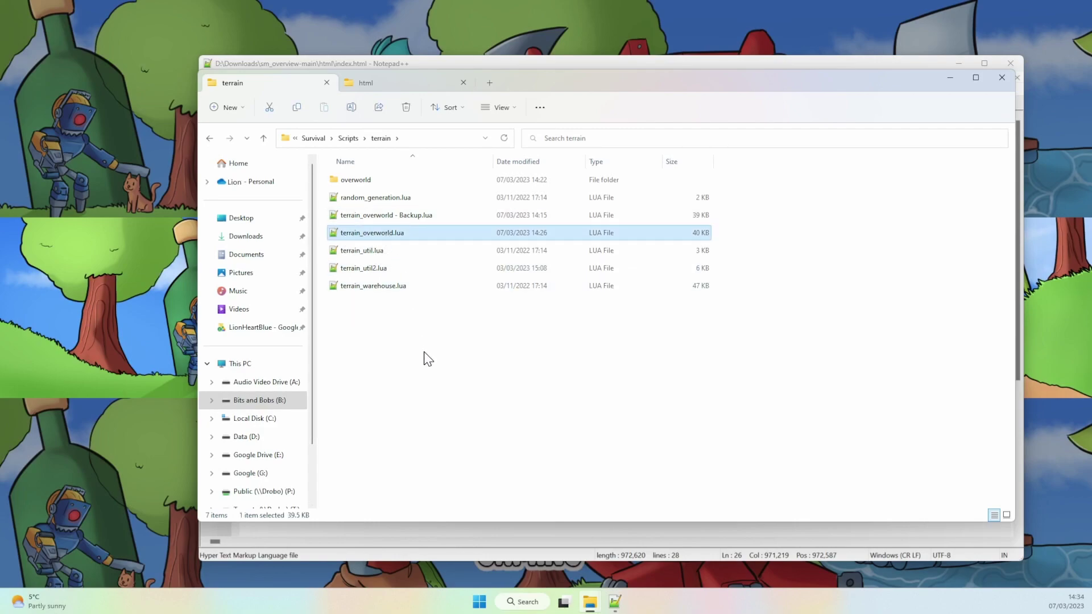
key("Delete")
left_click(393, 212)
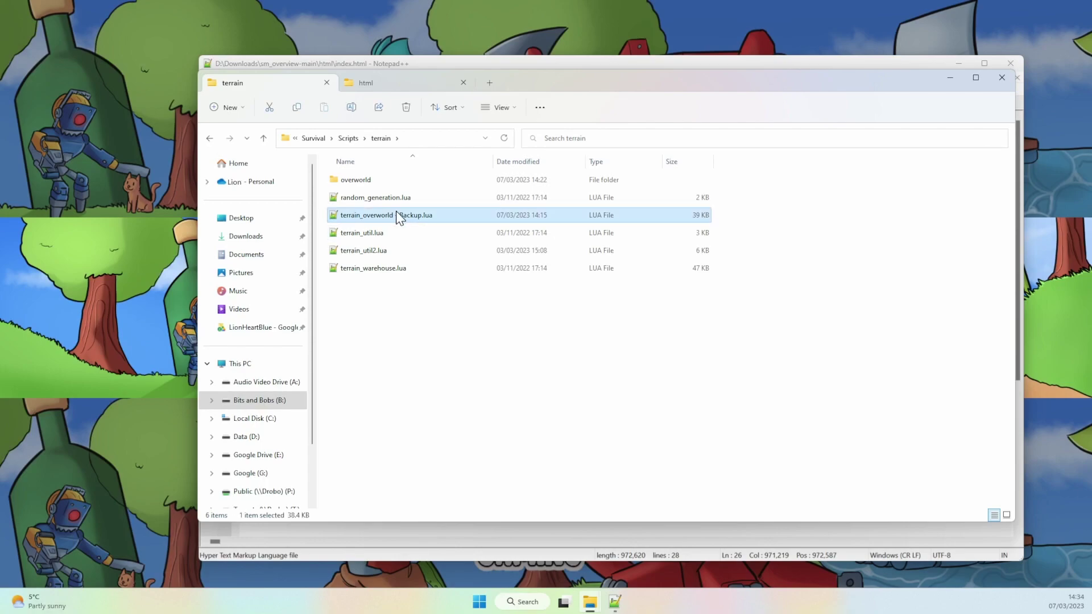
right_click(395, 214)
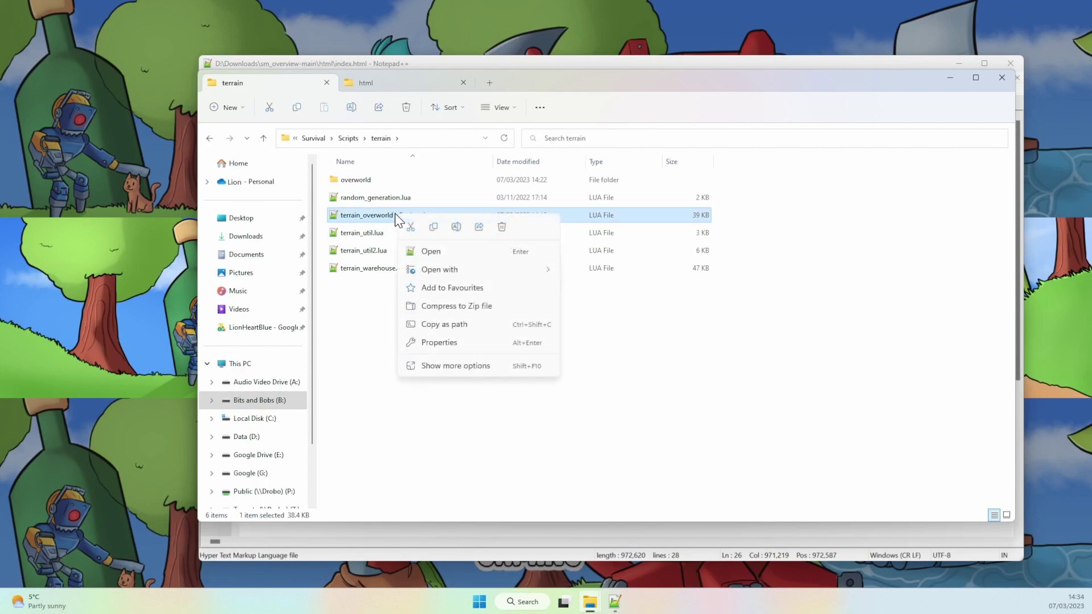
left_click(455, 226)
key("Right")
key("BackSpace")
key("BackSpace")
key("BackSpace")
key("BackSpace")
key("BackSpace")
key("BackSpace")
key("BackSpace")
key("BackSpace")
key("BackSpace")
key("Return")
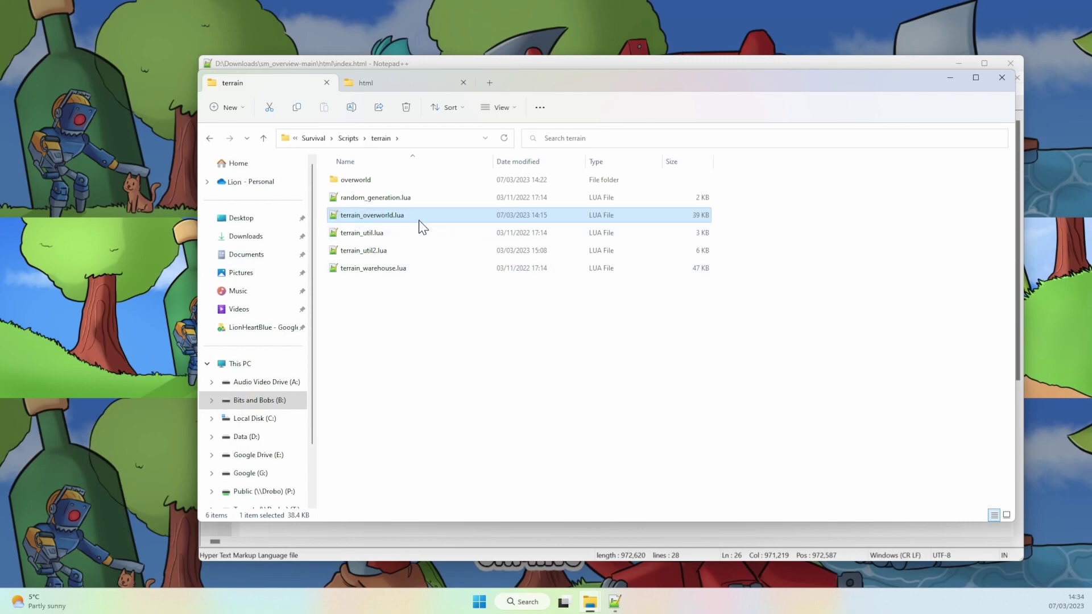
In overworld, replace tile_database.lua with its Backup copy, then minimize Explorer
double_click(352, 180)
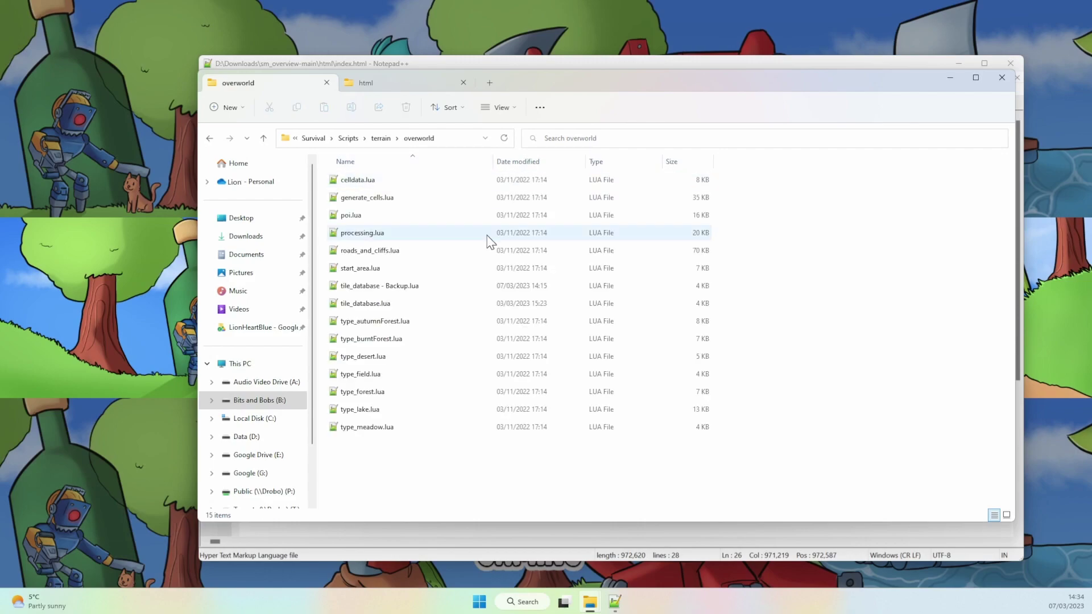
left_click(368, 304)
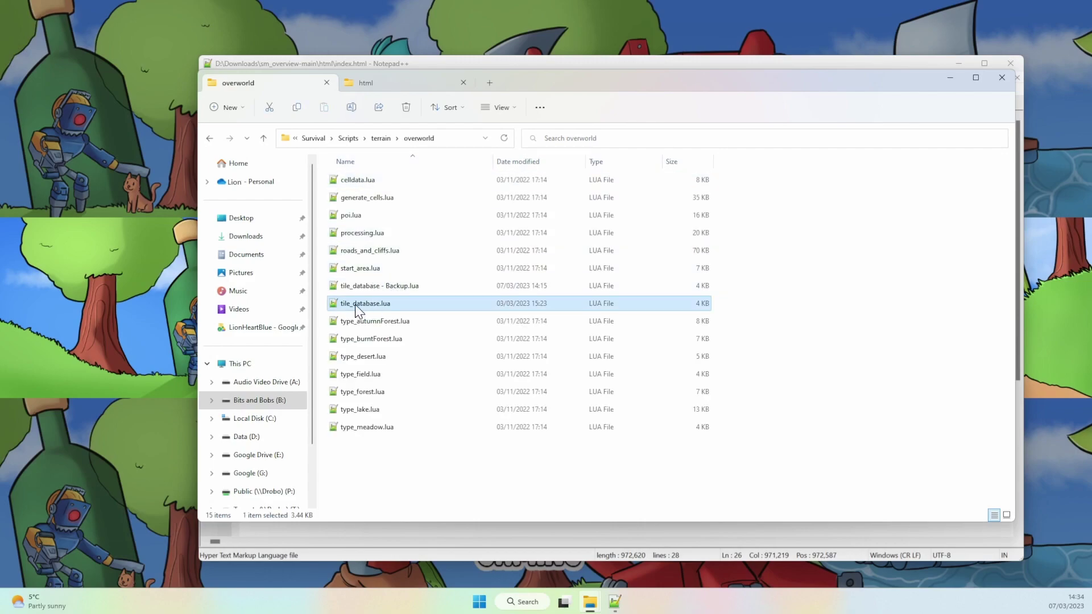
key("Delete")
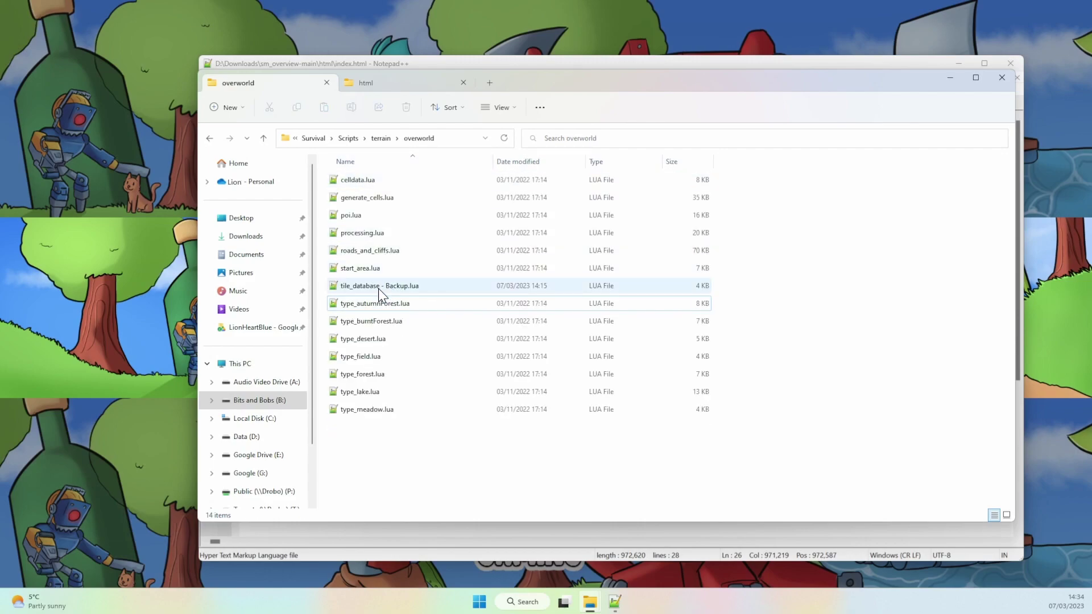
right_click(378, 288)
left_click(440, 302)
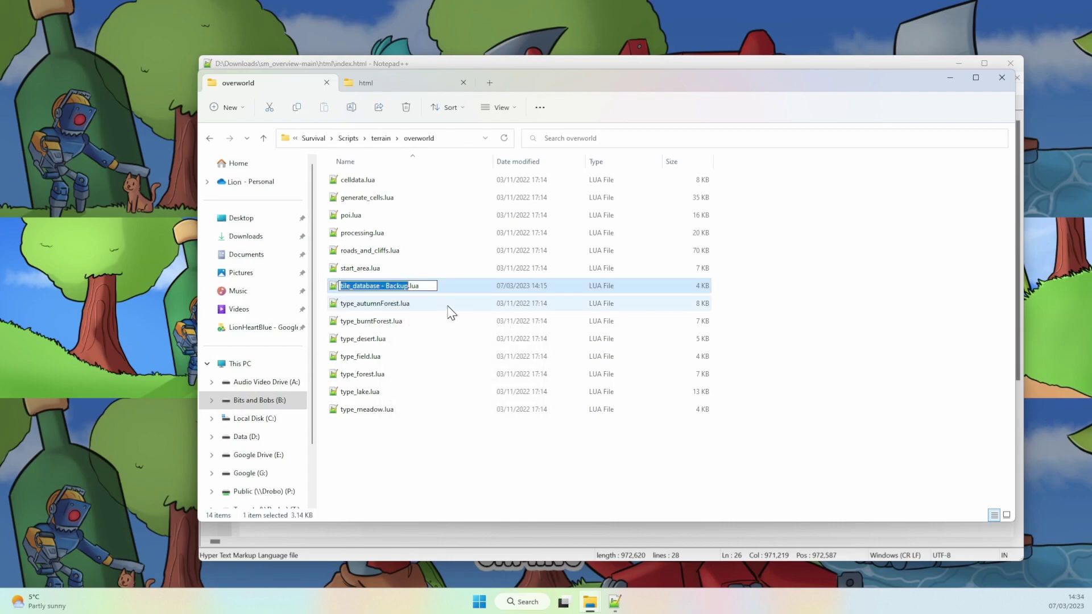
key("End")
key("Left")
key("Left")
key("Left")
key("Left")
key("BackSpace")
key("BackSpace")
key("BackSpace")
key("BackSpace")
key("BackSpace")
key("BackSpace")
key("BackSpace")
key("BackSpace")
key("BackSpace")
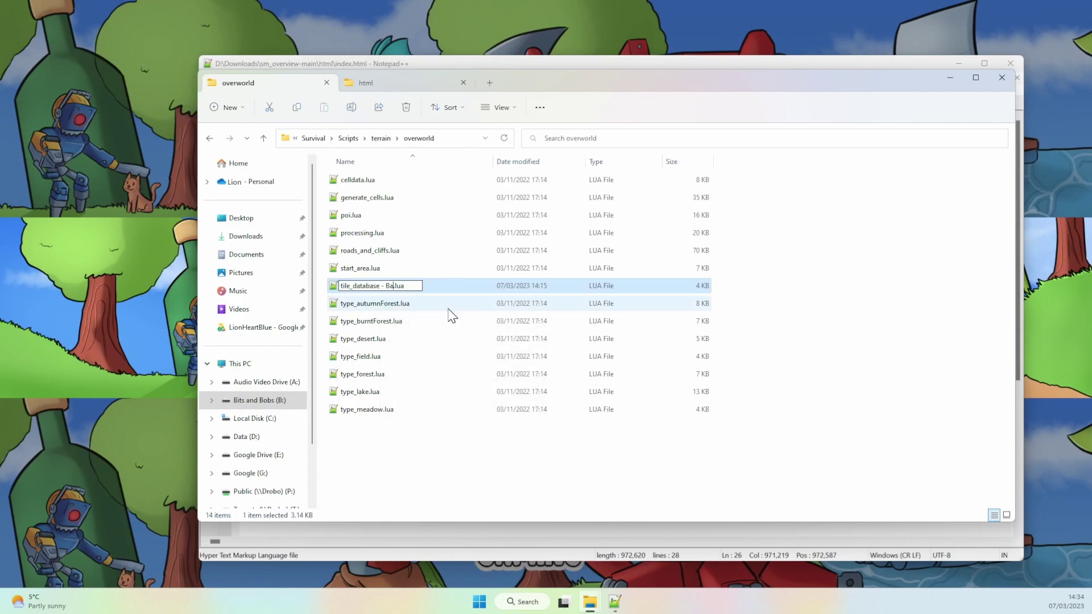
key("Return")
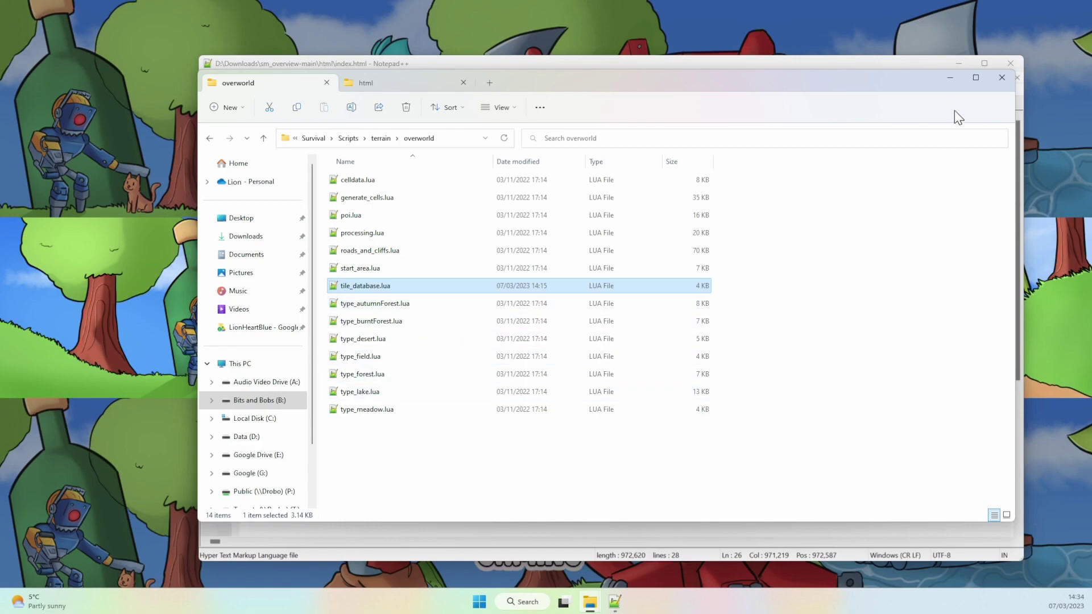
left_click(950, 78)
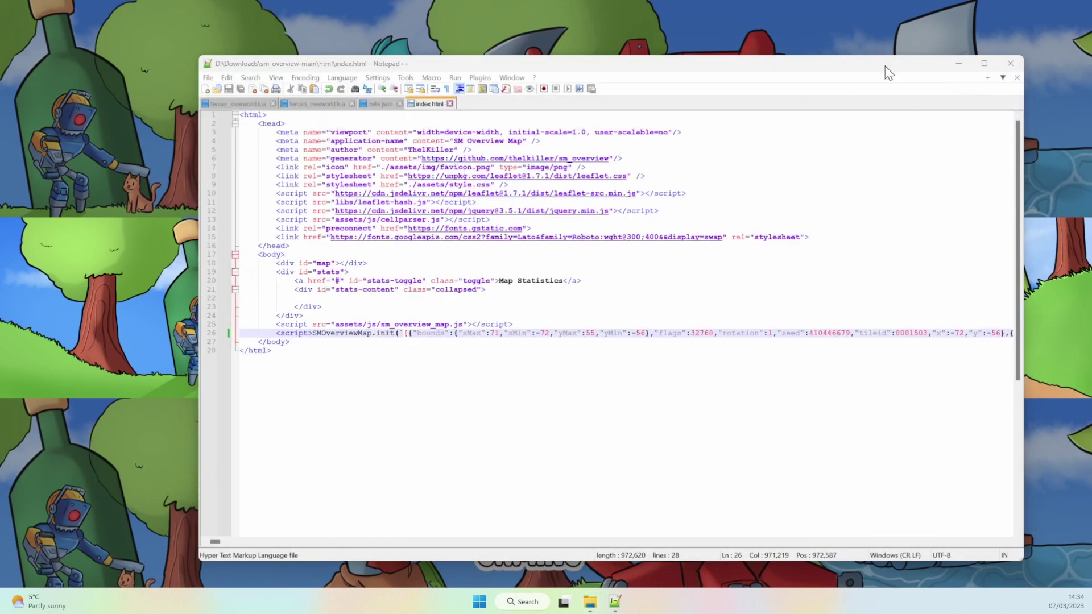
Minimize the Notepad++ window showing index.html to leave the bare desktop
left_click(958, 64)
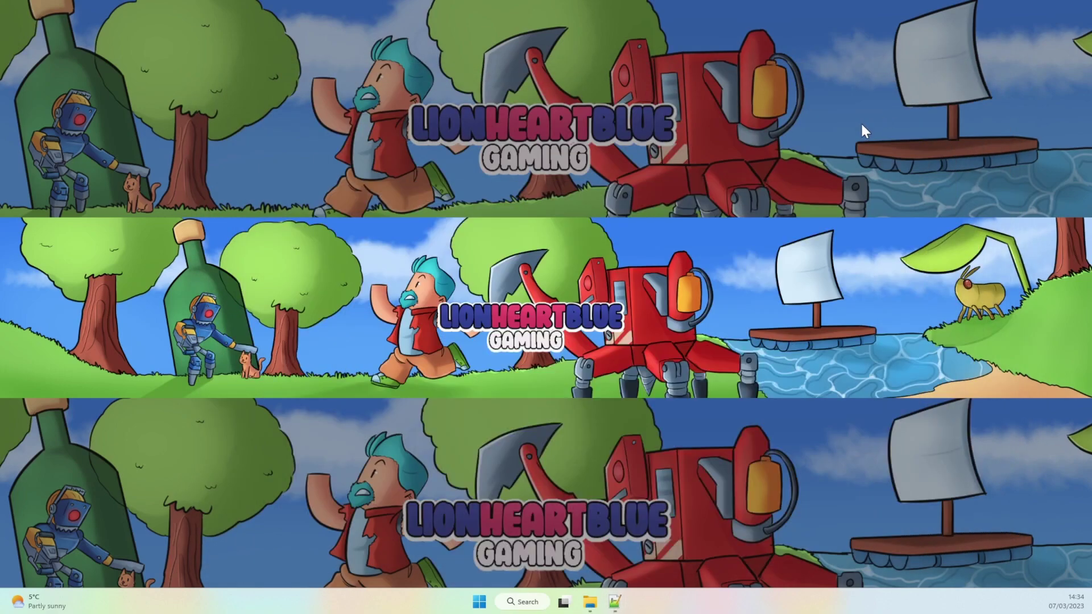